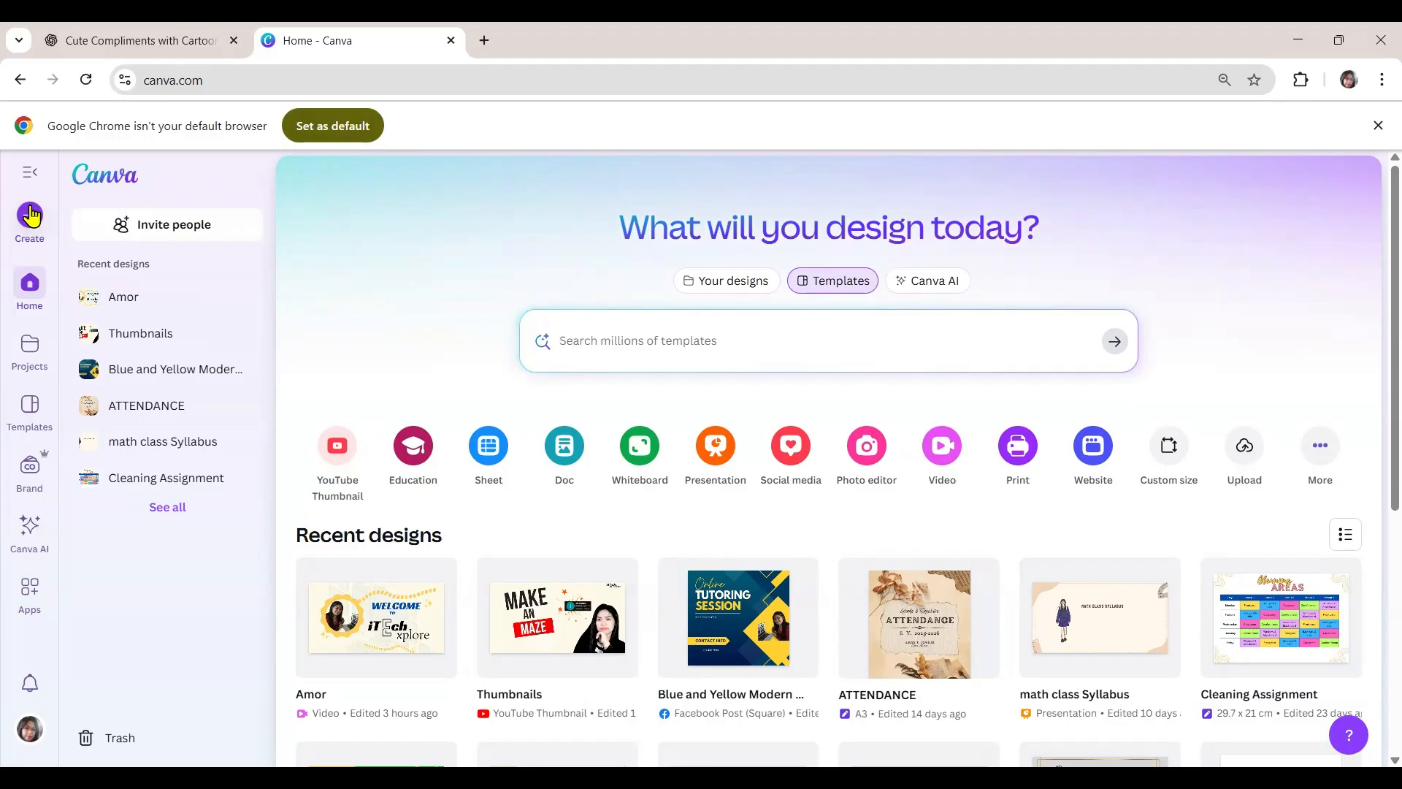
- Create a new blank design using the Resume (A4 Portrait) format
click(31, 216)
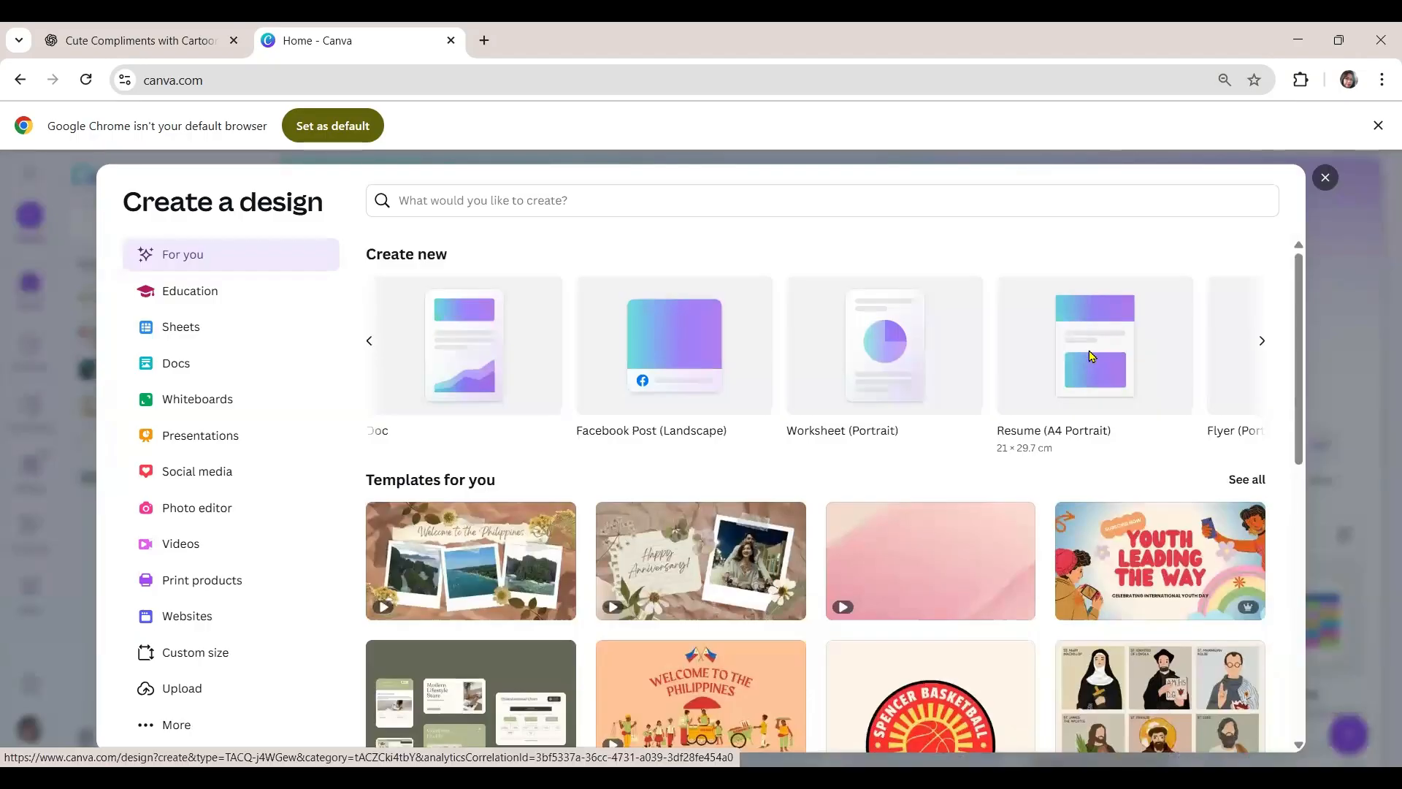
click(1091, 356)
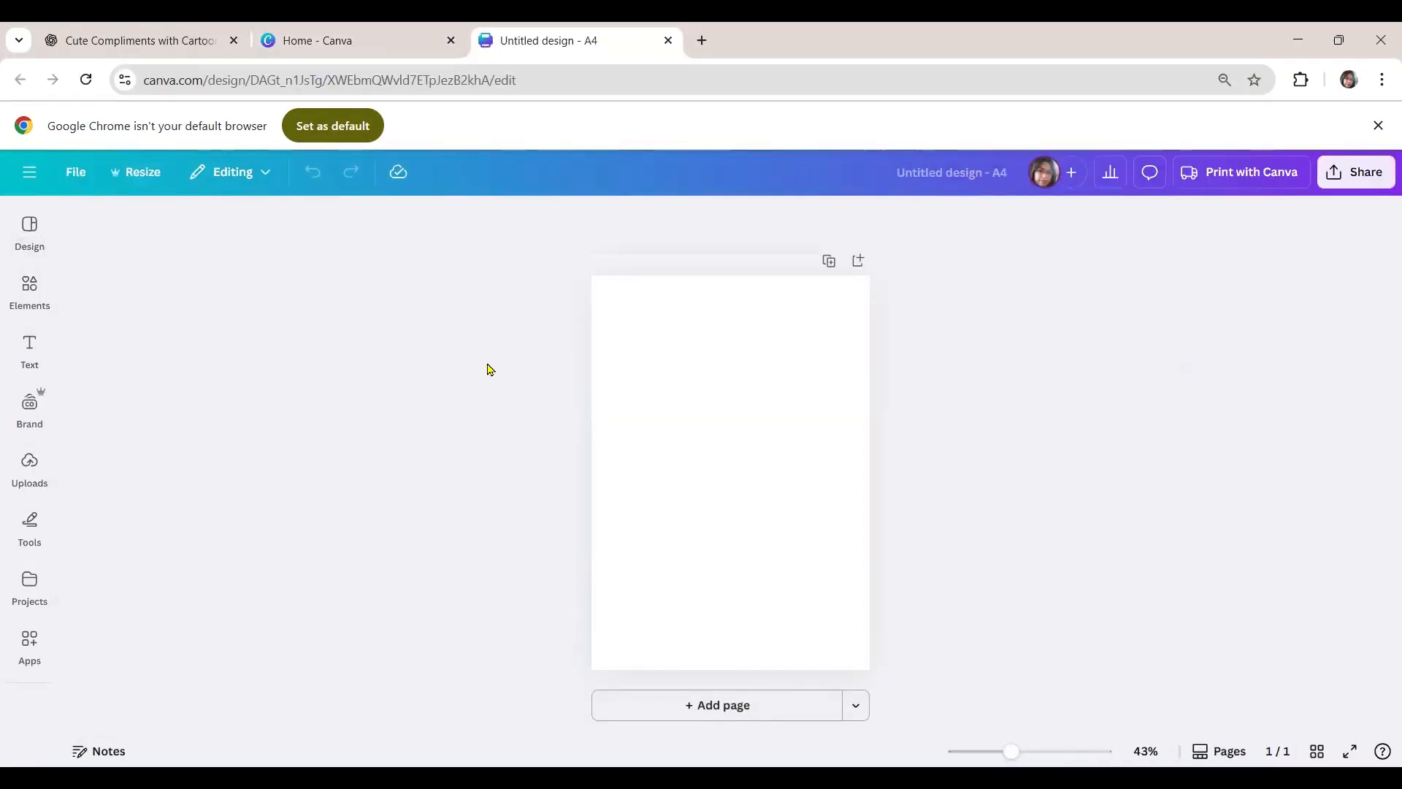
- Search the elements for "maze" and browse all the matching graphics
click(20, 296)
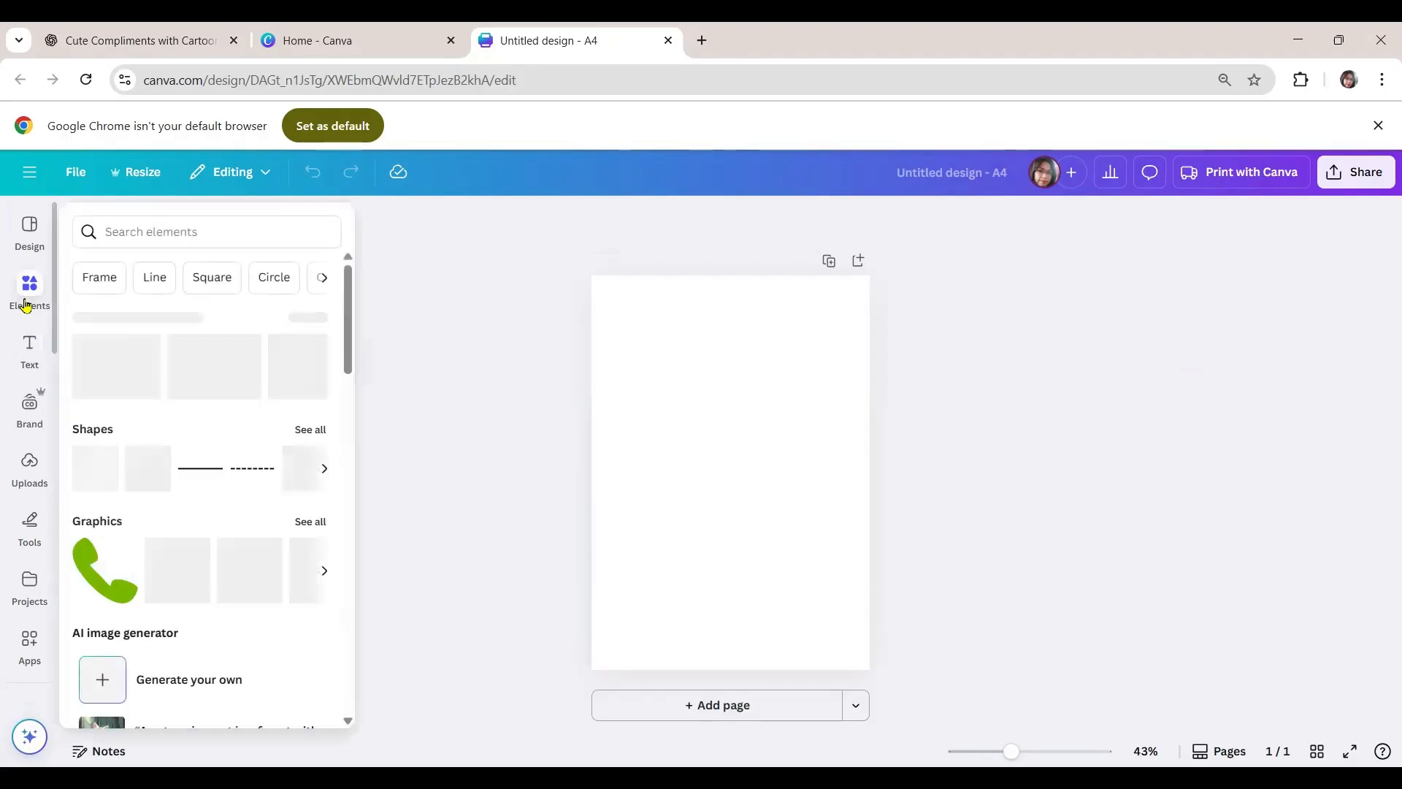
click(125, 232)
text(maze)
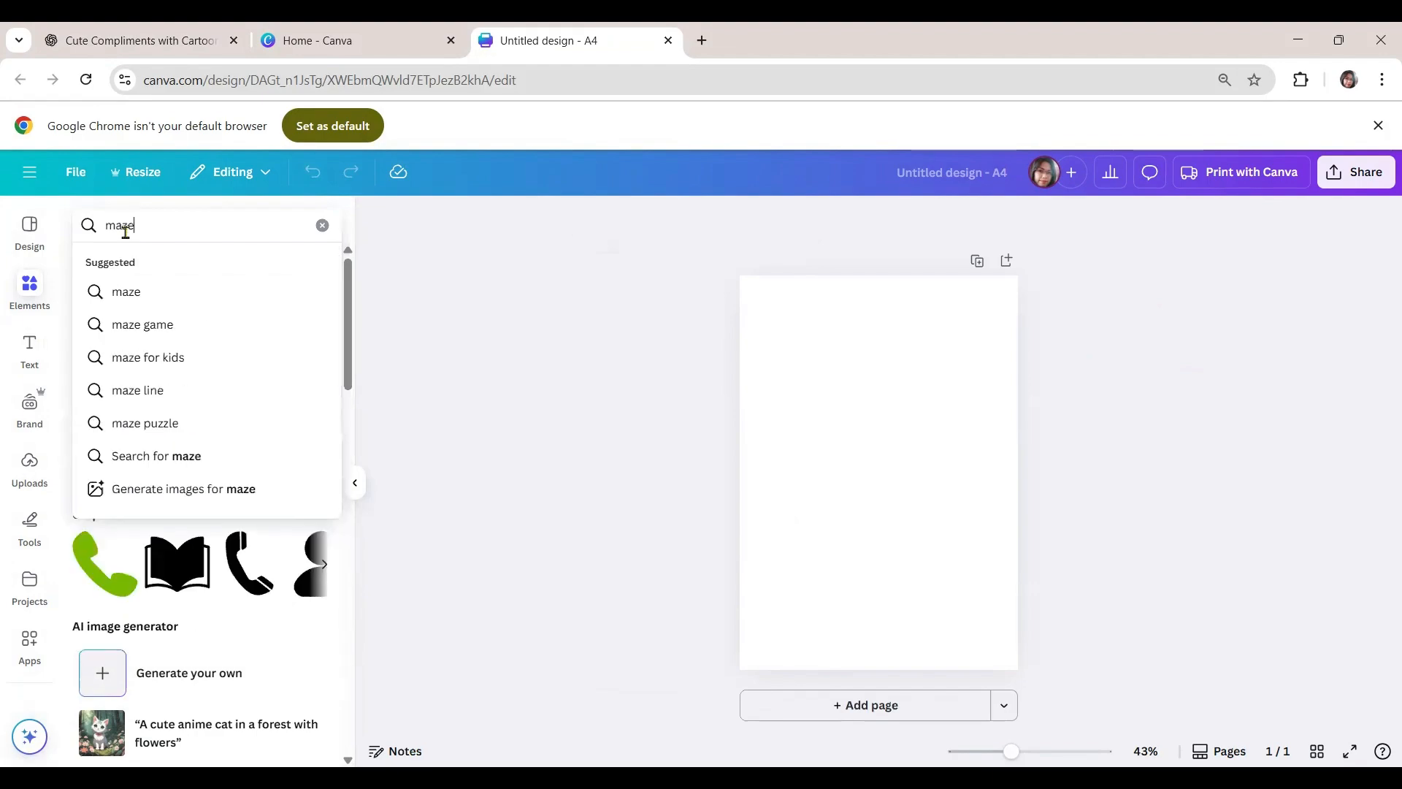
key(Return)
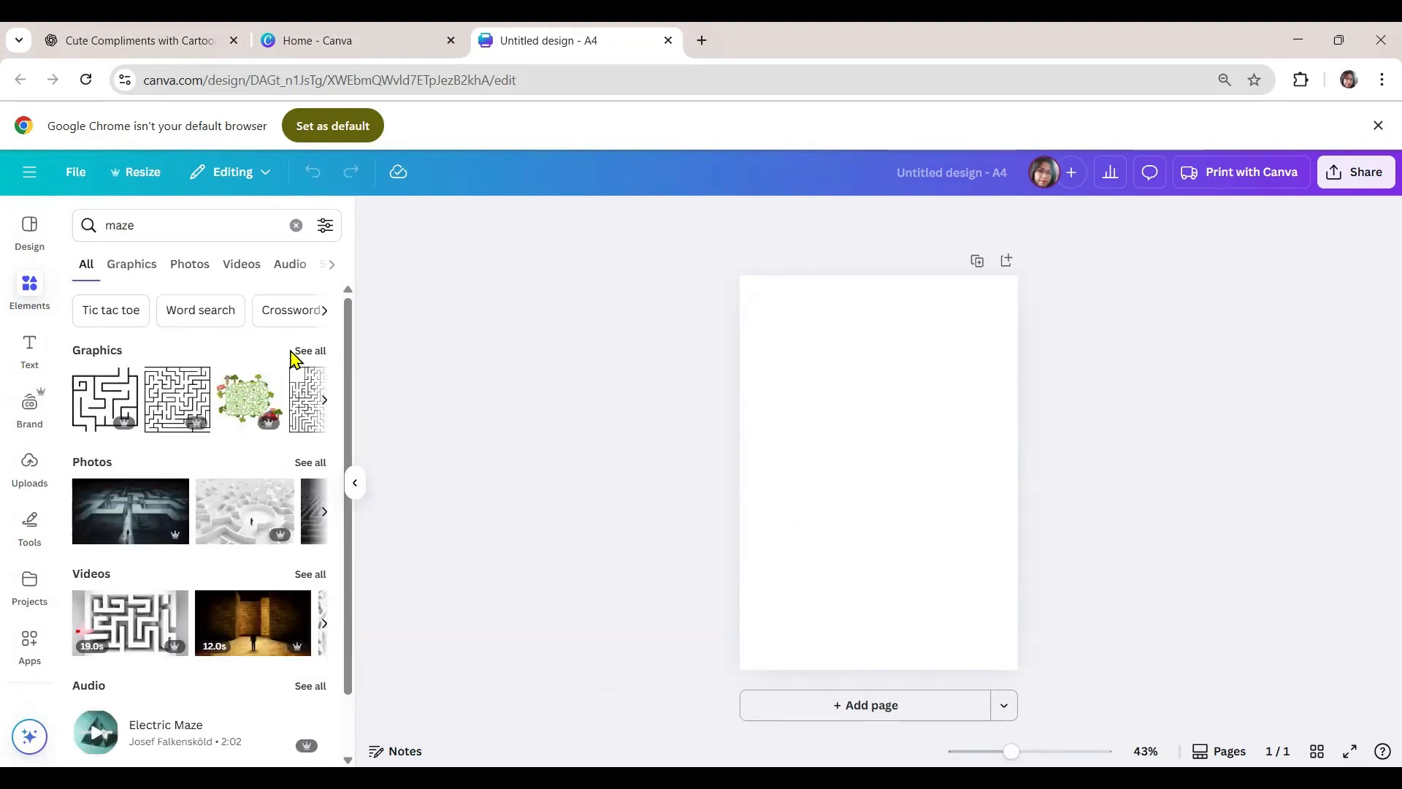
click(312, 353)
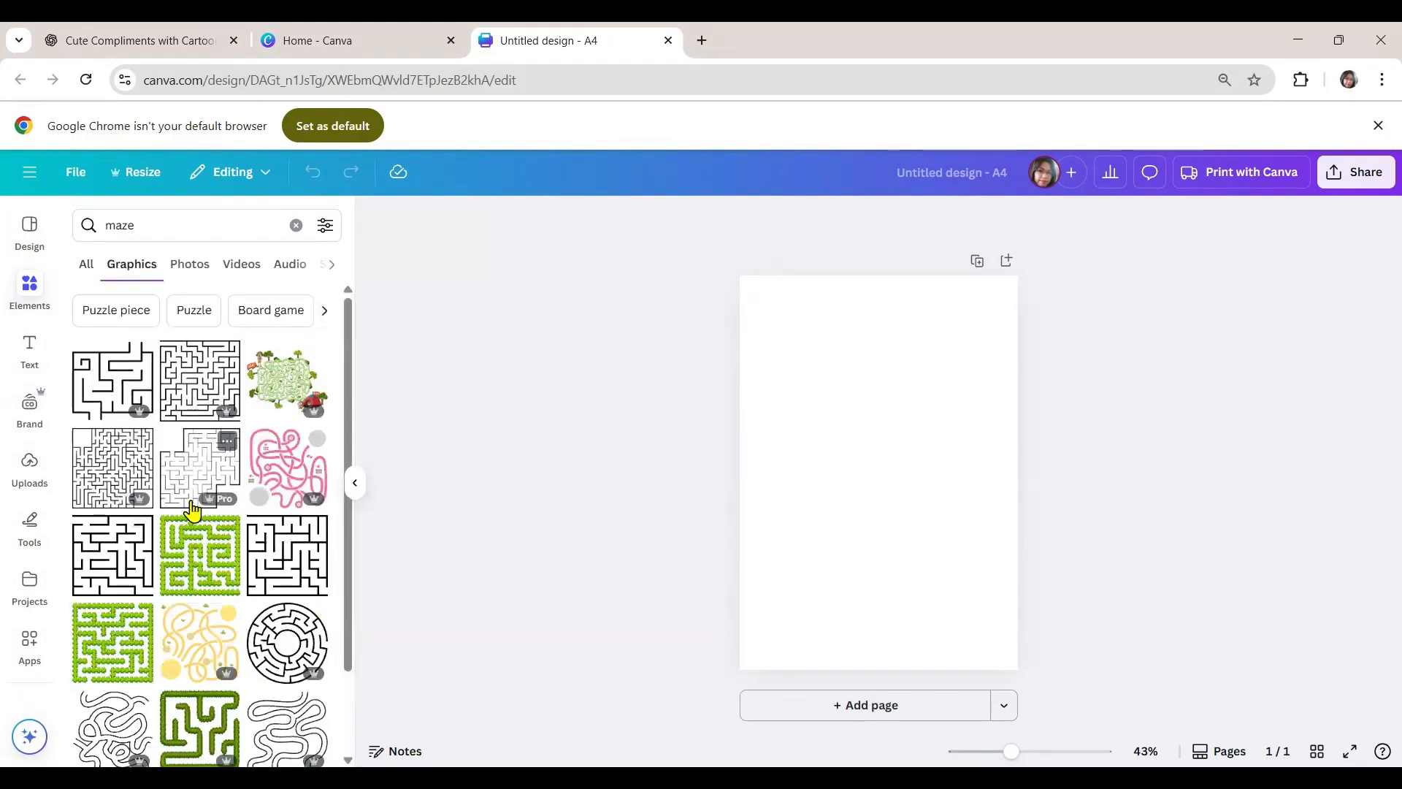
scroll(186, 531, down, 2)
scroll(185, 531, down, 5)
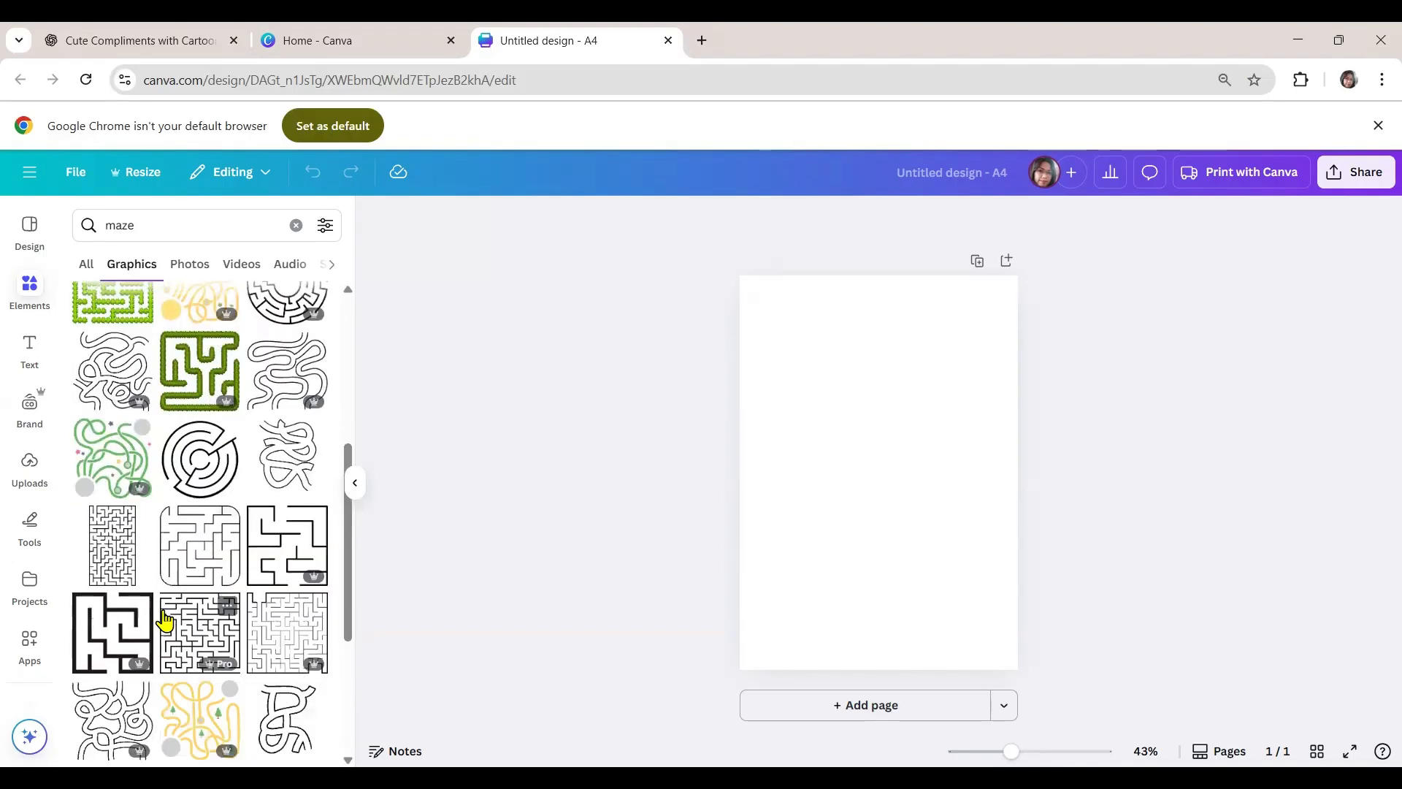
- Add the yellow square maze graphic to the page, enlarge it slightly and centre it
click(200, 517)
drag(934, 417, 892, 424)
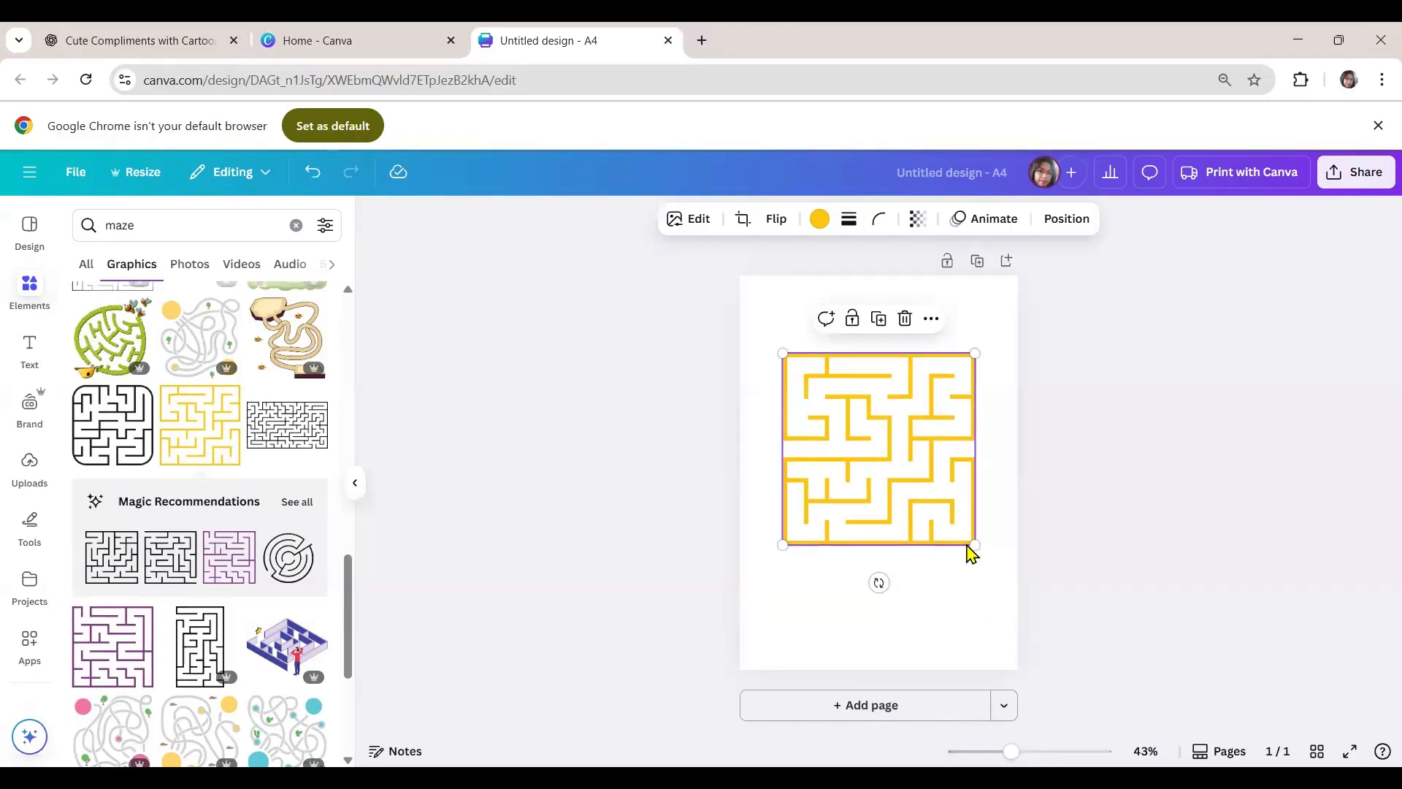
drag(975, 545, 997, 567)
drag(930, 498, 915, 494)
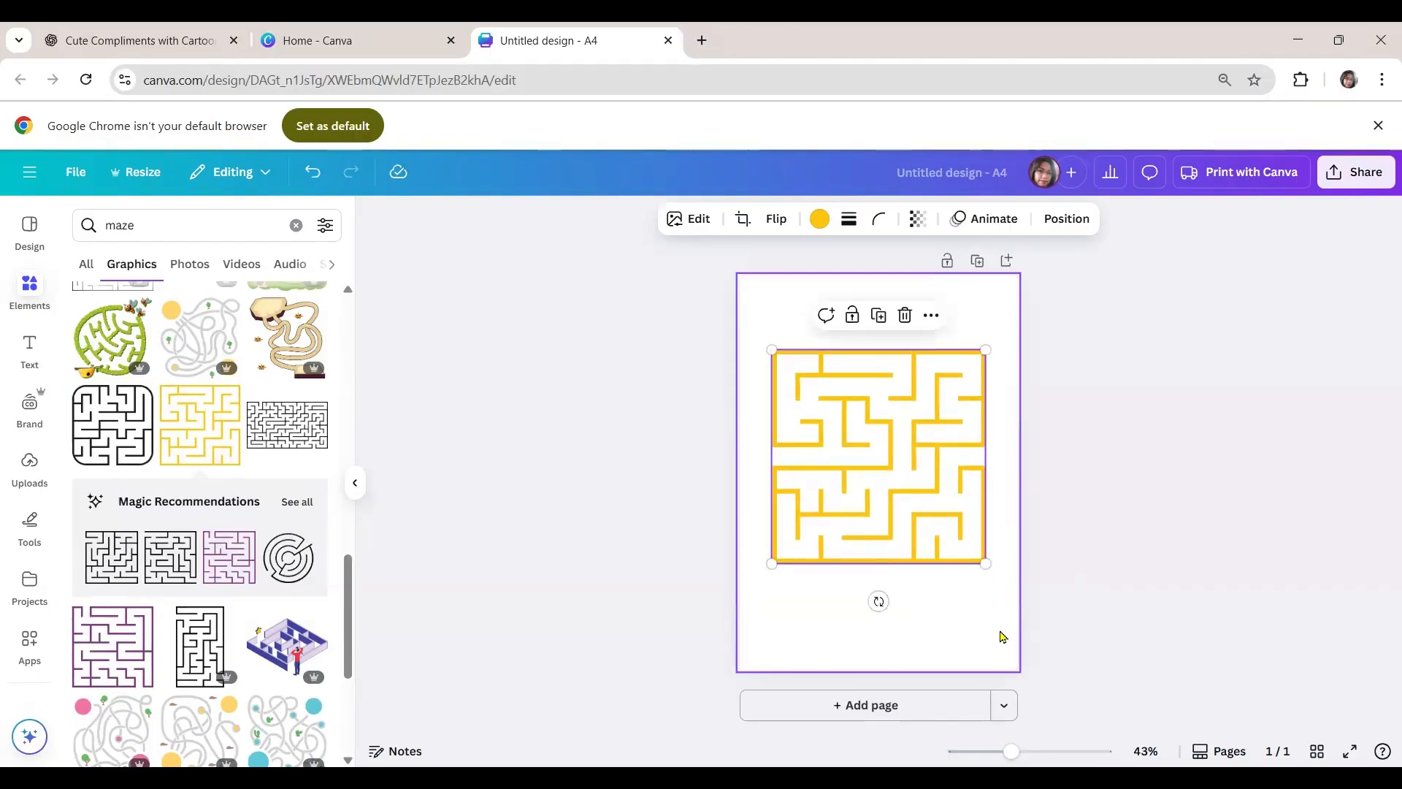
- Search the Canva apps for "maze" and open the Maze app
click(31, 646)
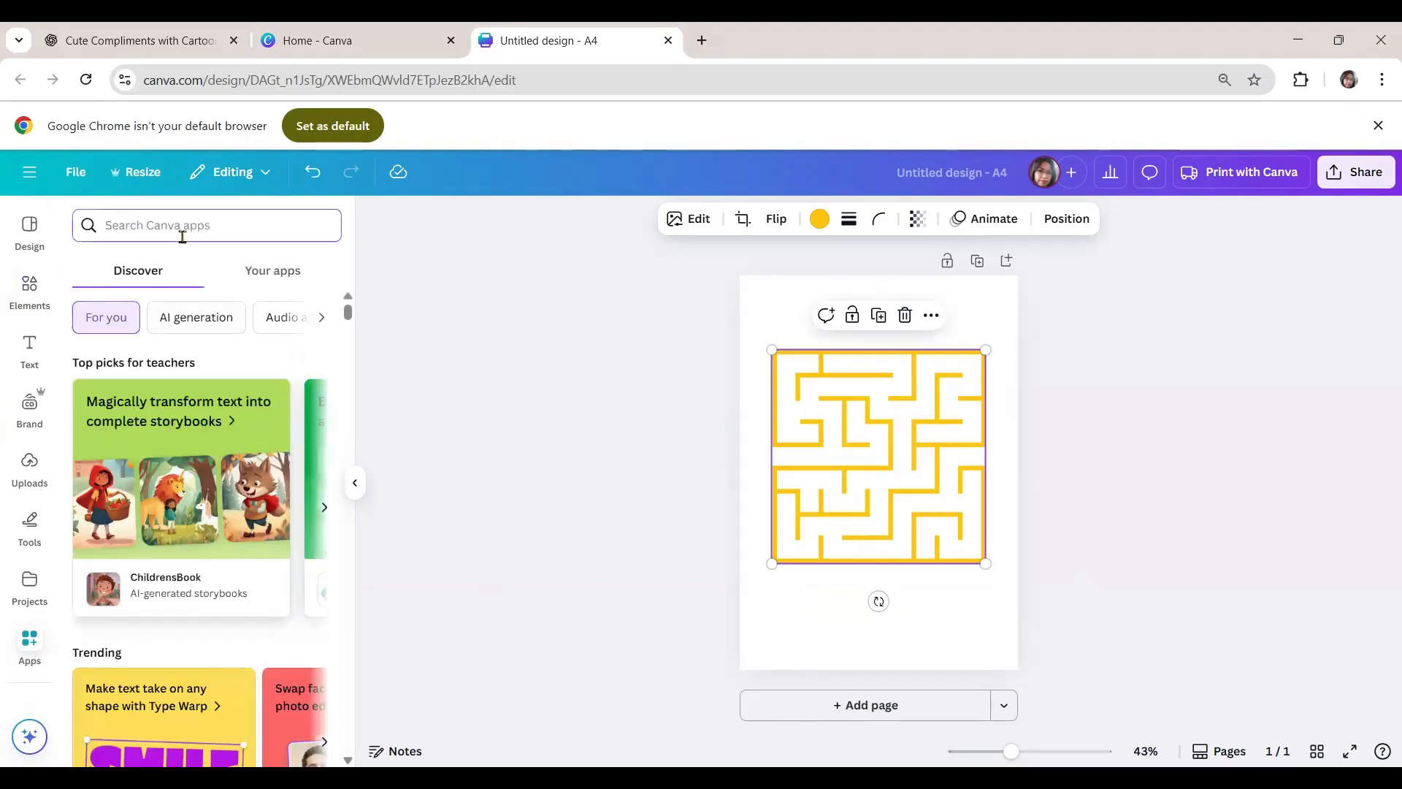
text(maze)
key(Return)
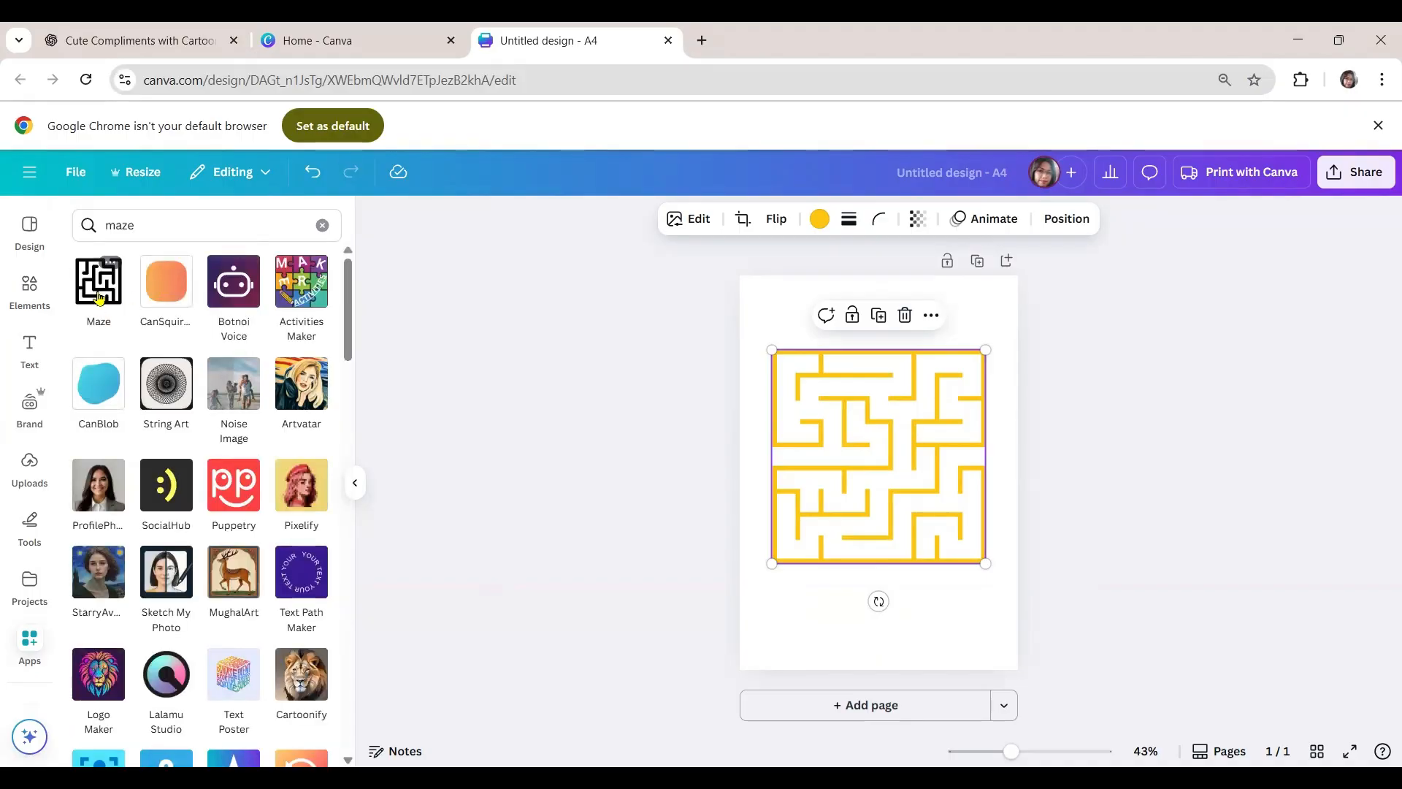
click(98, 289)
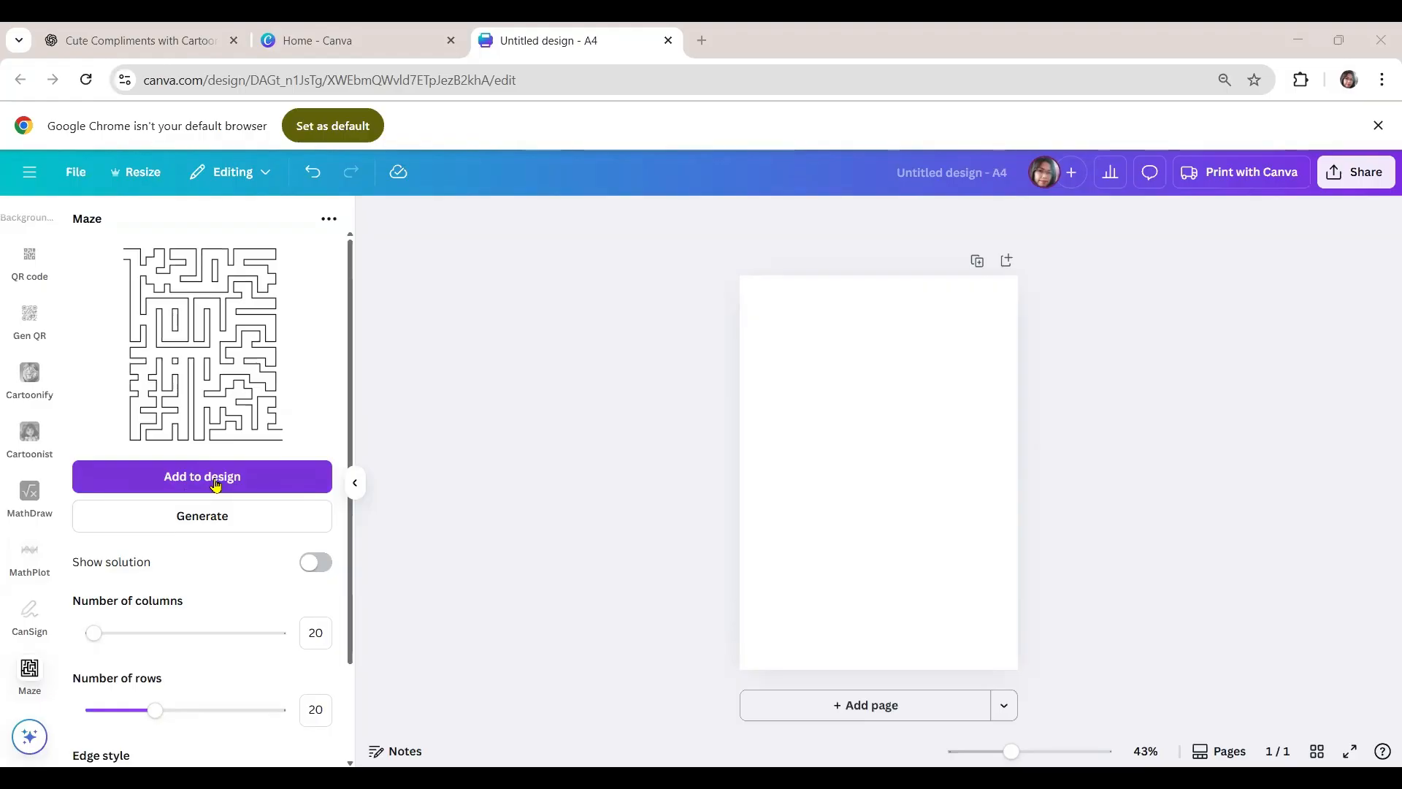
- Try the maze generator with 100 columns and return the number of columns to 20
scroll(184, 584, down, 2)
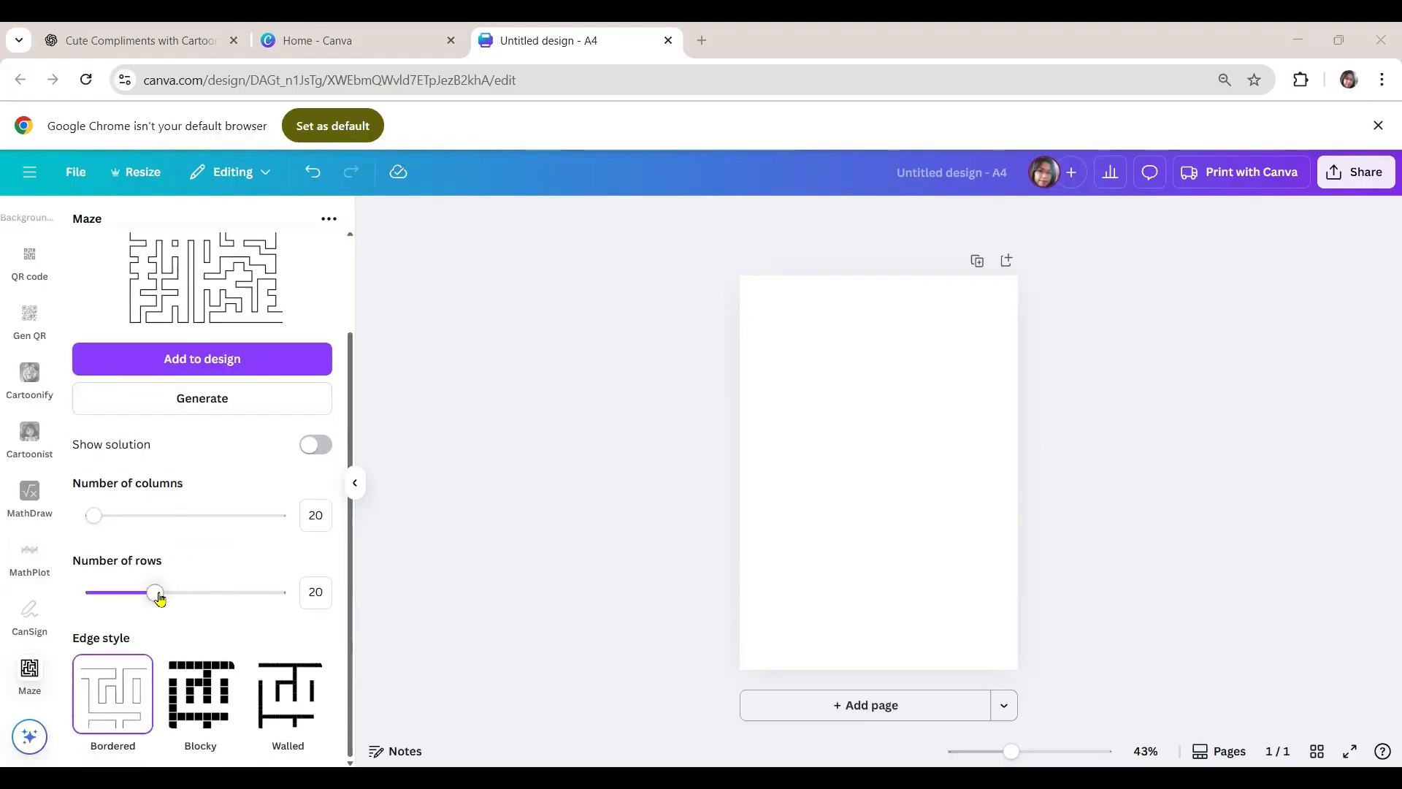
scroll(160, 593, up, 2)
scroll(158, 596, down, 1)
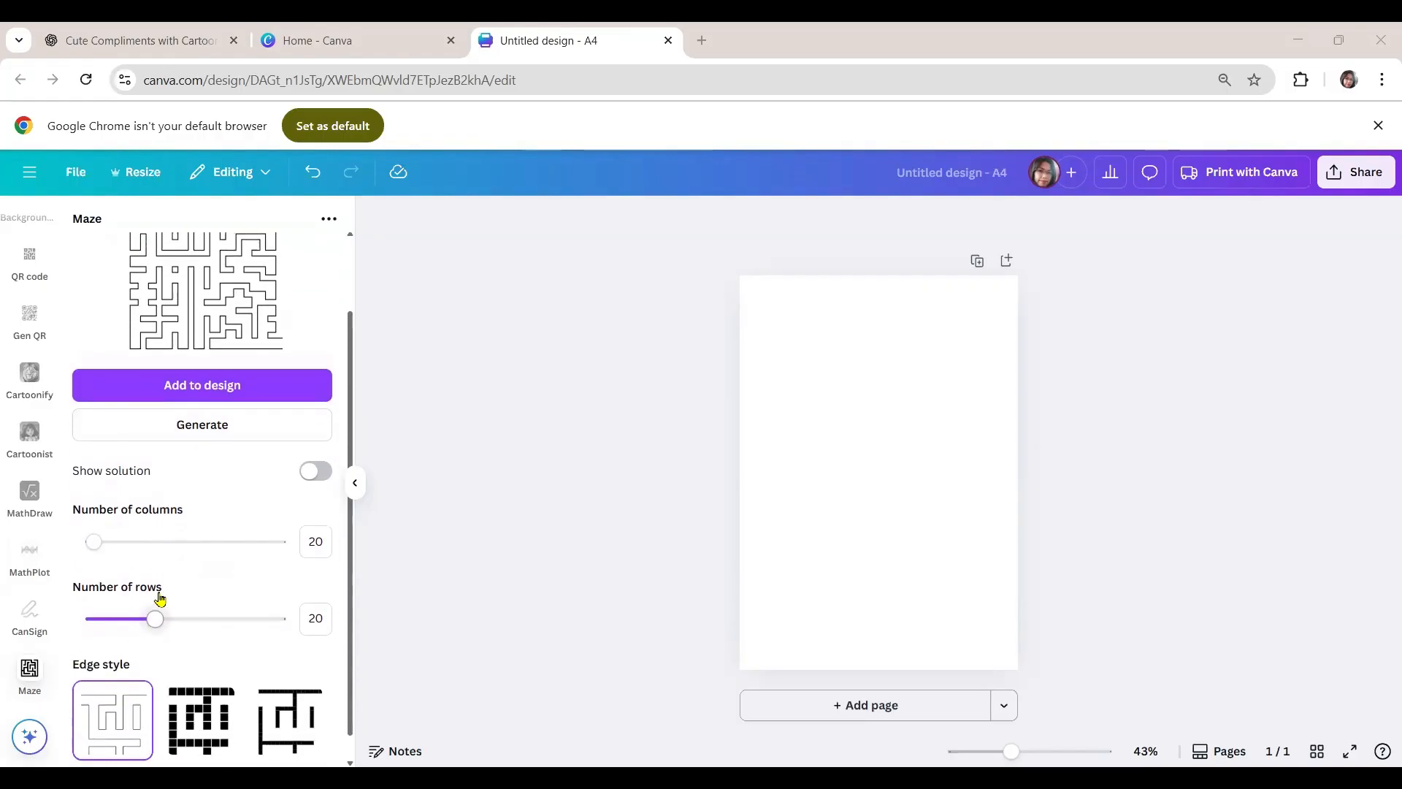
drag(97, 547, 285, 551)
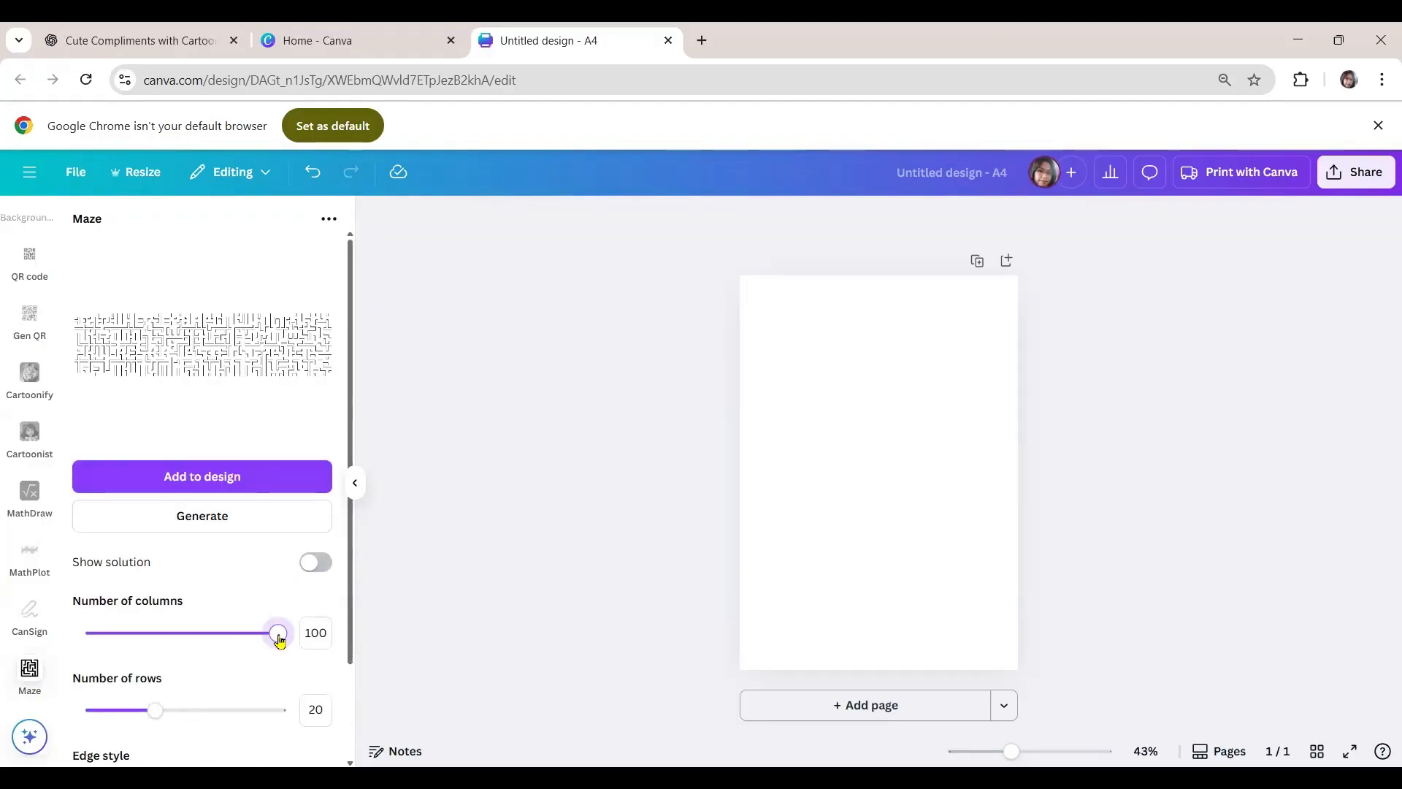
drag(279, 640, 81, 640)
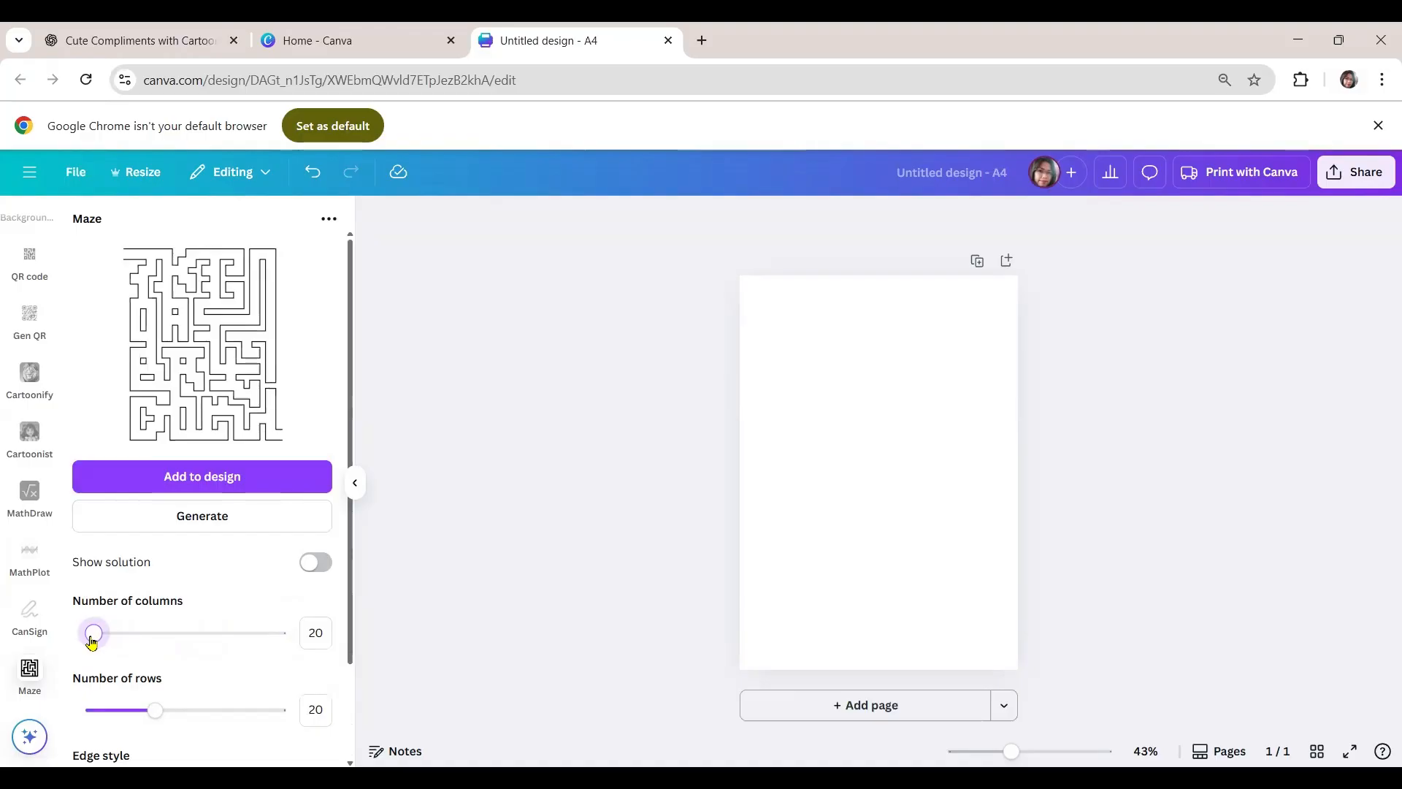
- Set the maze to 24 columns and 17 rows
drag(92, 642, 103, 644)
scroll(184, 571, down, 2)
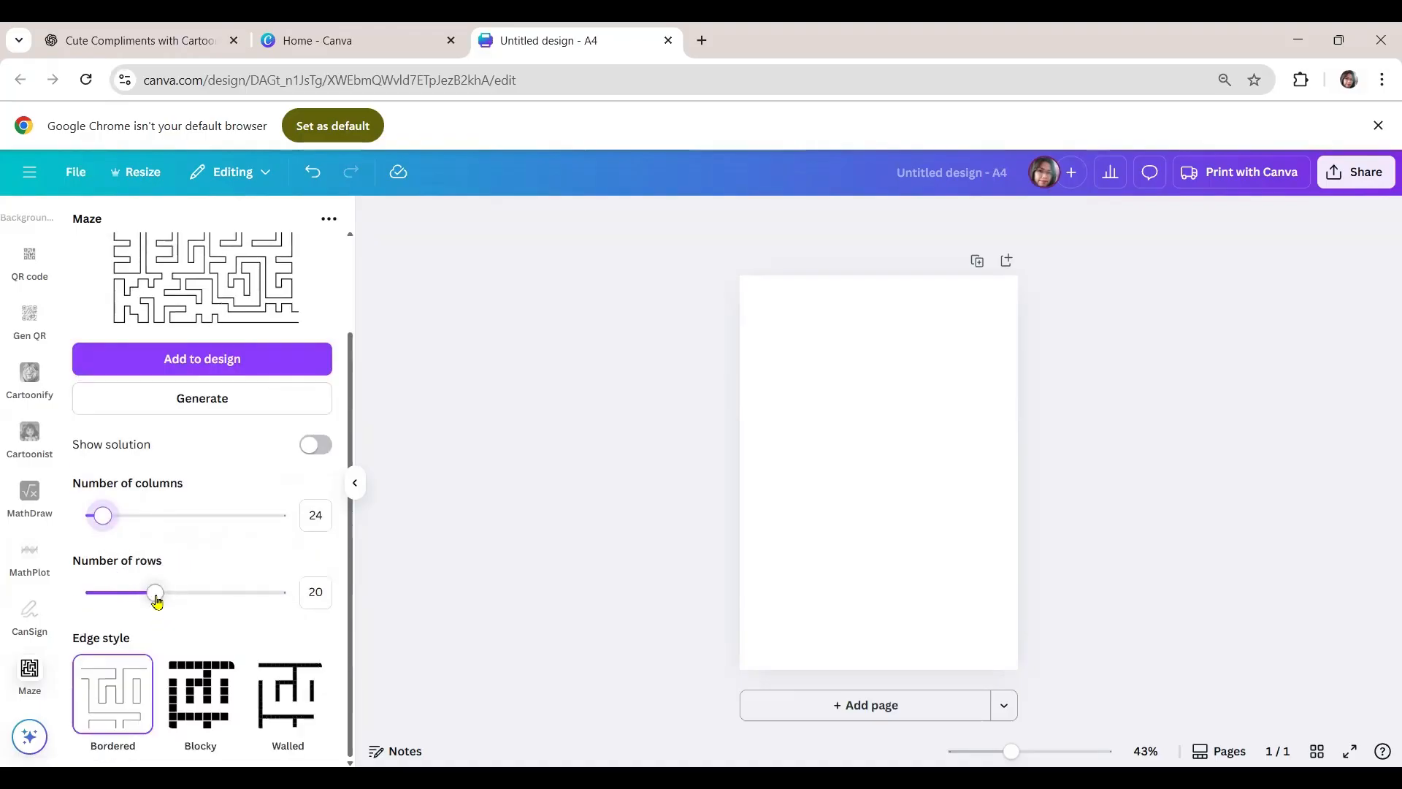
drag(155, 599, 145, 598)
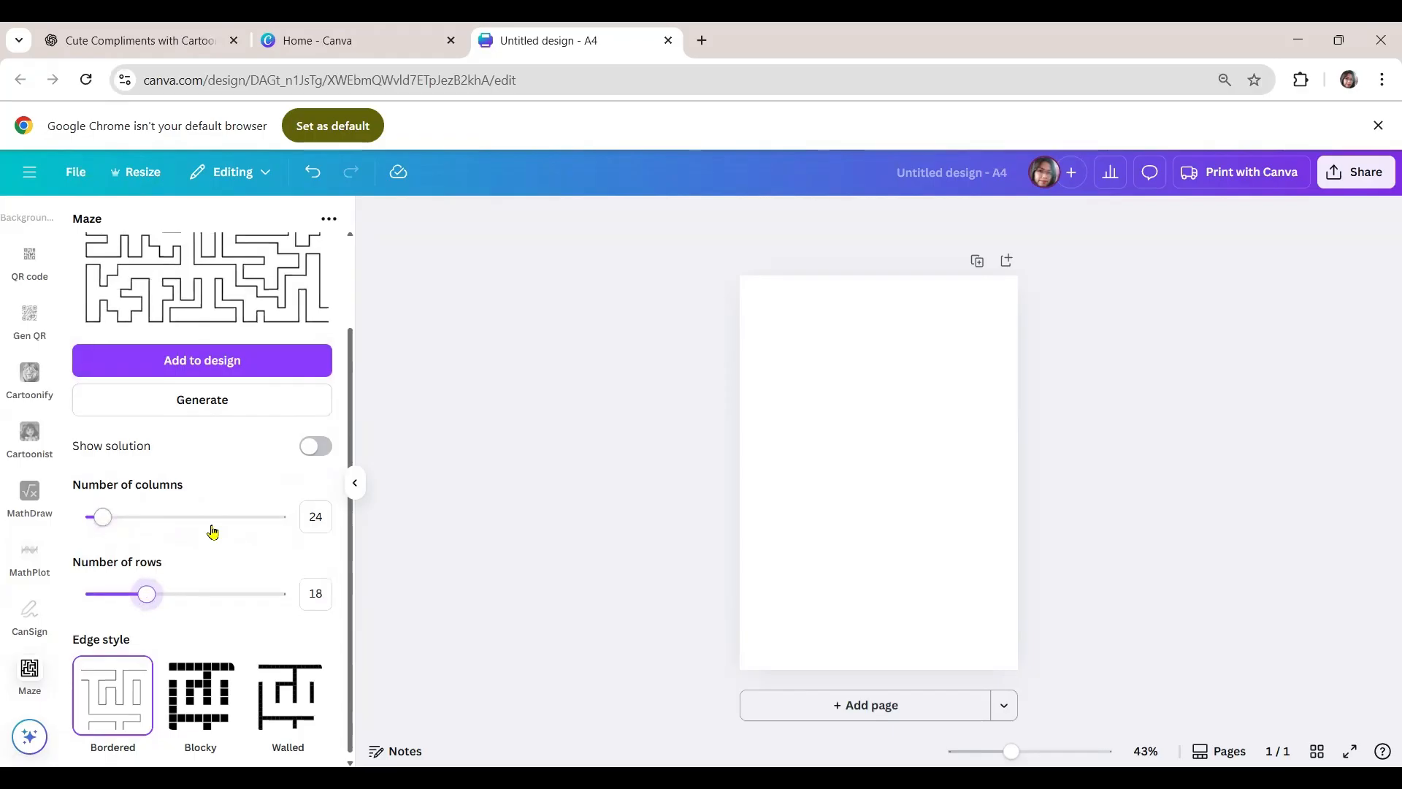
scroll(212, 532, up, 1)
drag(175, 687, 142, 683)
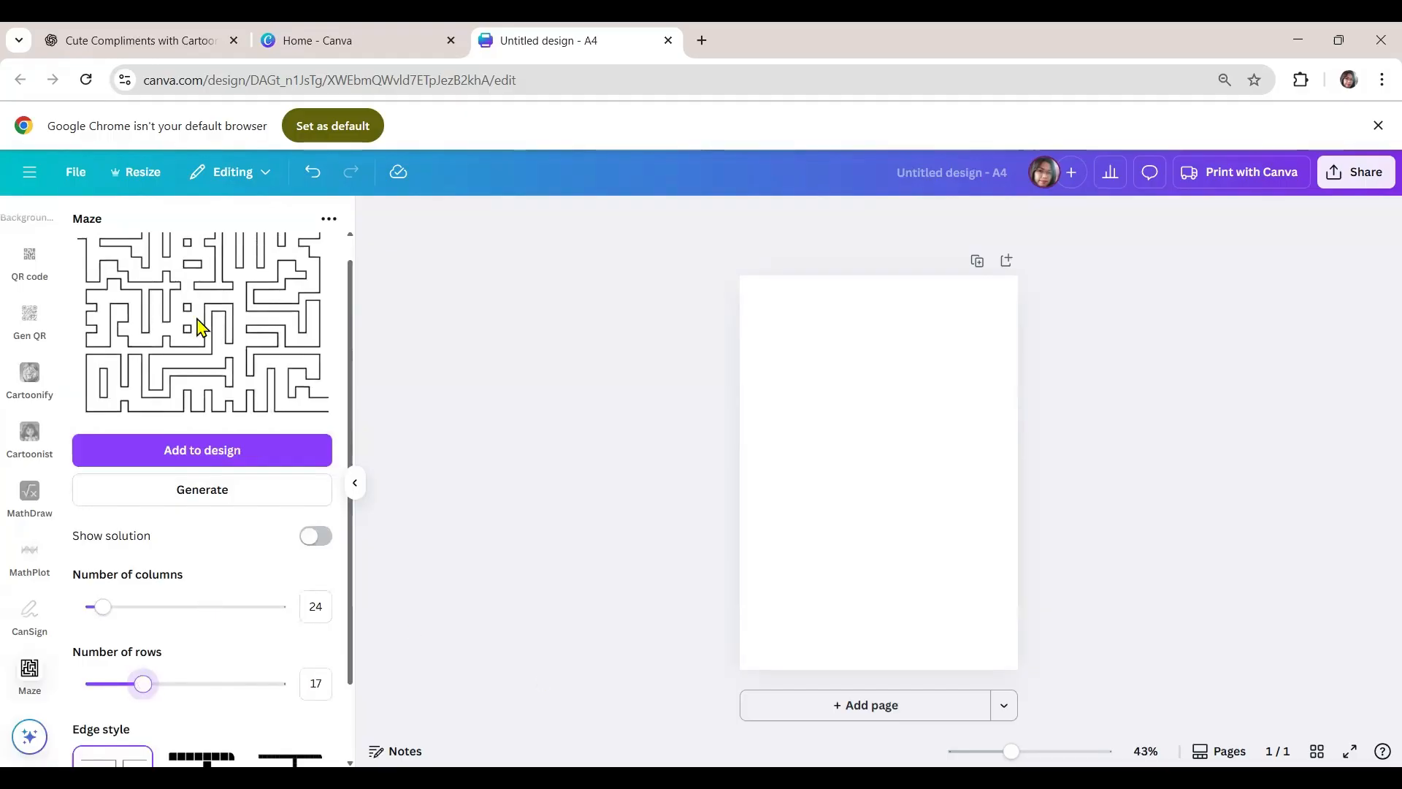
- Preview the Blocky and Walled edge styles on the maze and switch back to Bordered
scroll(207, 573, down, 1)
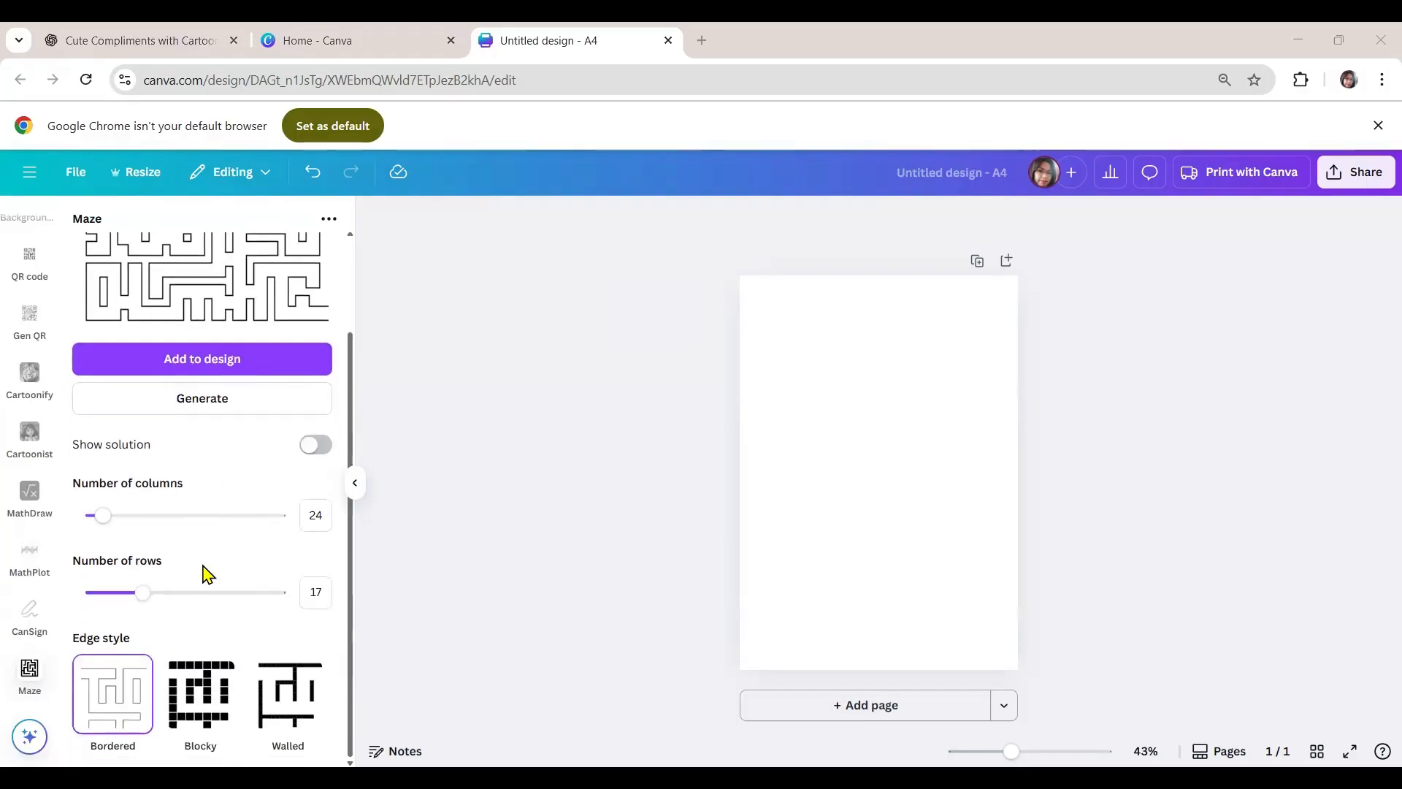
click(199, 707)
click(263, 703)
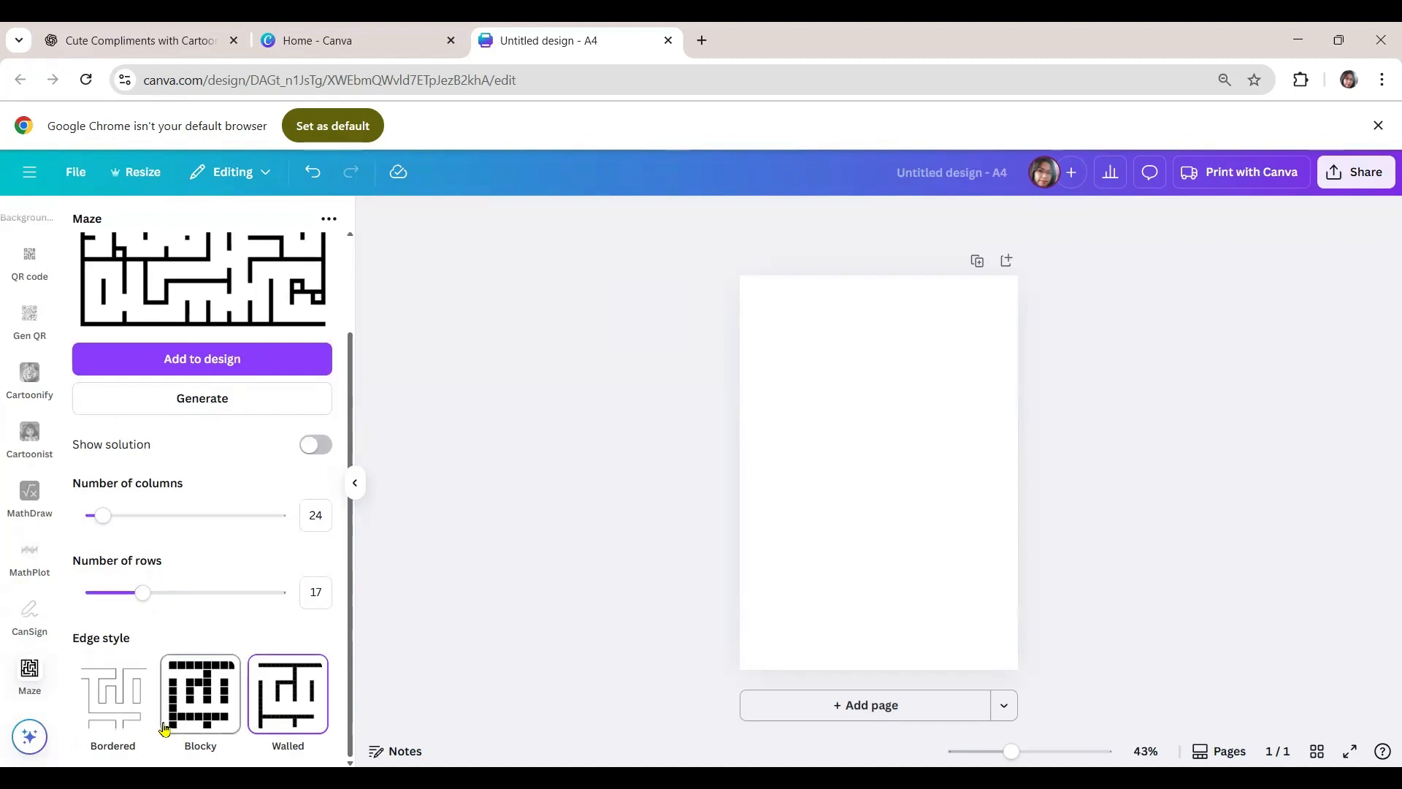
click(105, 712)
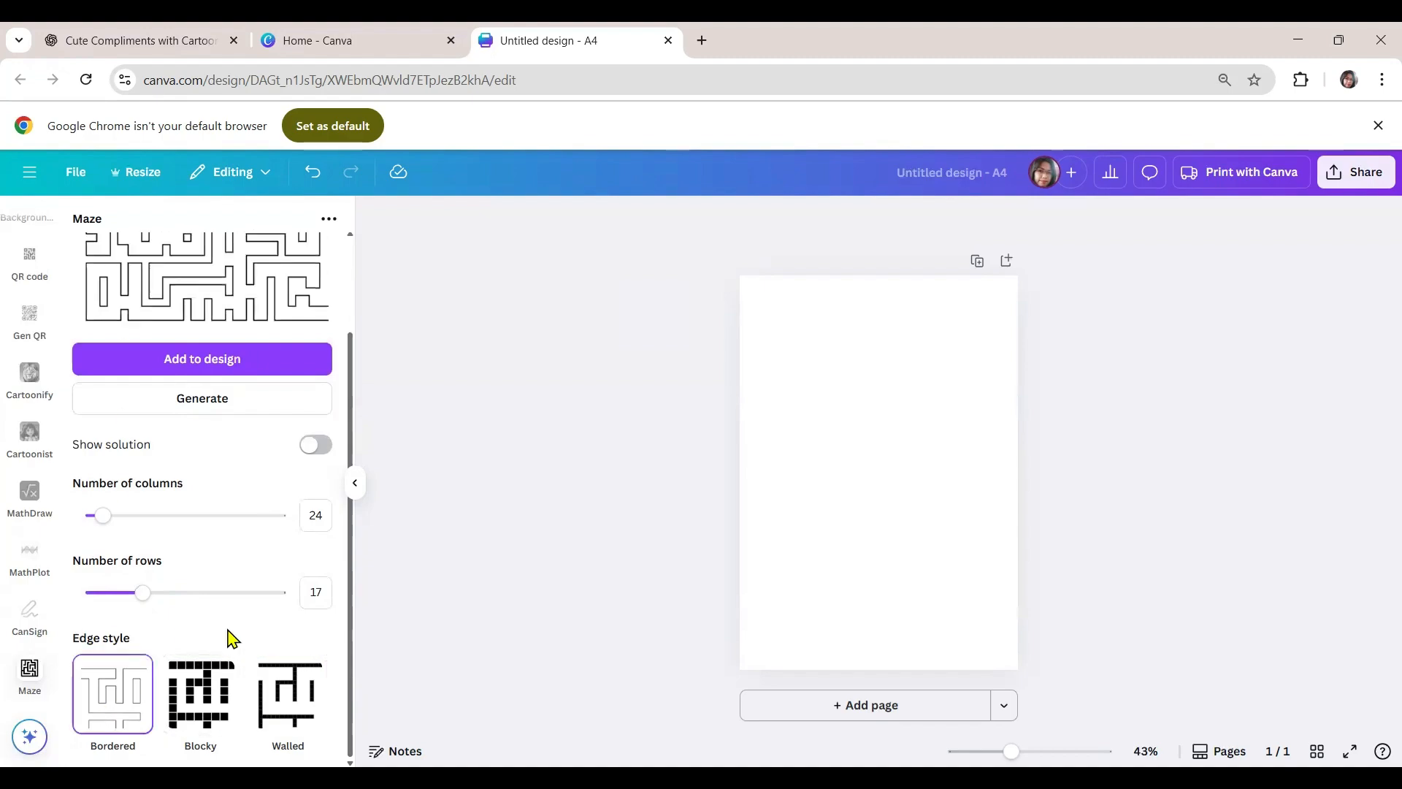
- Add the generated maze to the page, enlarge it to about 17.7 × 14 cm and position it slightly below the page centre
click(187, 358)
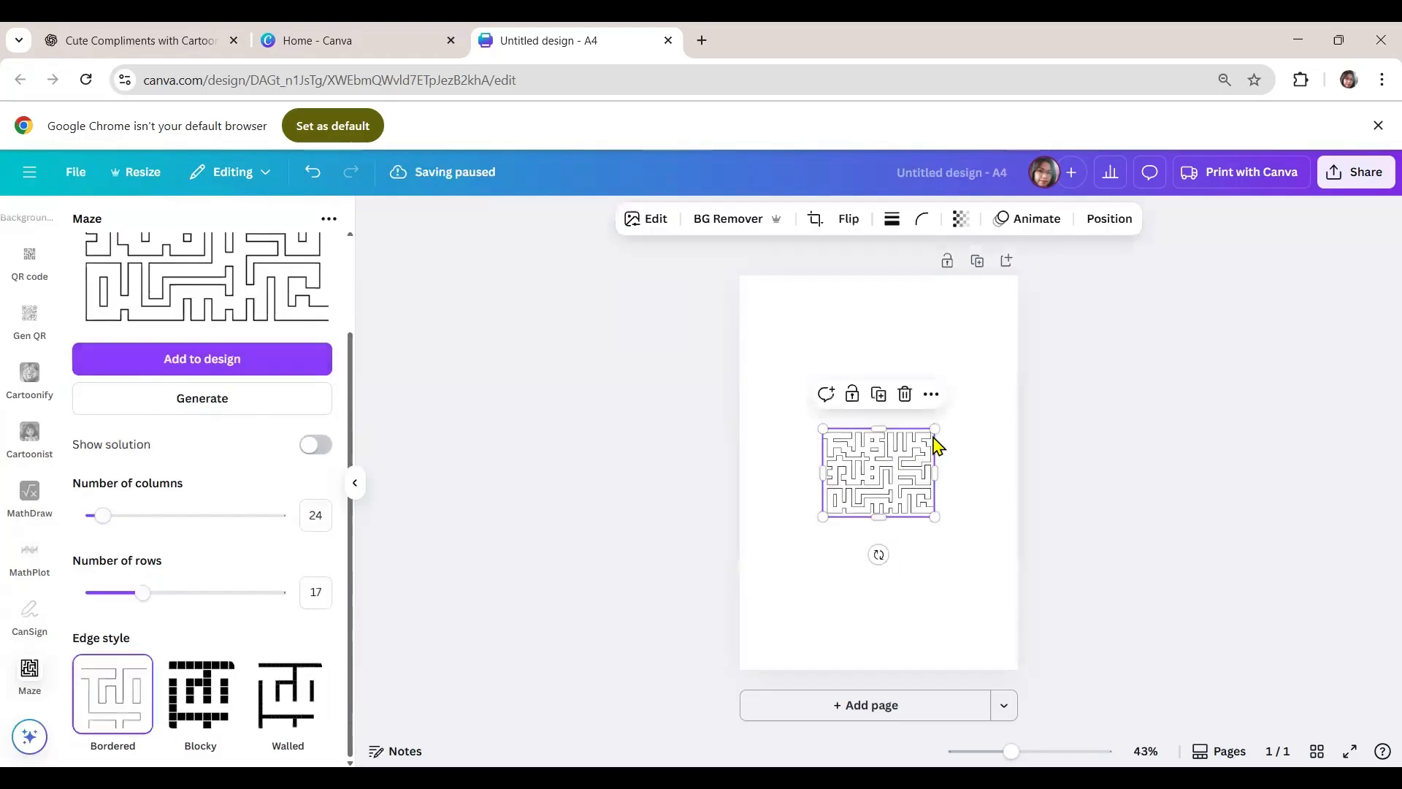
drag(934, 429, 1011, 397)
drag(923, 469, 868, 467)
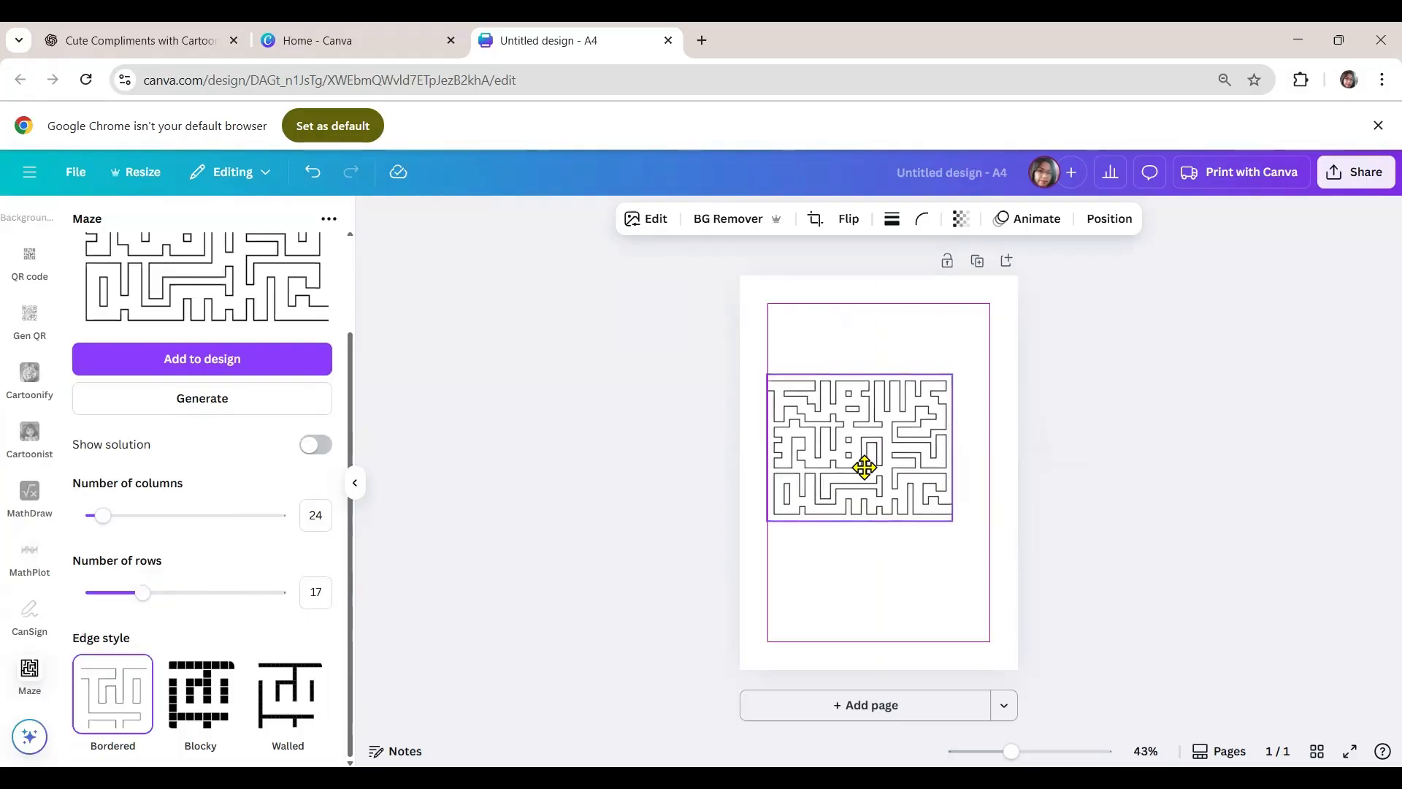
drag(950, 520, 1003, 556)
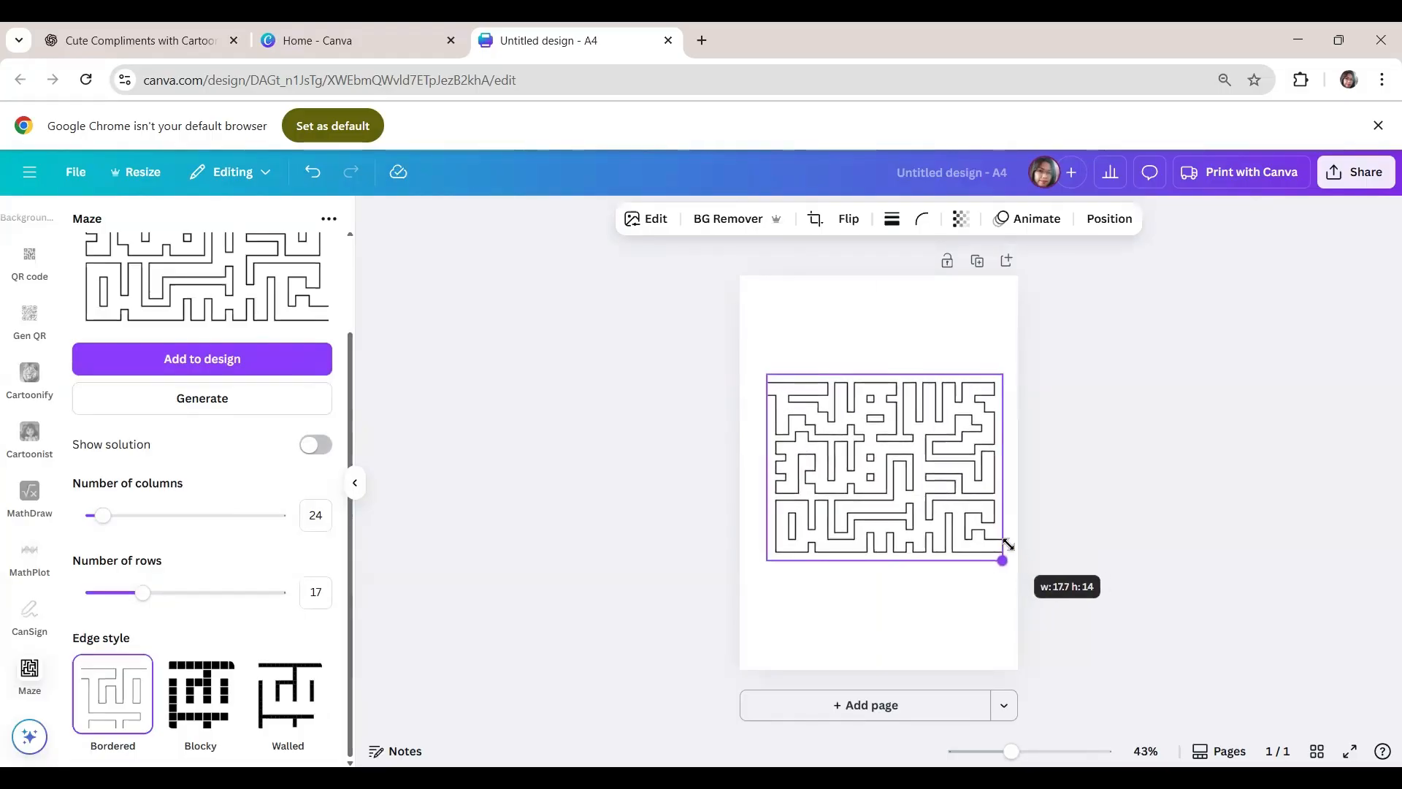
drag(882, 495, 872, 490)
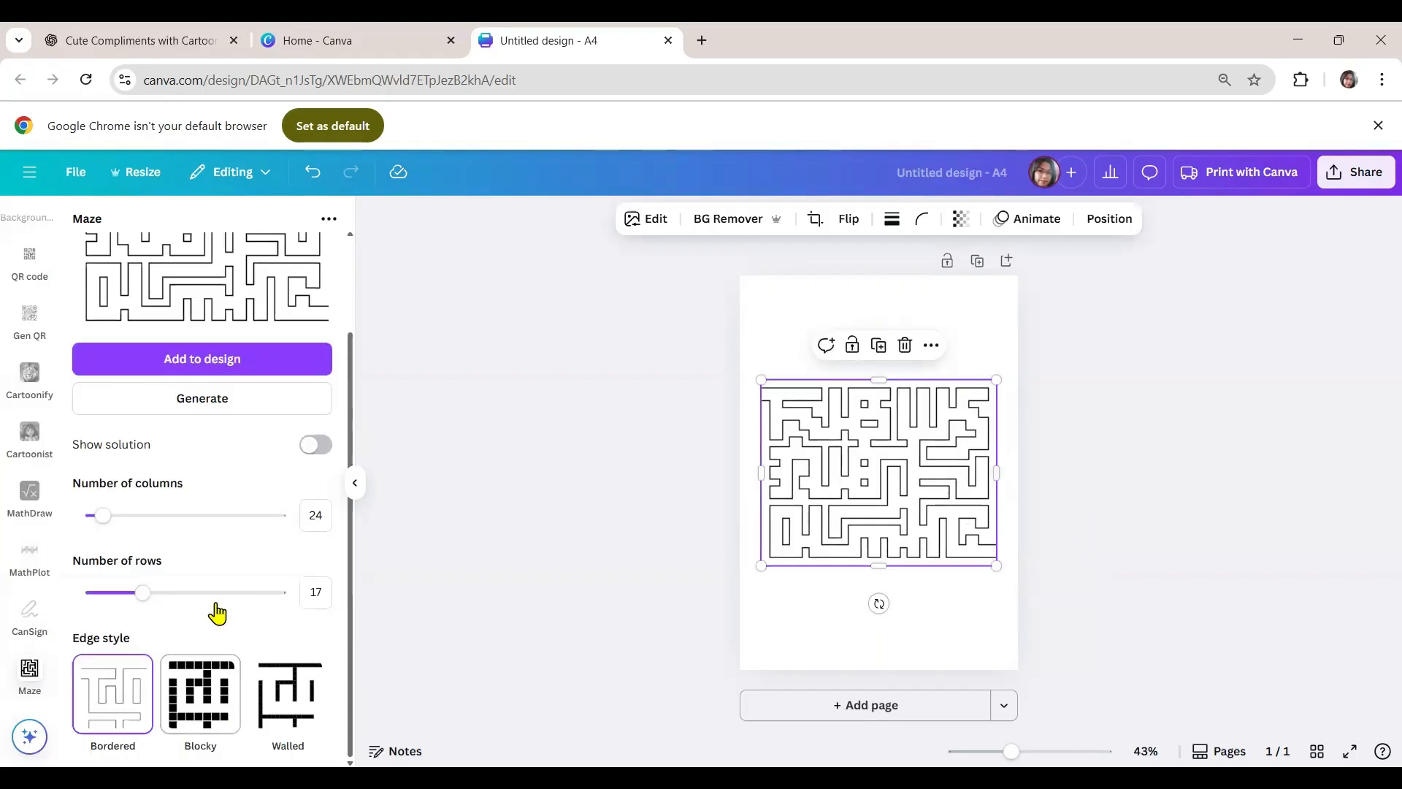
drag(886, 499, 891, 515)
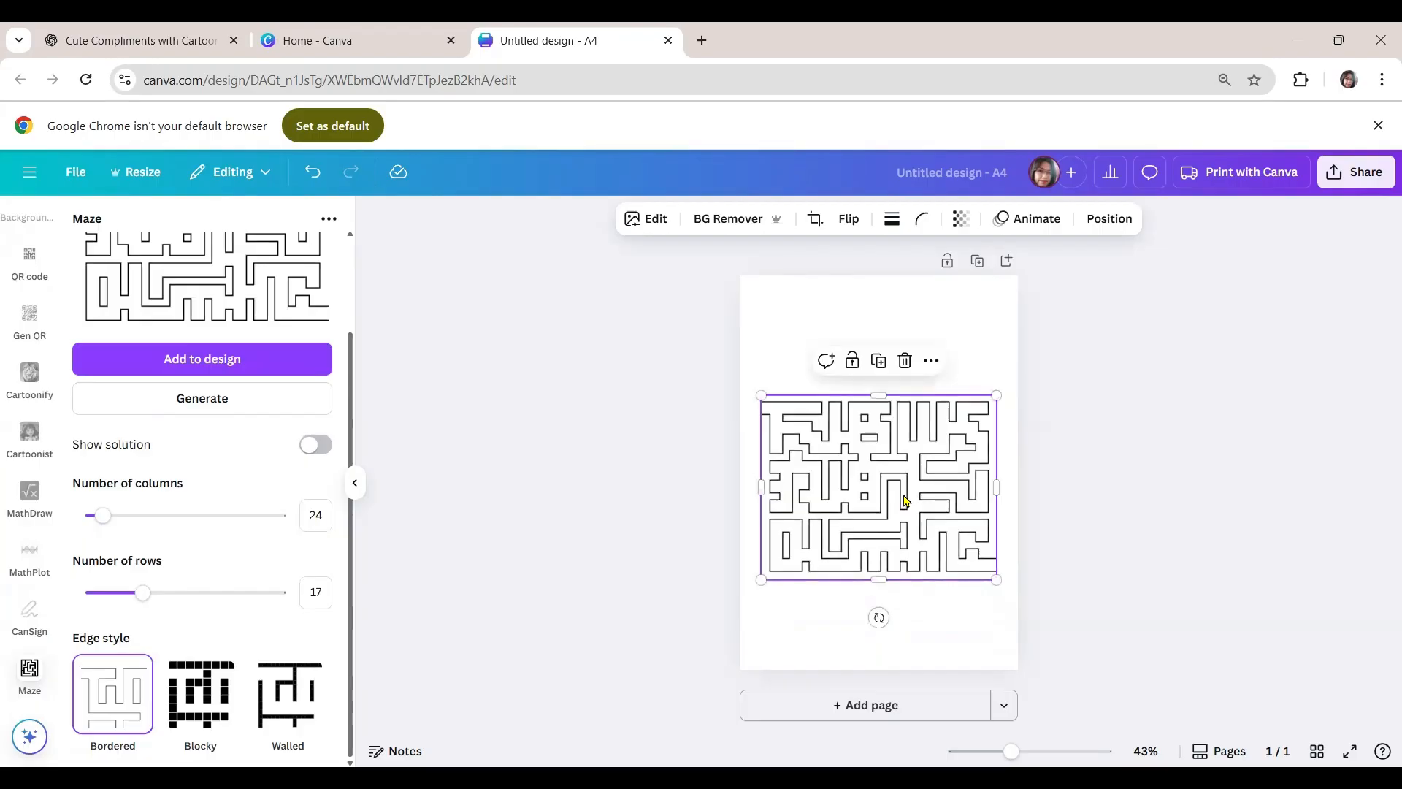
- Delete the placed maze from the page and set the generator's number of rows to 31
key(Delete)
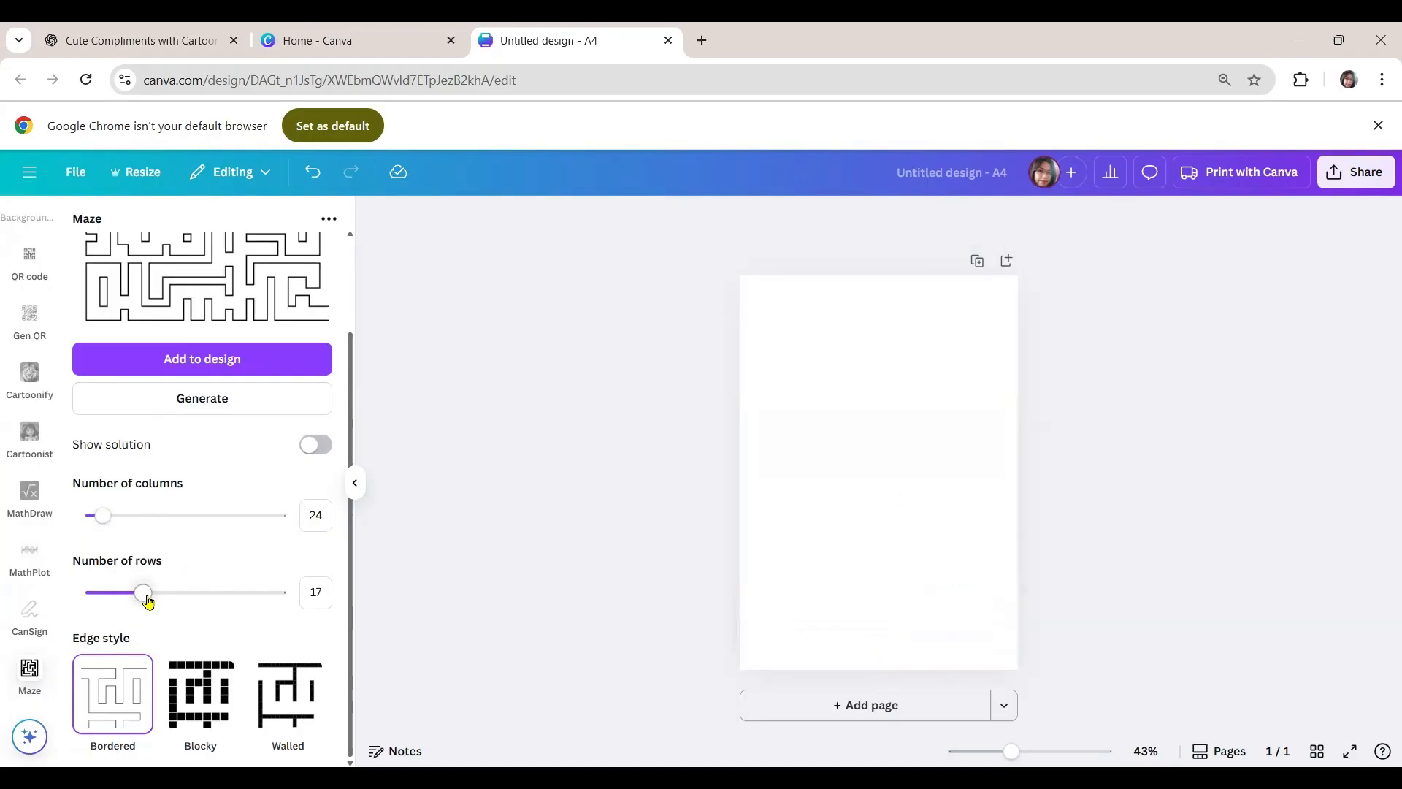
drag(143, 593, 163, 600)
scroll(179, 555, up, 2)
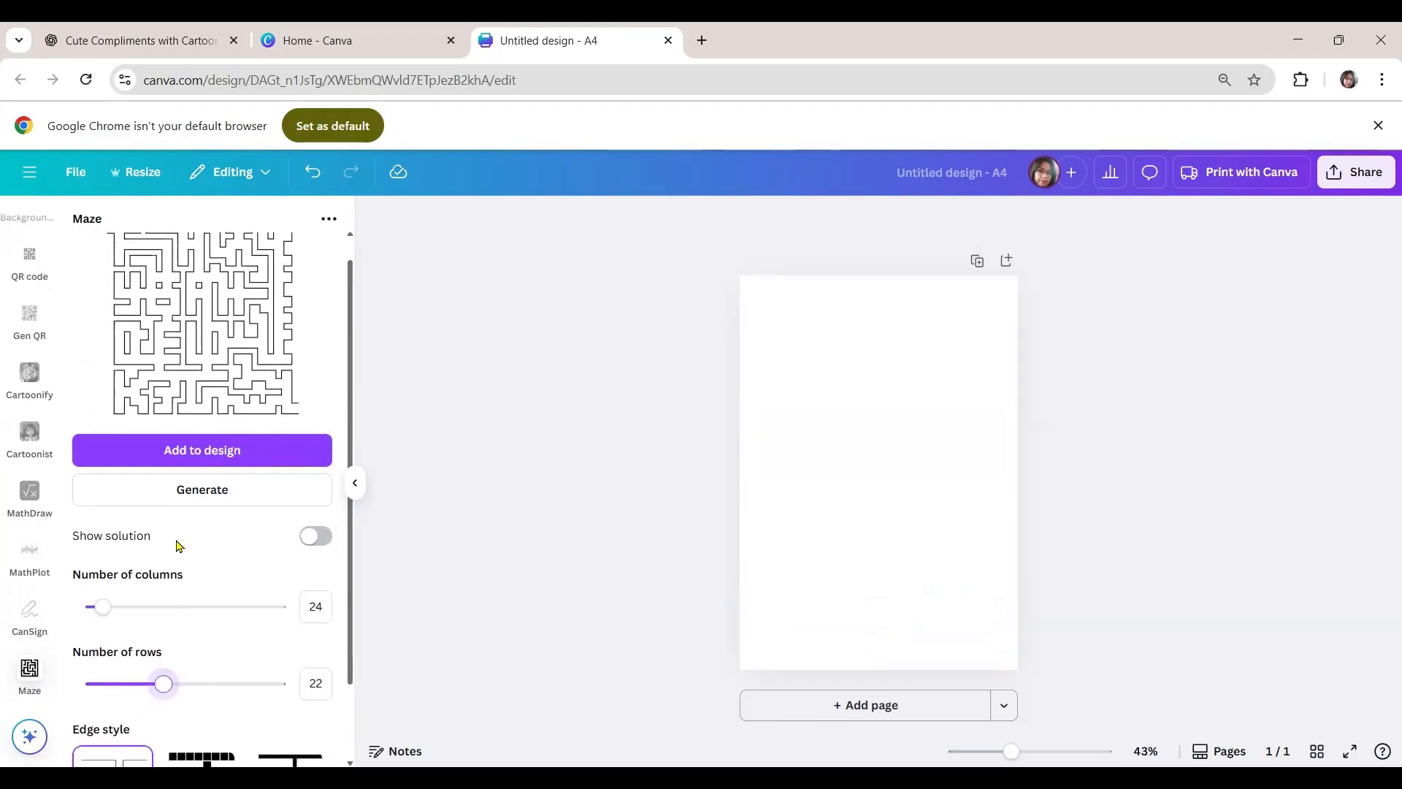
scroll(179, 546, down, 1)
scroll(176, 548, up, 1)
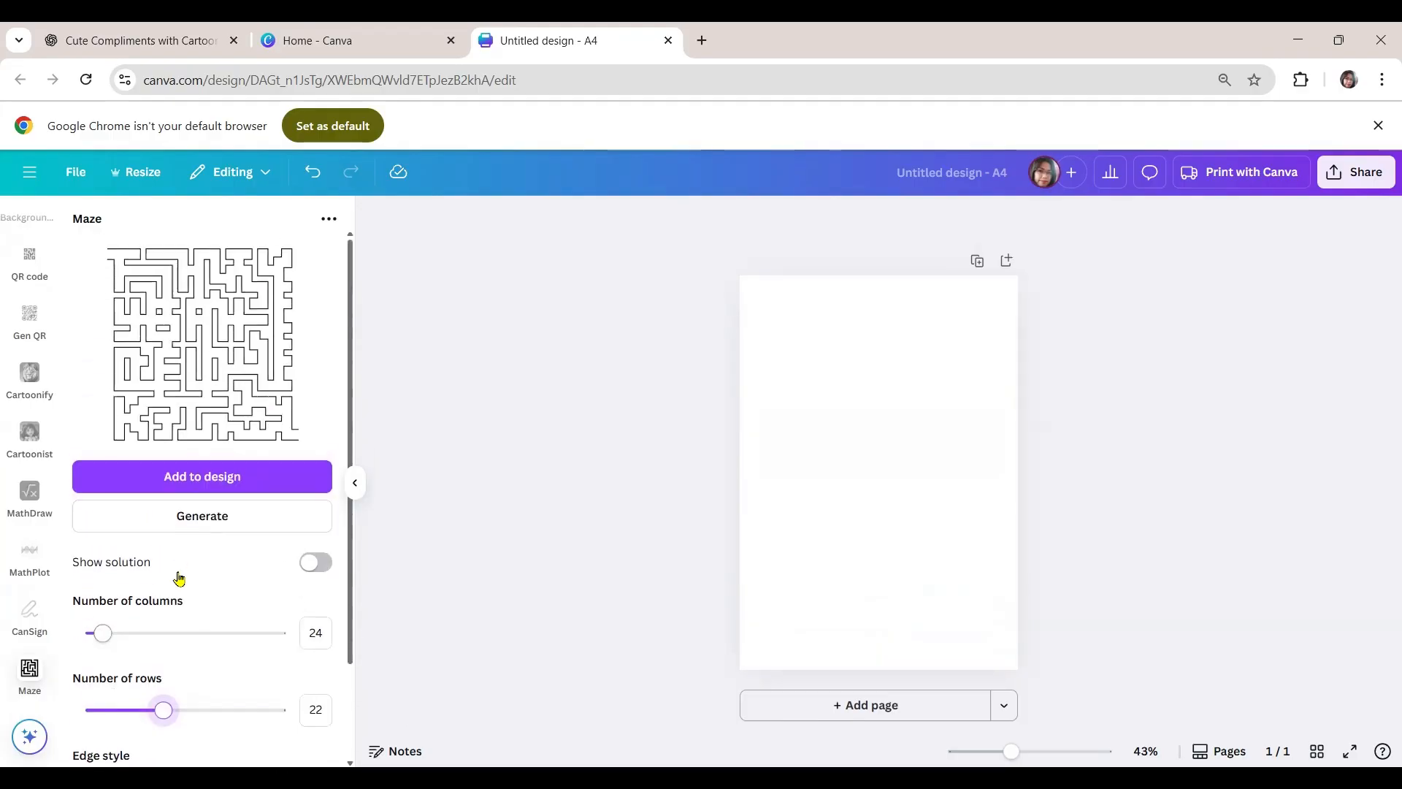
drag(163, 714, 202, 713)
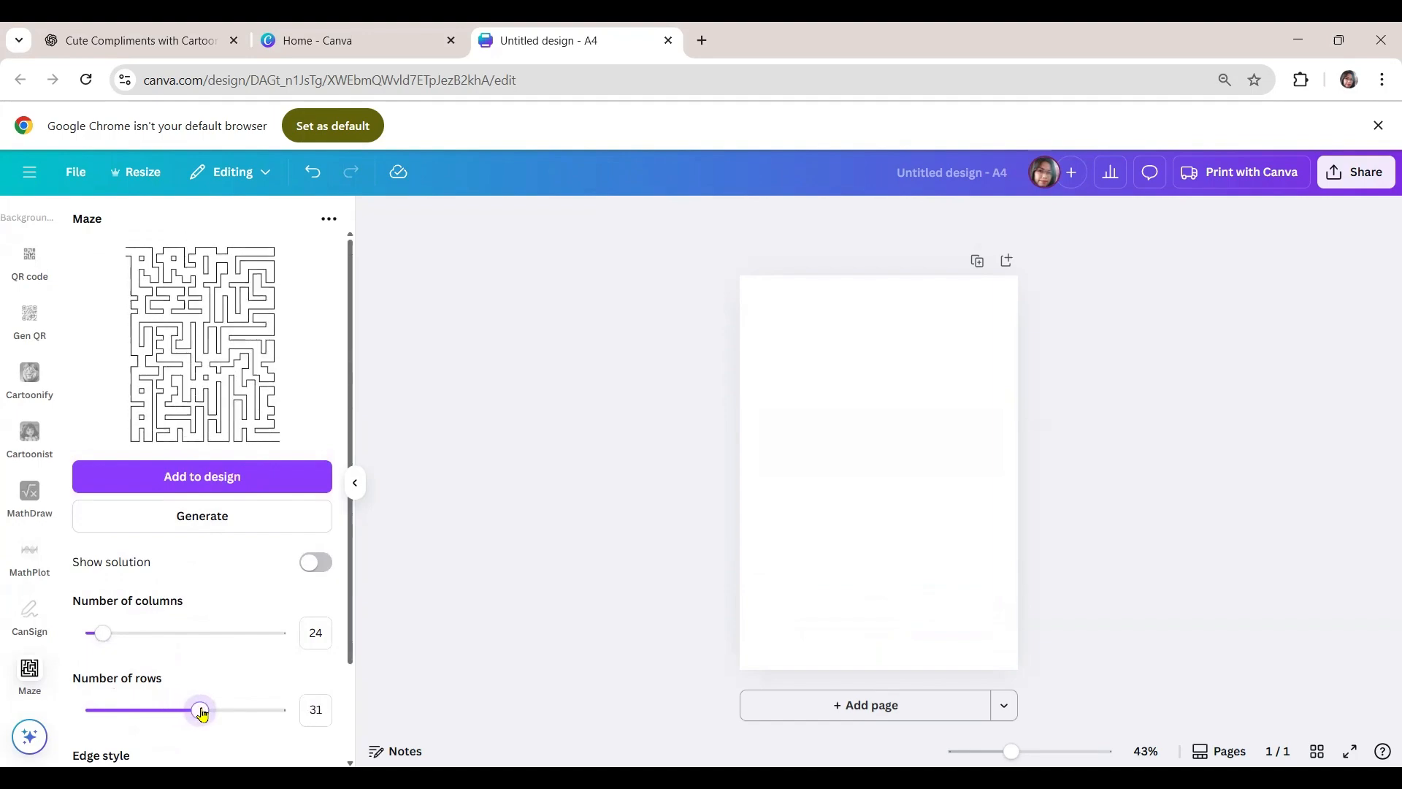
- Add the new maze to the page, enlarge it to nearly the page width and centre it horizontally, leaving space above for a heading
click(219, 484)
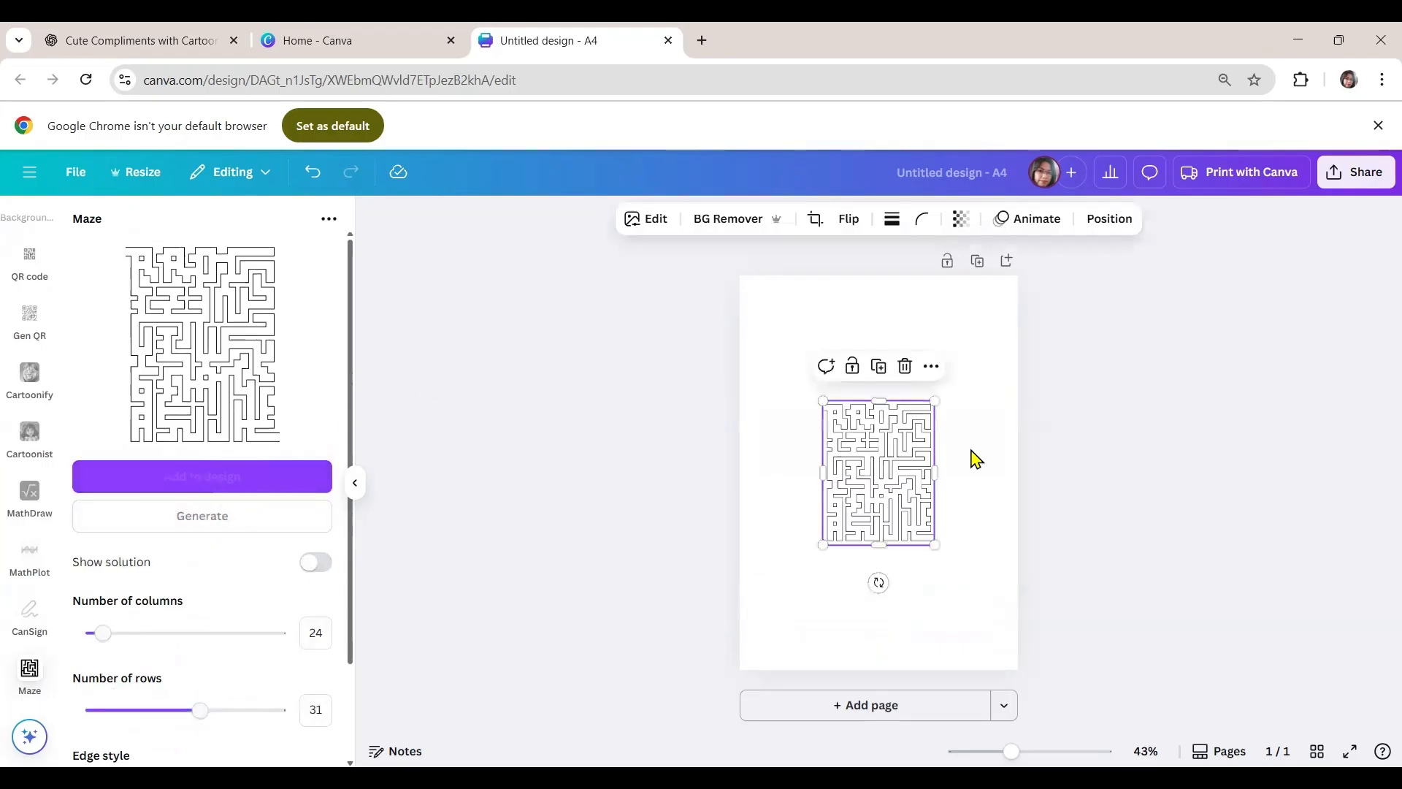
drag(935, 402, 1004, 366)
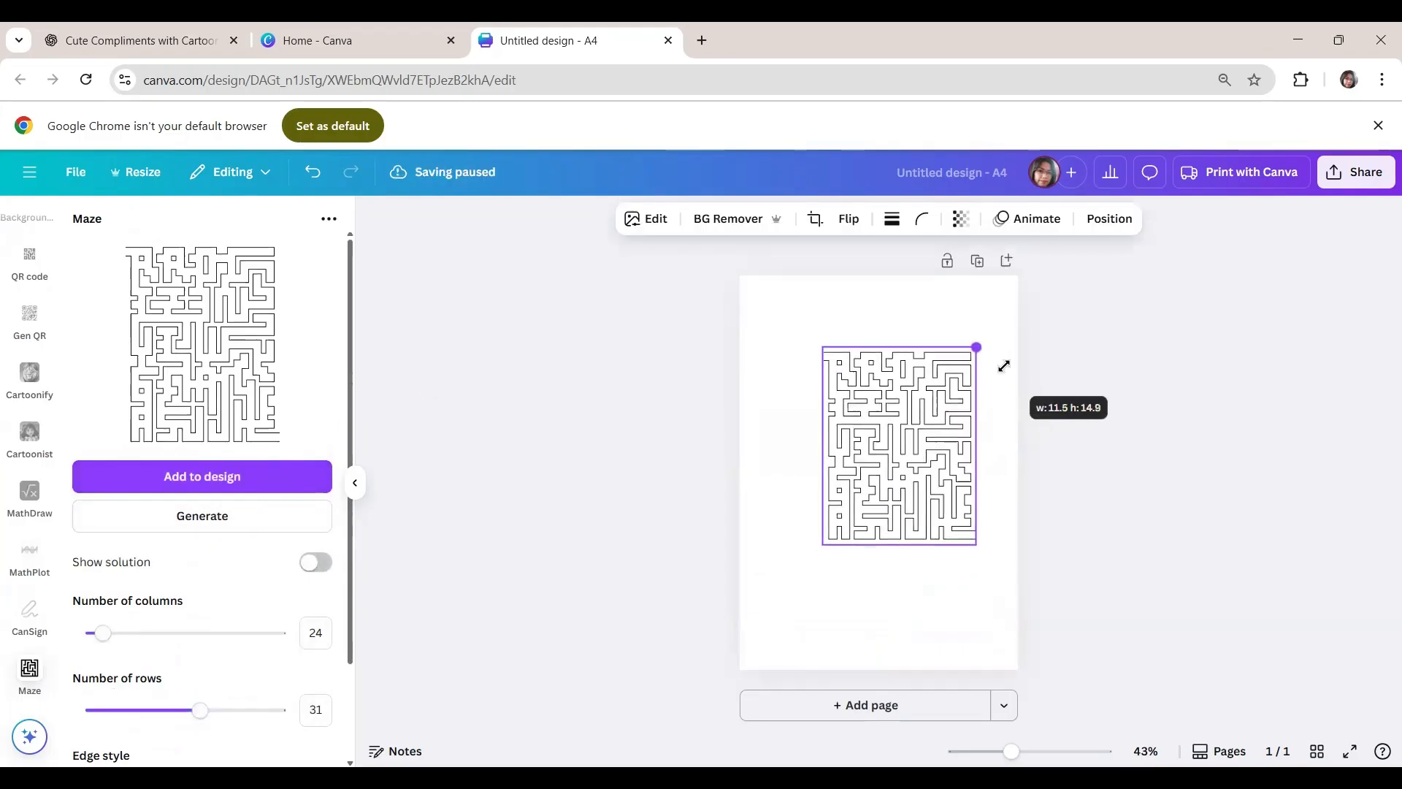
drag(911, 397, 863, 399)
drag(918, 564, 1006, 640)
drag(899, 559, 908, 560)
click(1093, 590)
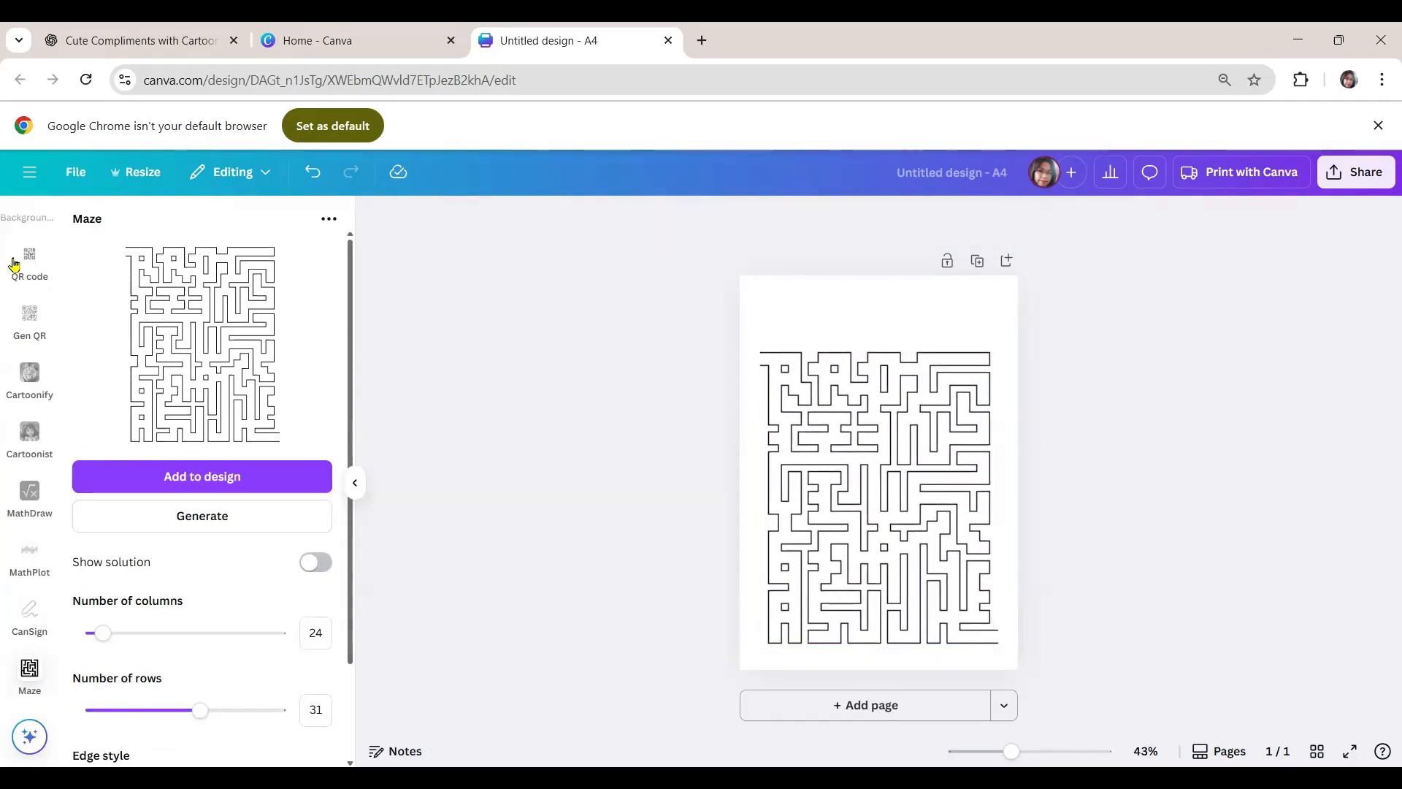
scroll(29, 401, up, 10)
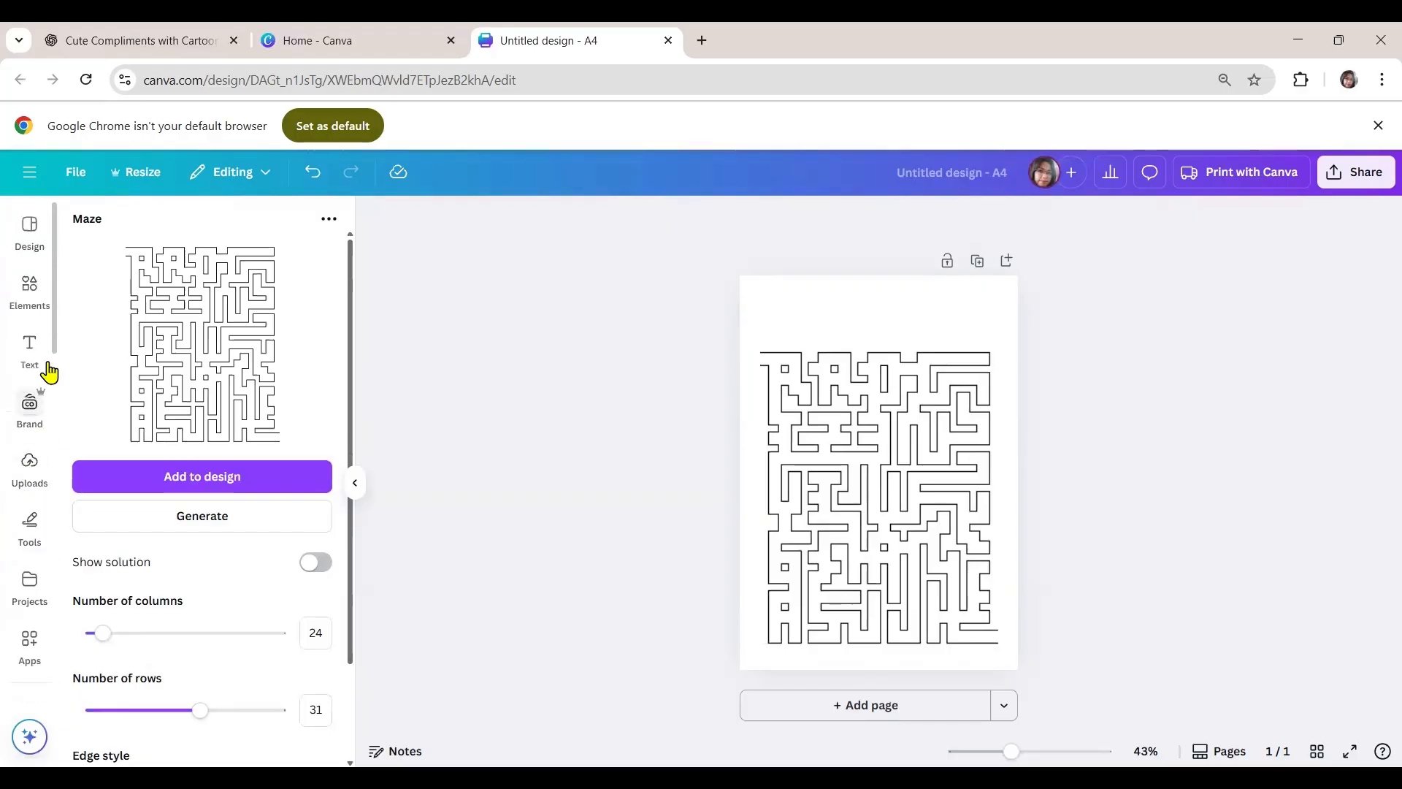
- Search the elements for "kid", add the graphic of the girl in a pink skirt and shrink it to about 3.6 × 5.2 cm
click(29, 289)
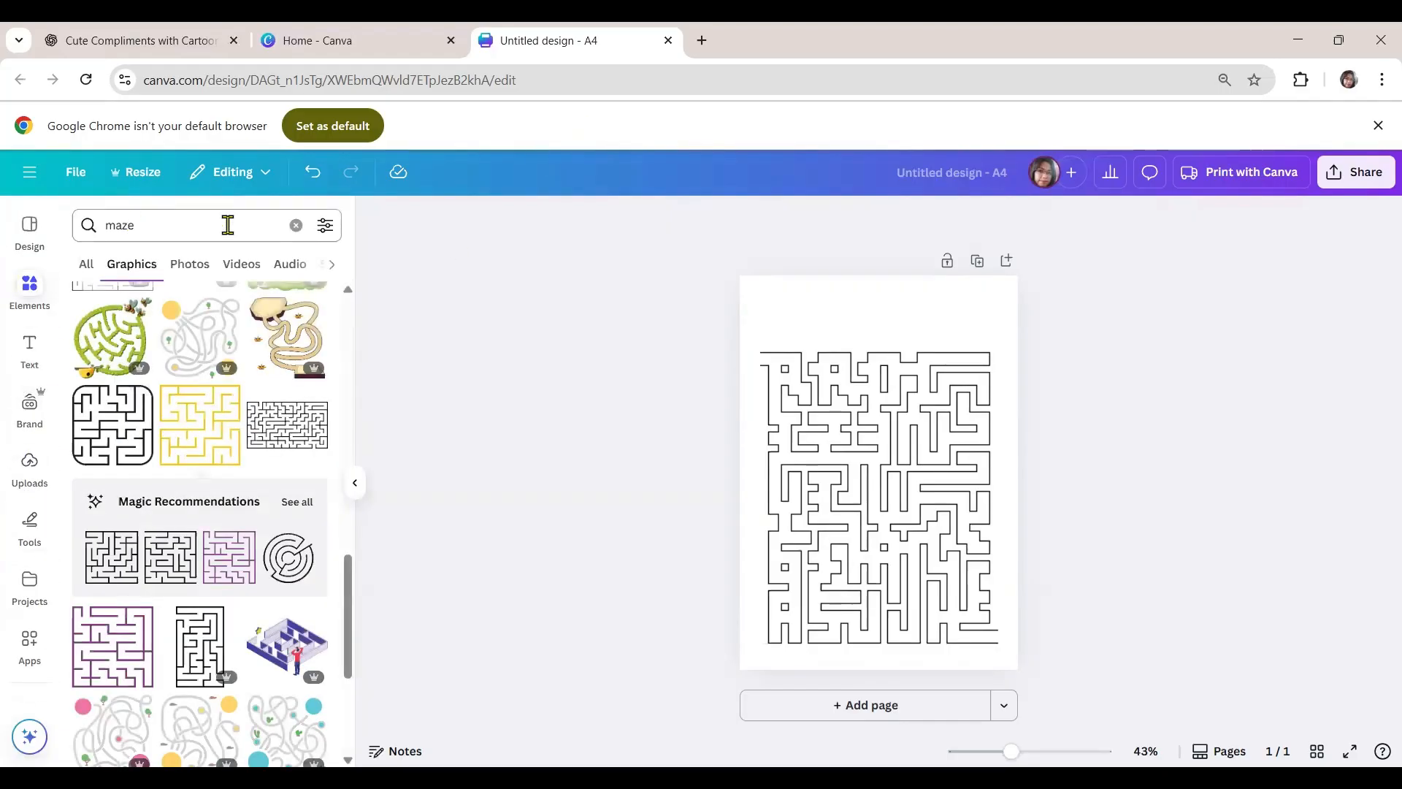
click(296, 225)
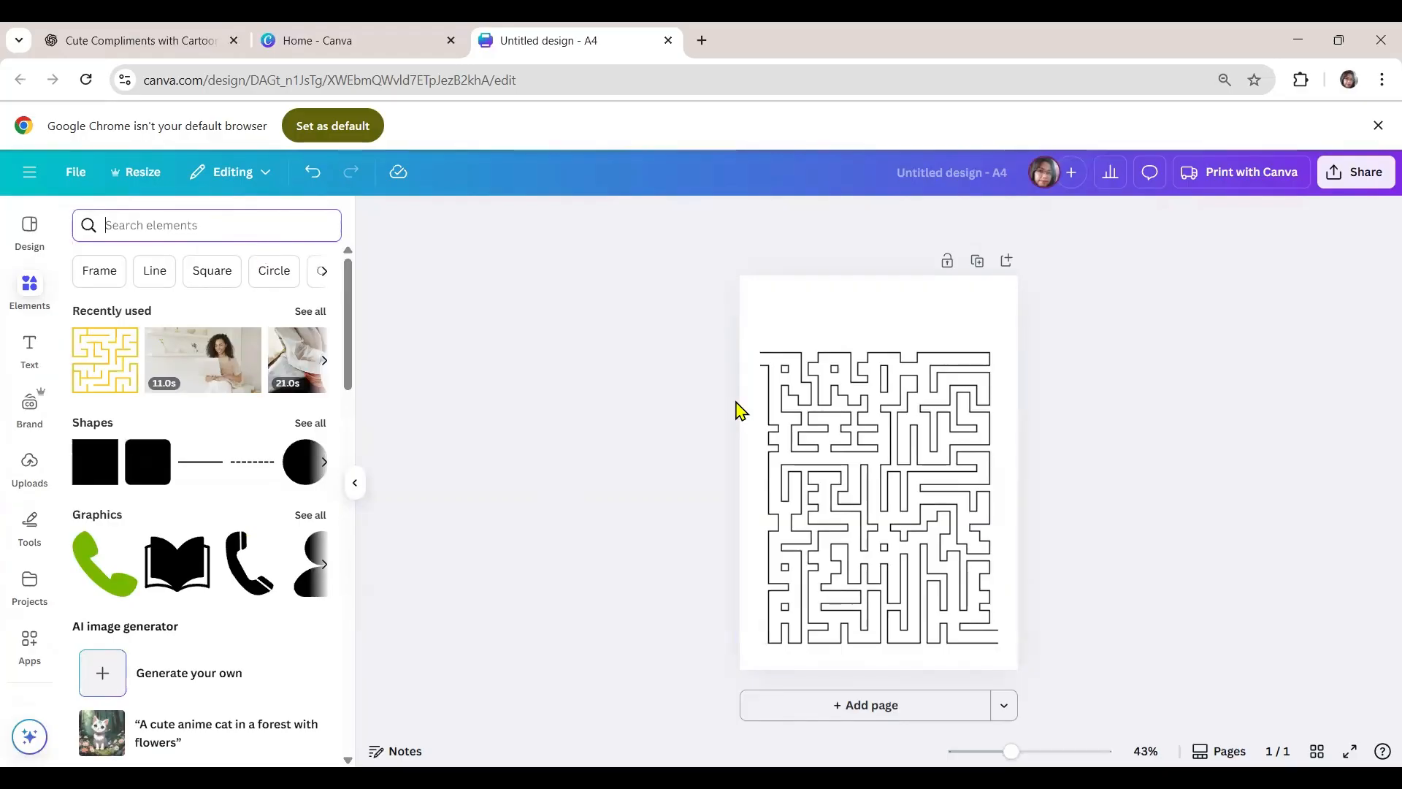
text(kid)
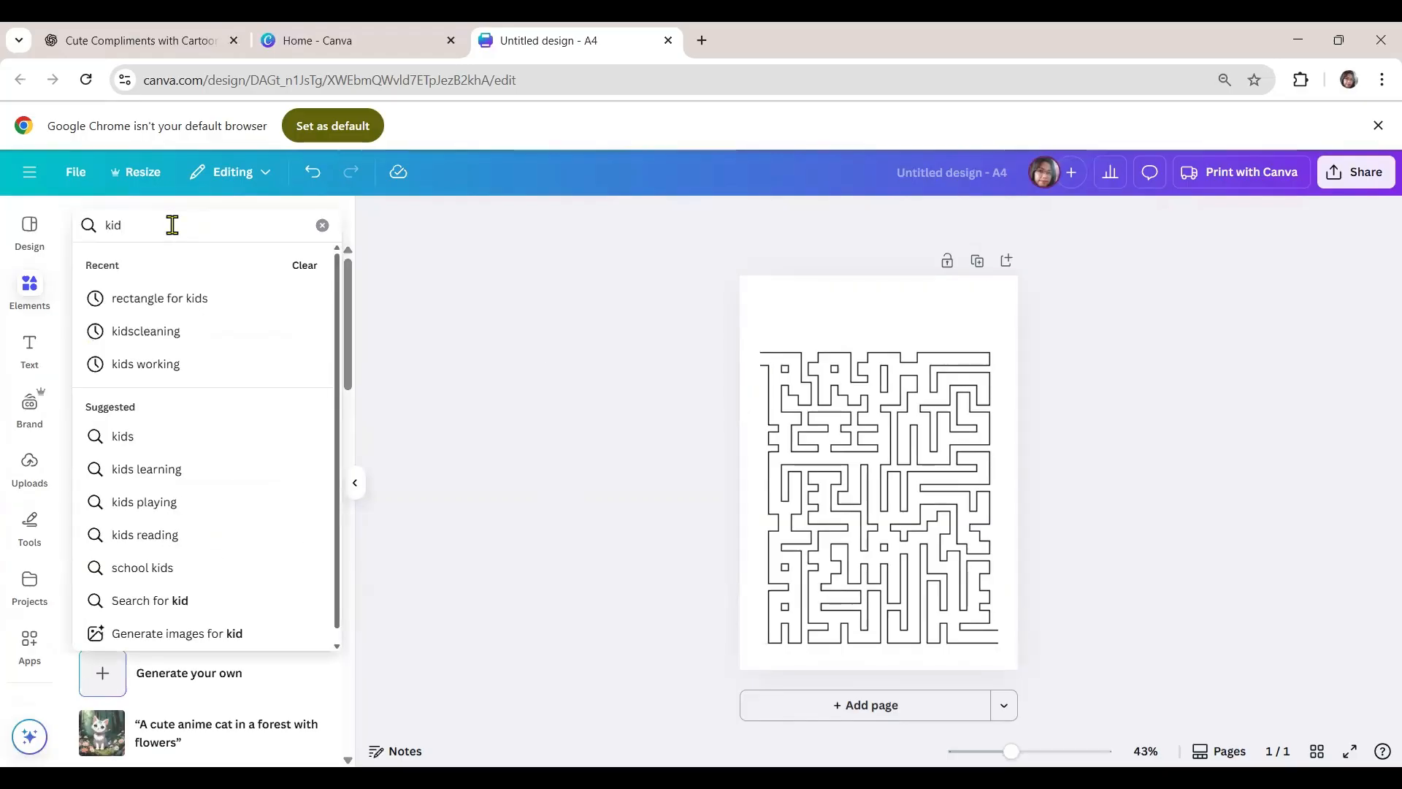
key(Return)
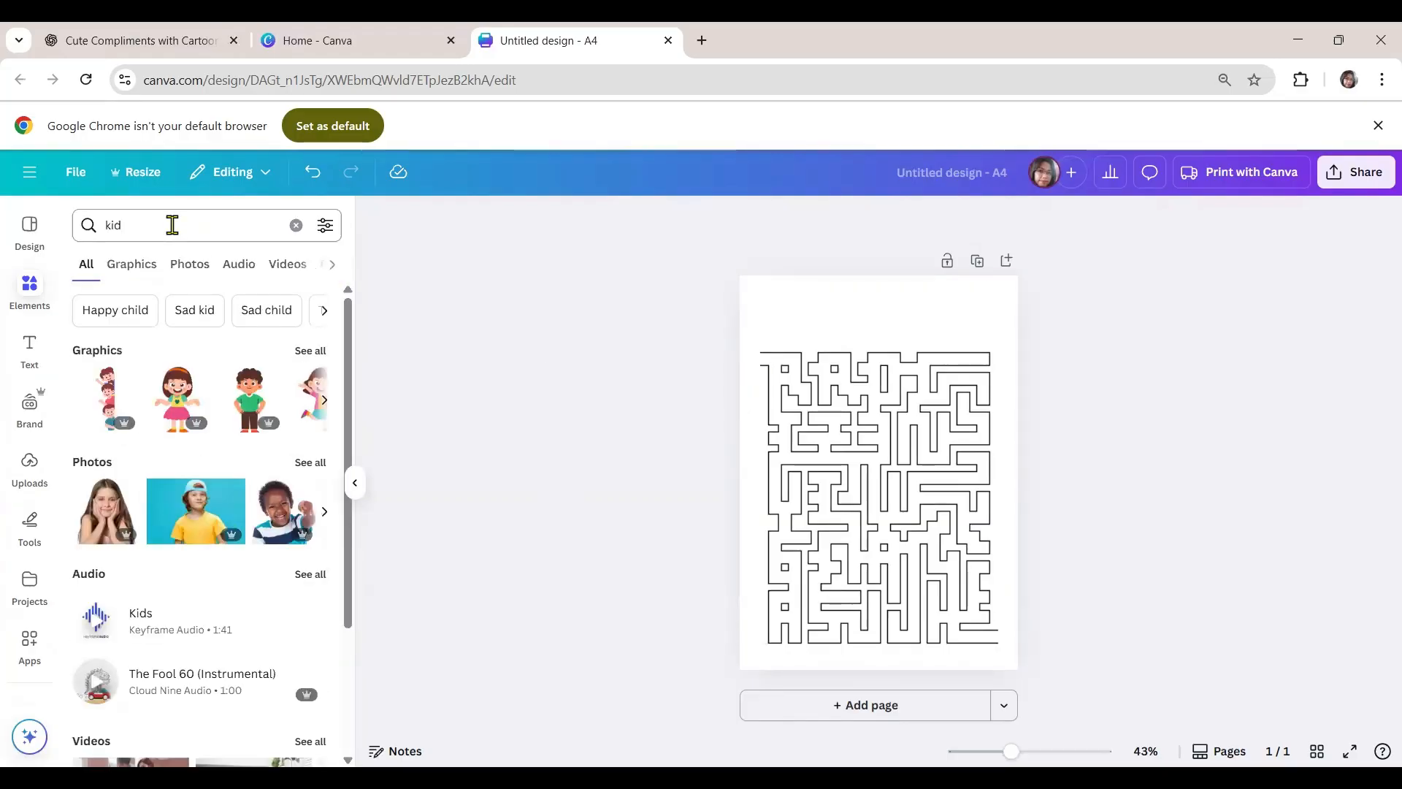
click(169, 397)
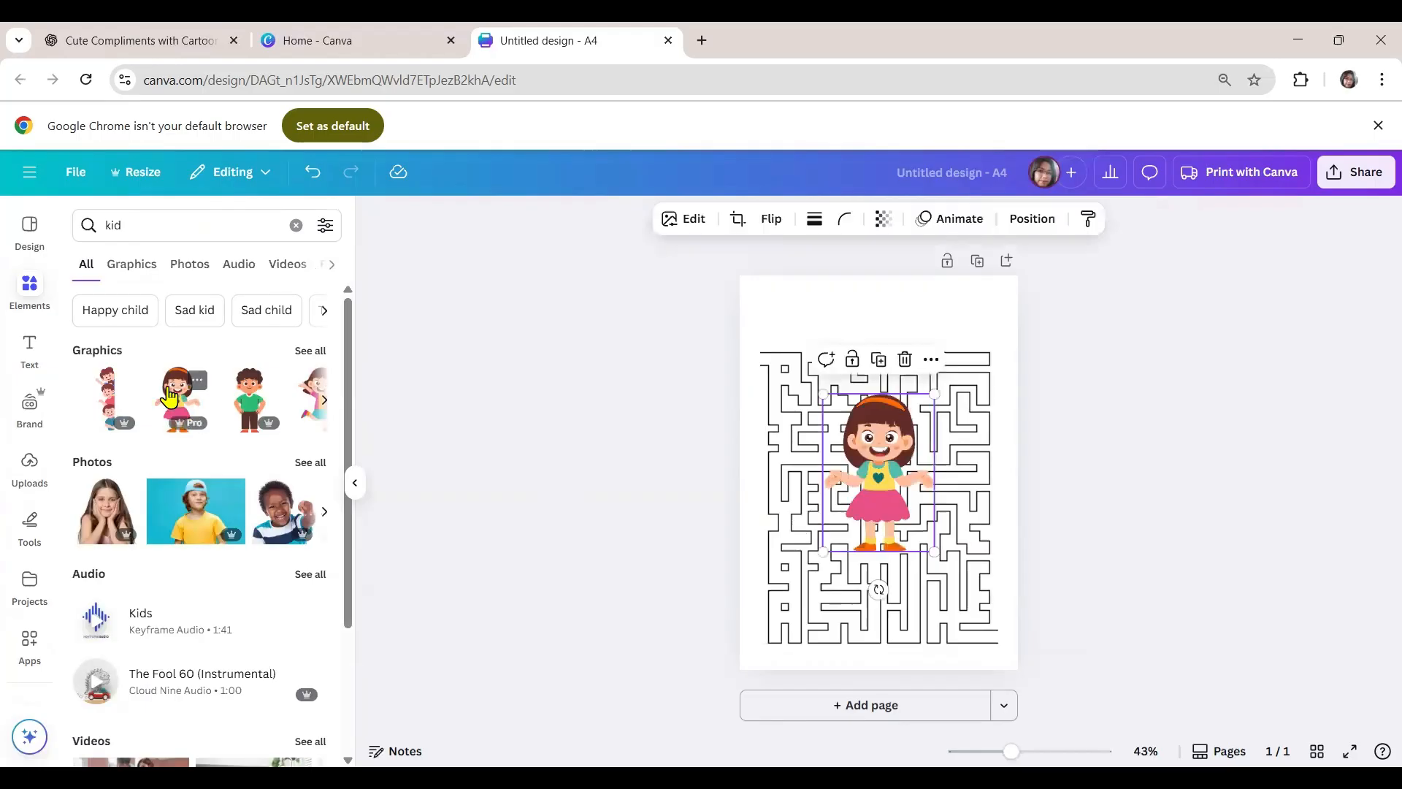
drag(936, 390, 871, 483)
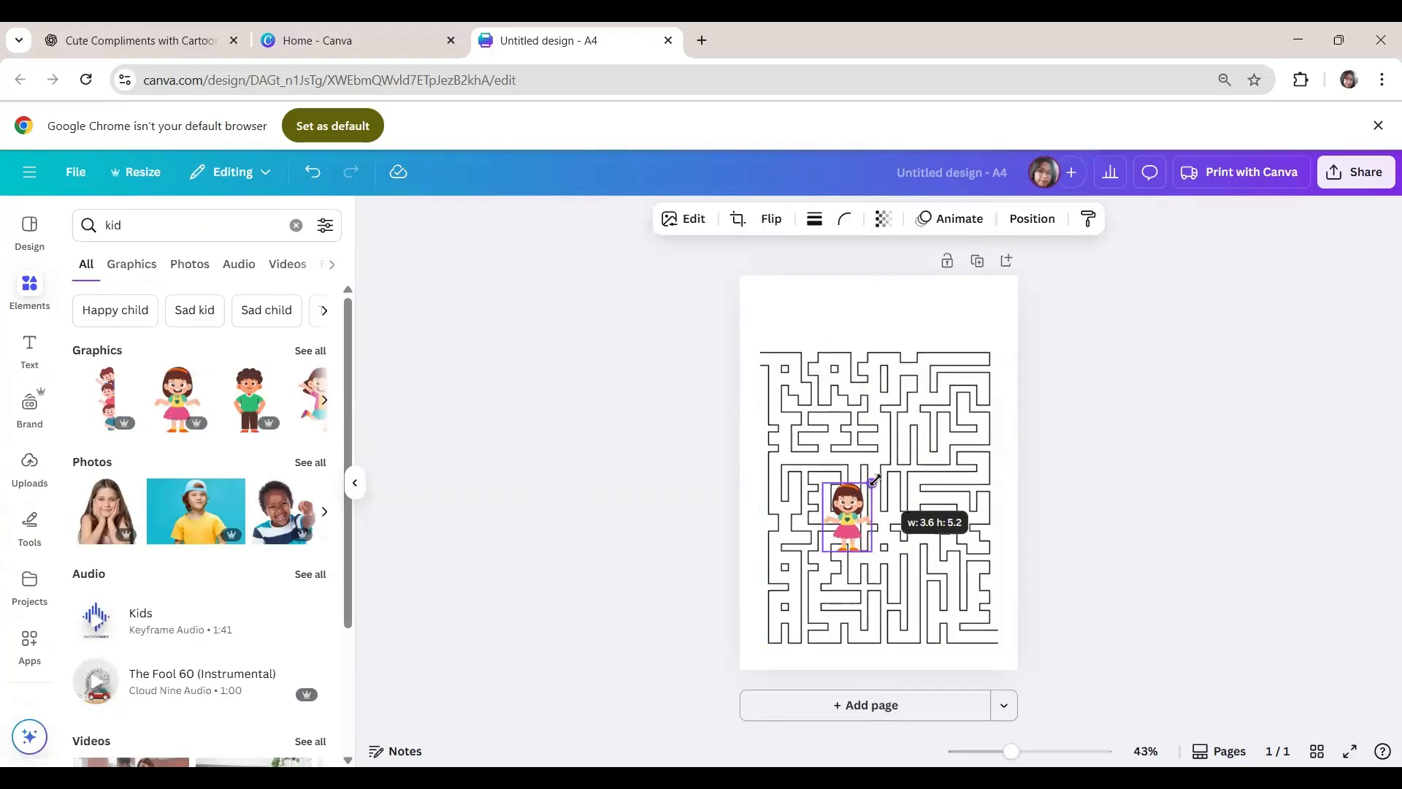
- Shrink the maze to leave side margins and place the girl graphic beside the maze's upper-left entrance
click(864, 378)
drag(761, 353, 767, 355)
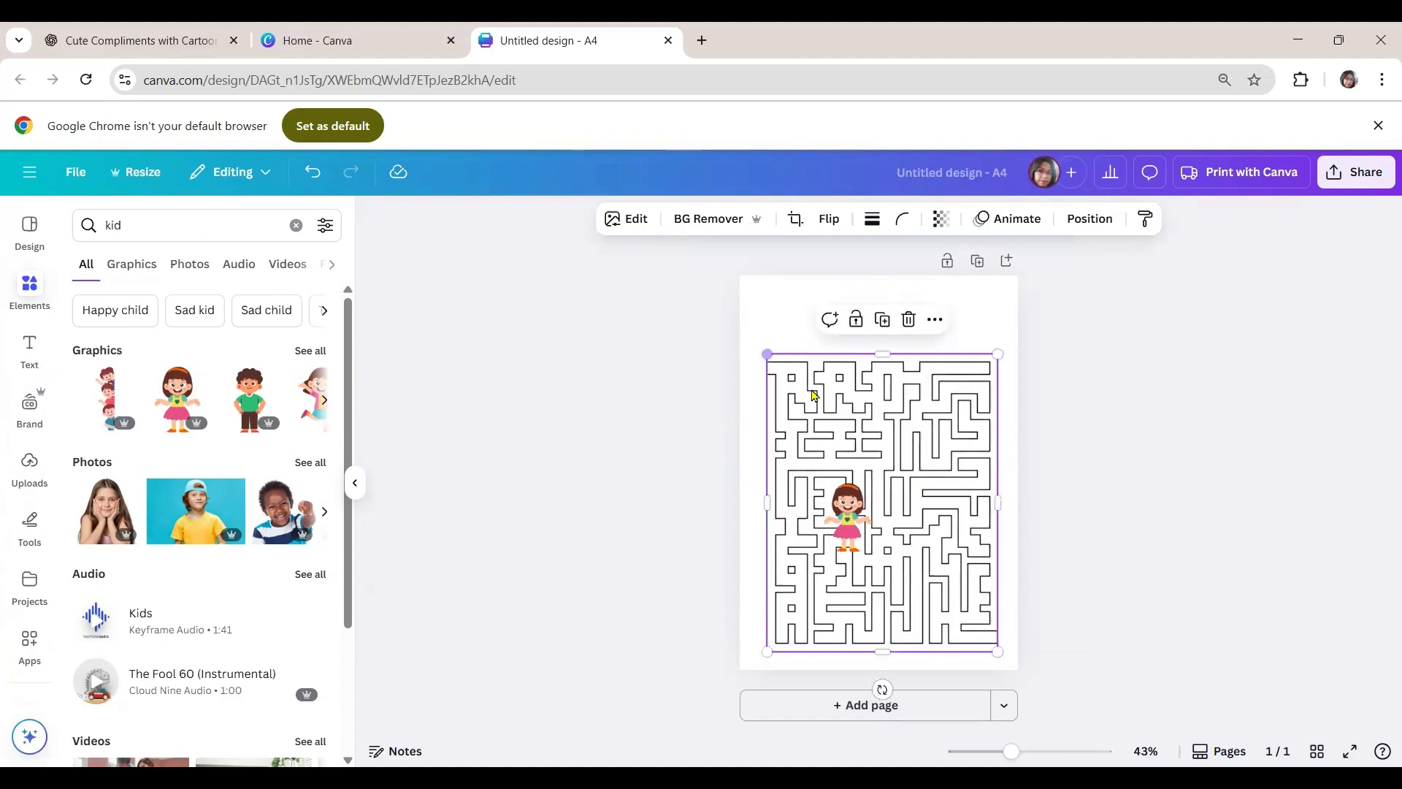
drag(997, 647, 978, 620)
drag(835, 476, 755, 314)
click(1054, 439)
drag(868, 452, 874, 462)
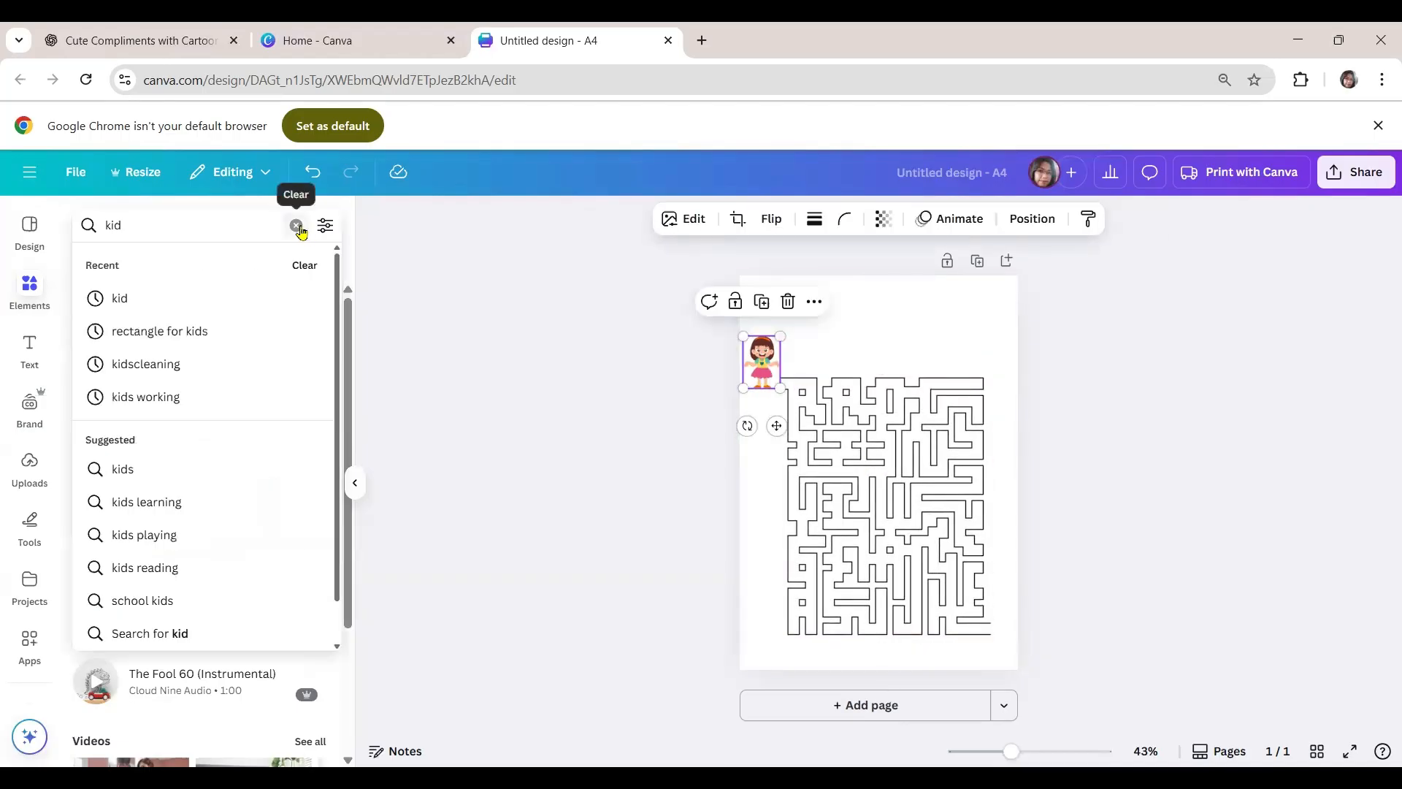
- Search the element graphics for "beach" and add the palm tree with umbrella and surfboards to the page
click(296, 226)
text(beach)
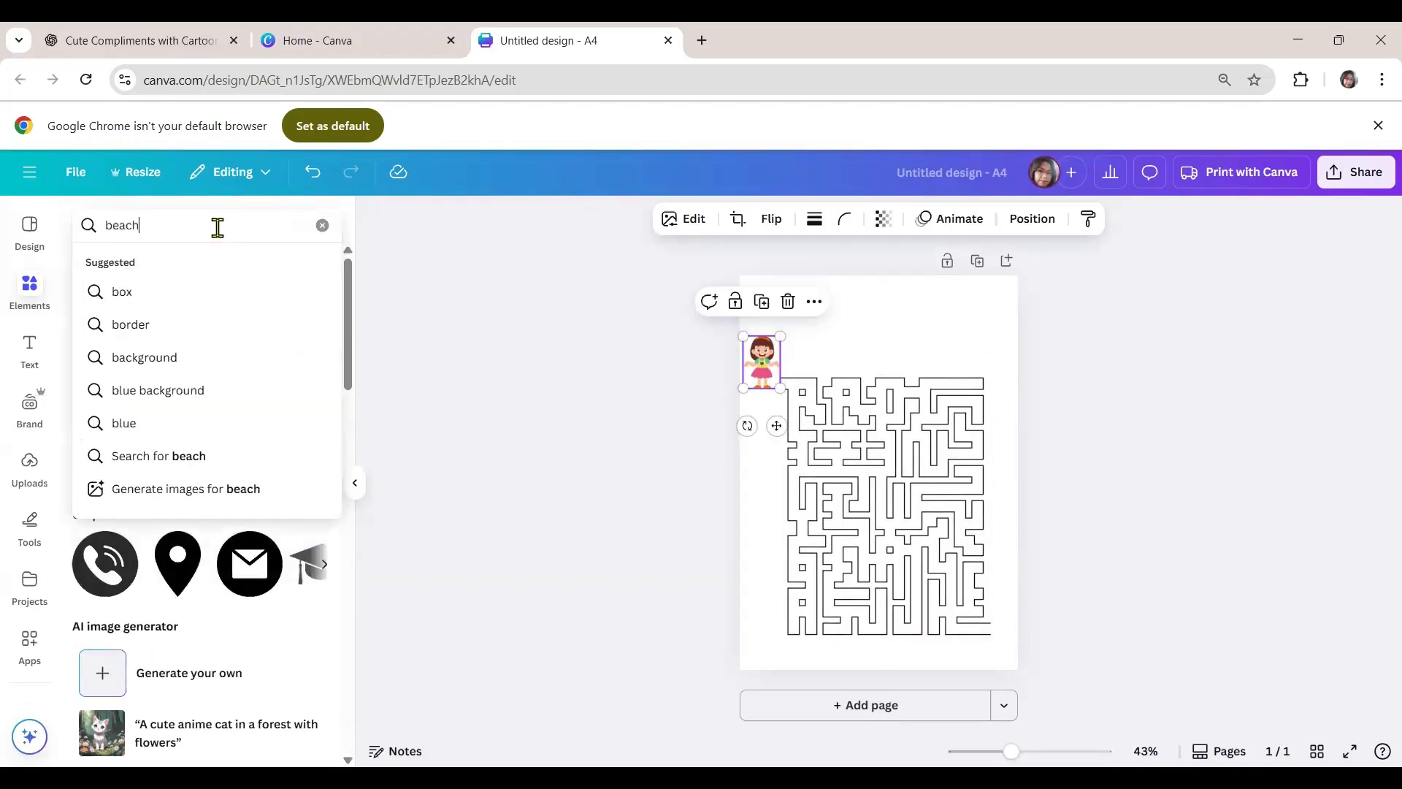
key(Return)
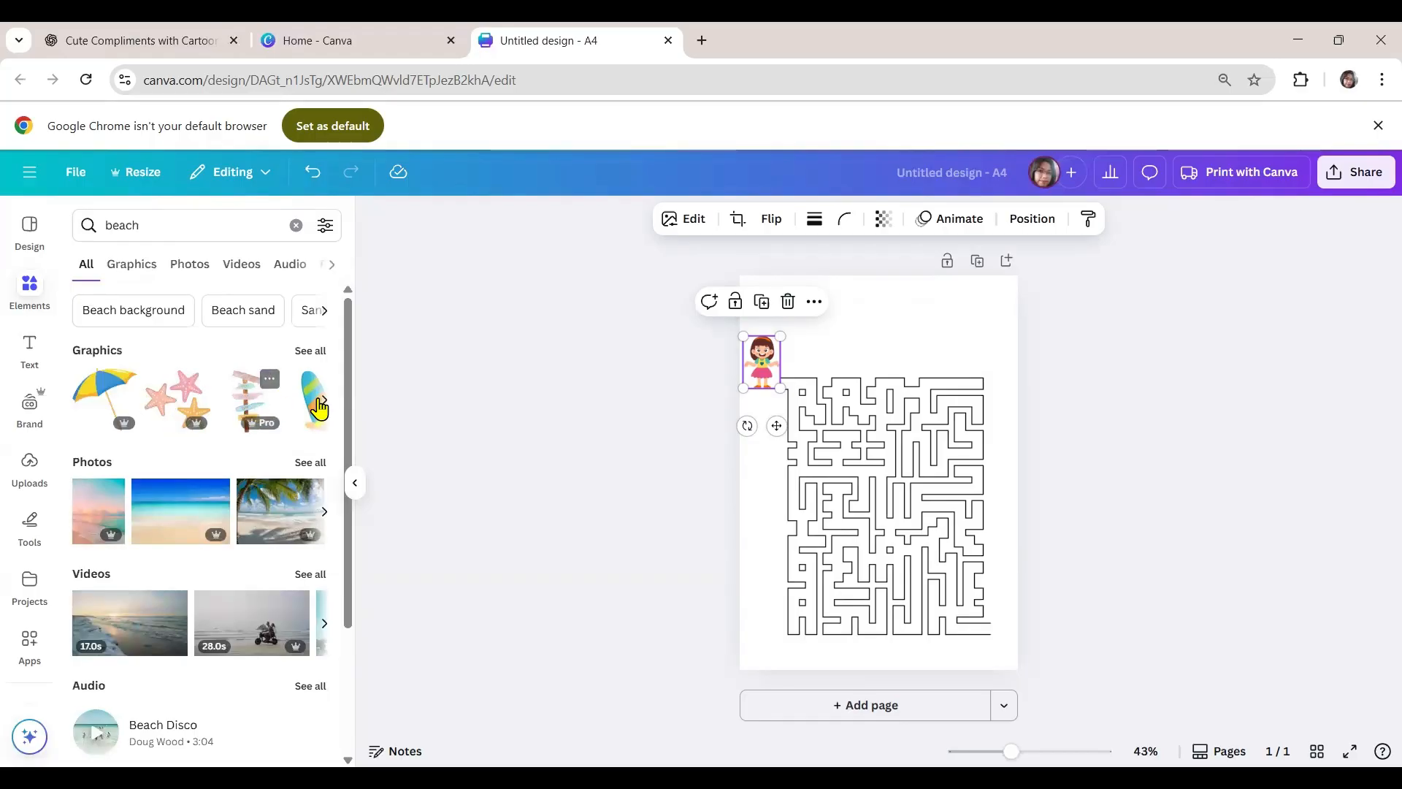
click(310, 351)
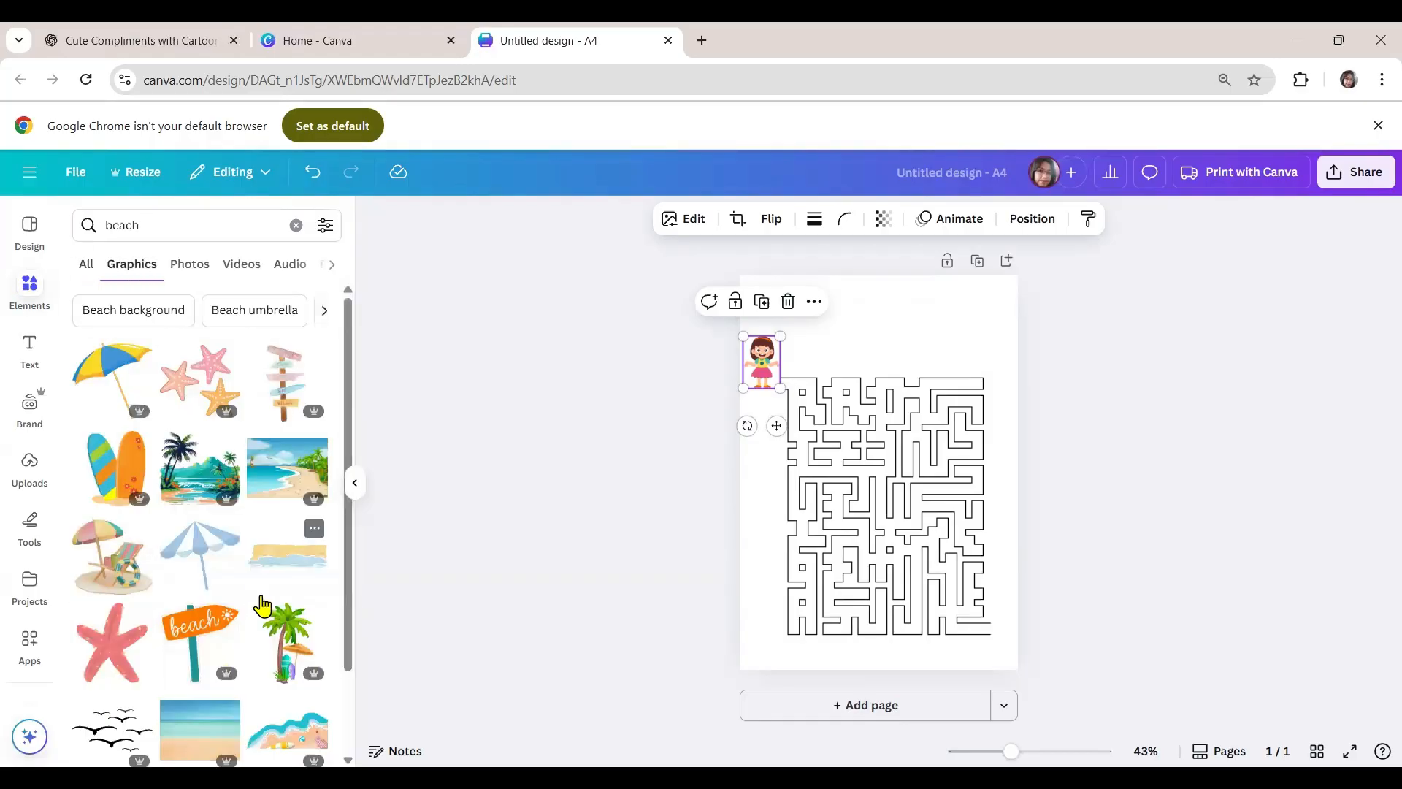
click(285, 671)
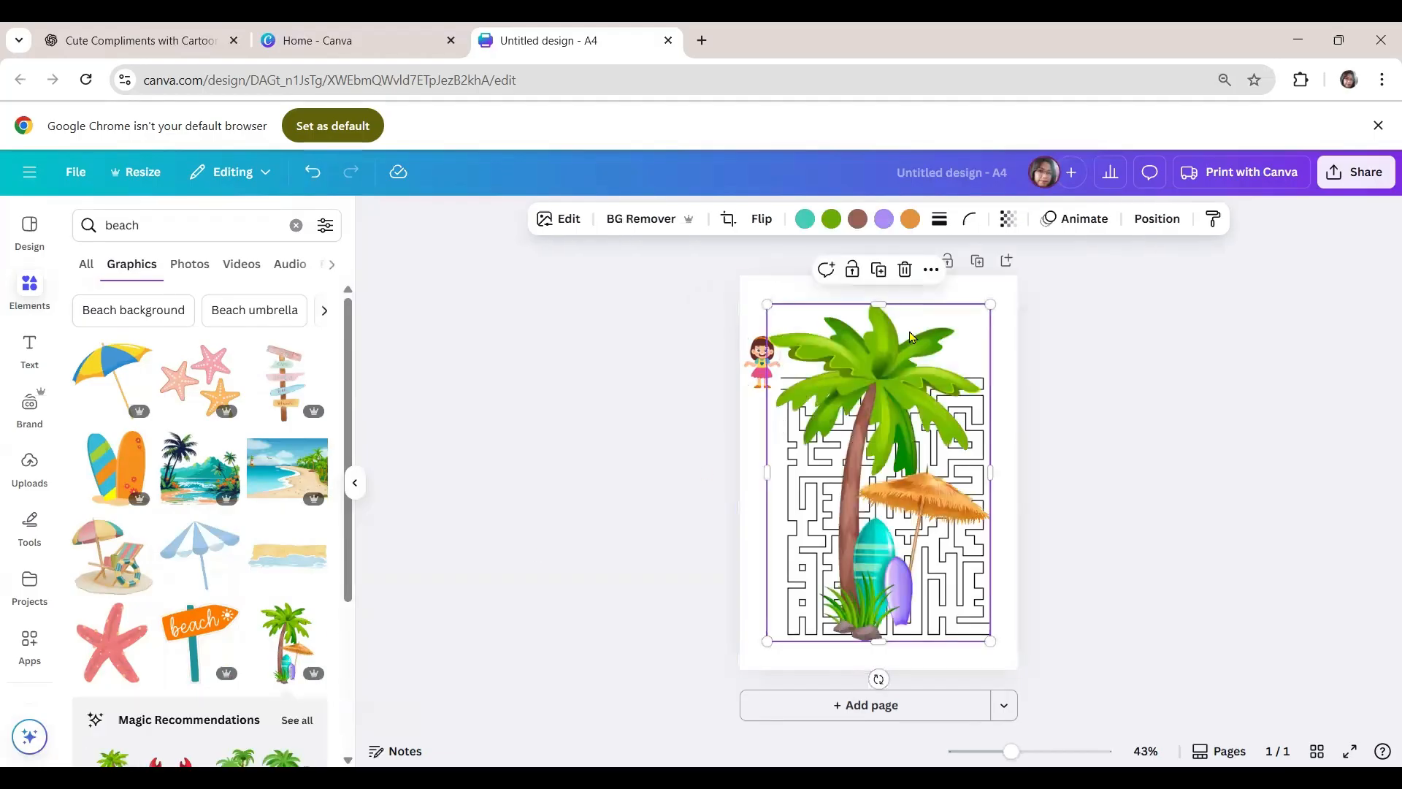
- Shrink the palm tree and place it at the maze's lower-right exit, fitting the maze between the girl and the tree
drag(991, 304, 800, 593)
drag(787, 621, 968, 612)
click(987, 633)
drag(927, 540, 929, 548)
drag(1004, 617, 997, 605)
click(1092, 581)
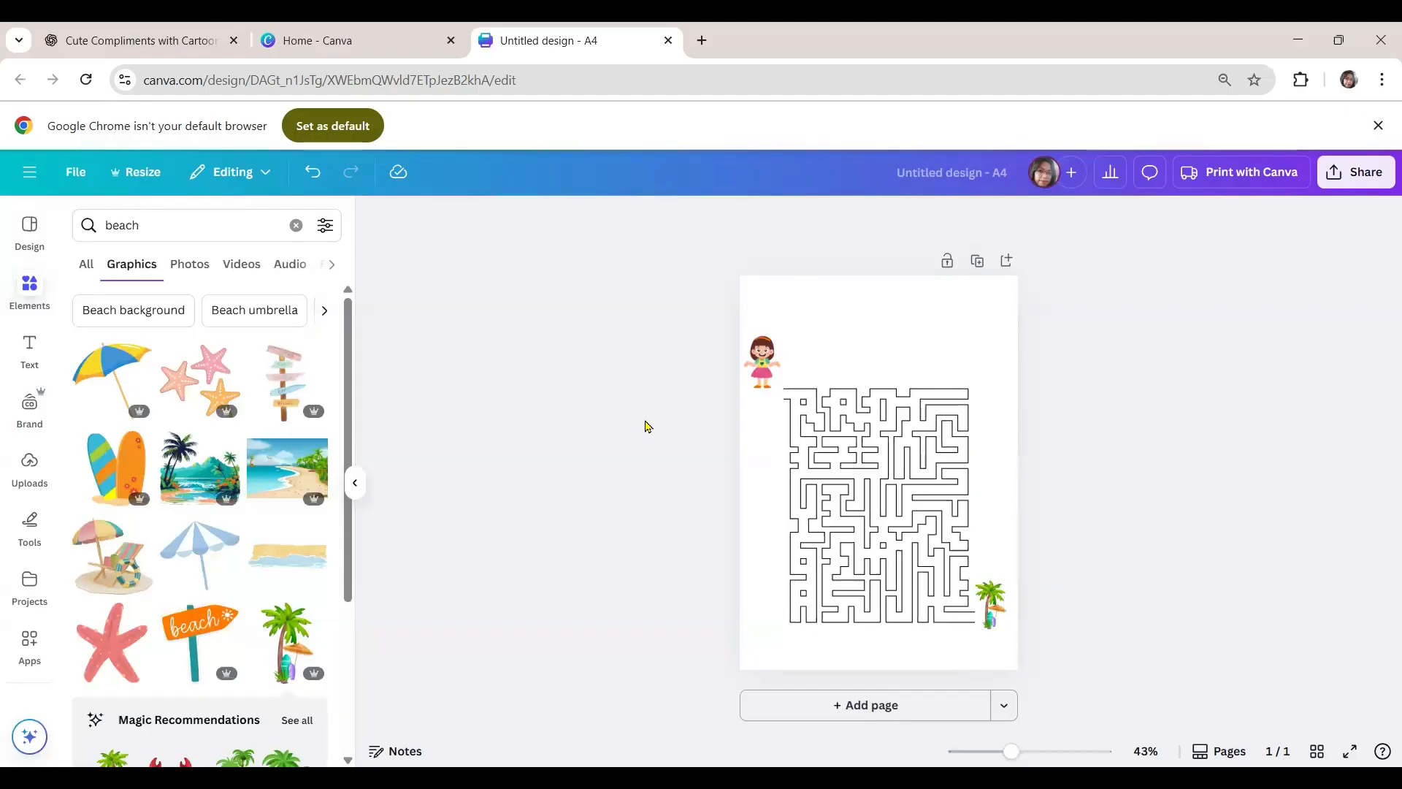
click(761, 354)
click(1079, 419)
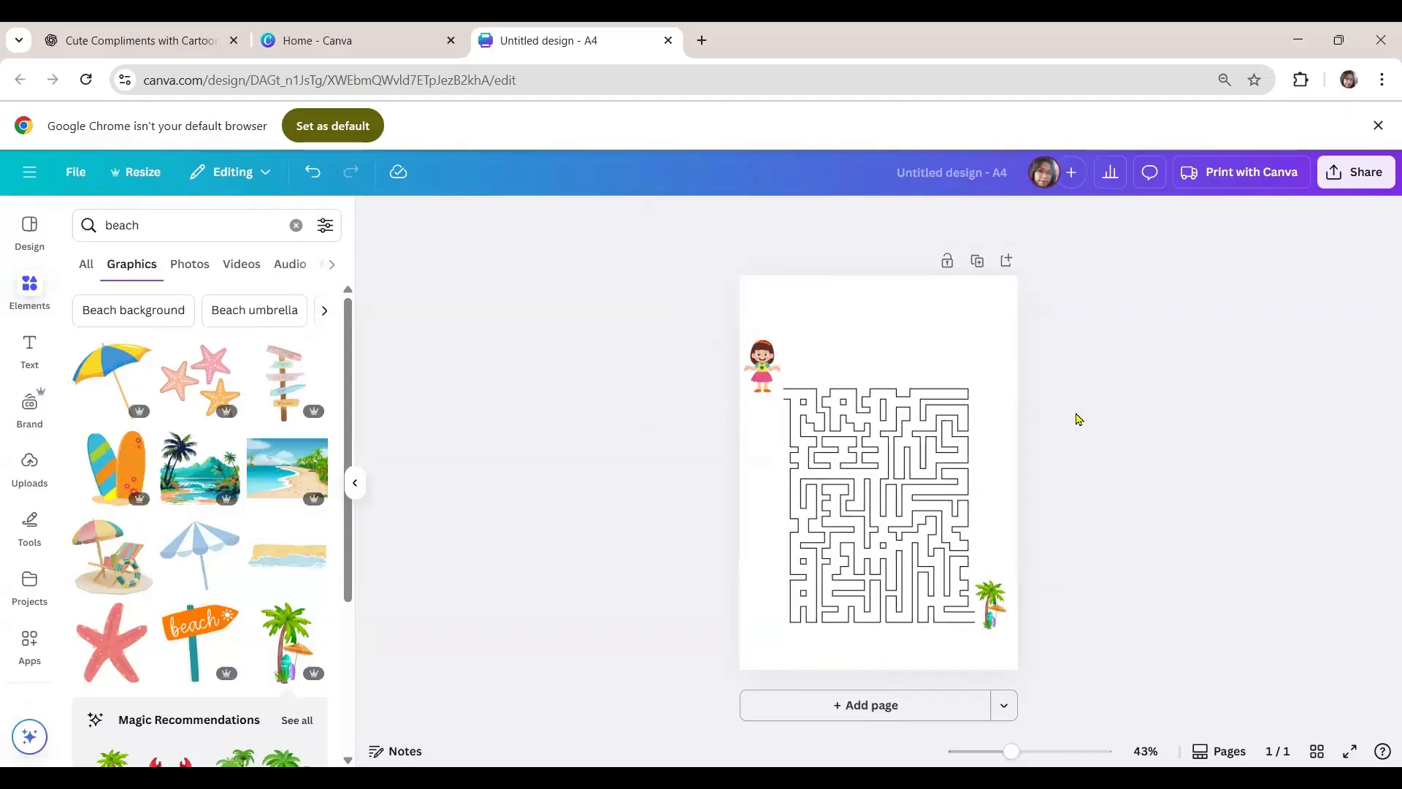
- Search the element graphics for "towel", add the pink towel and place it at small size in the maze's upper-left area
click(295, 225)
text(towel)
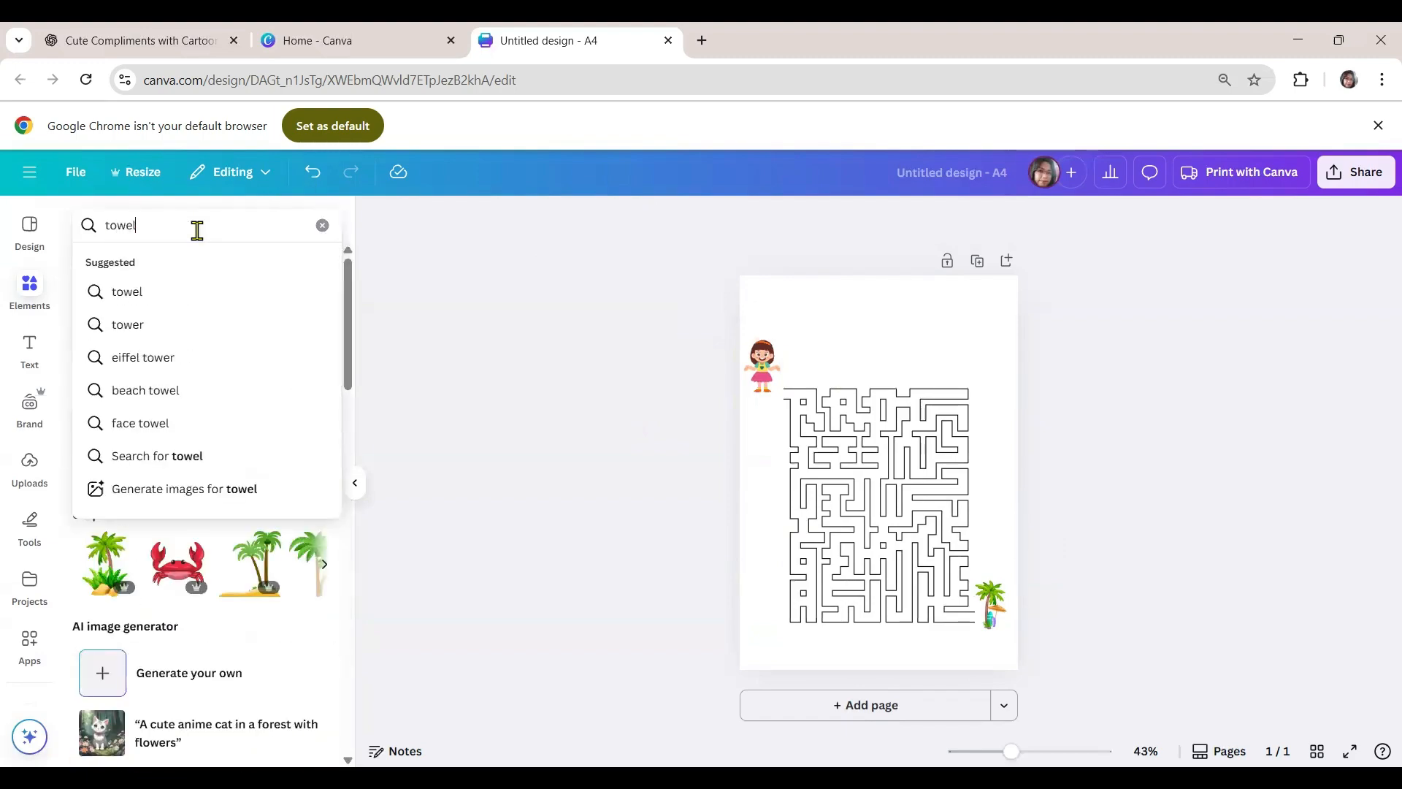
key(Return)
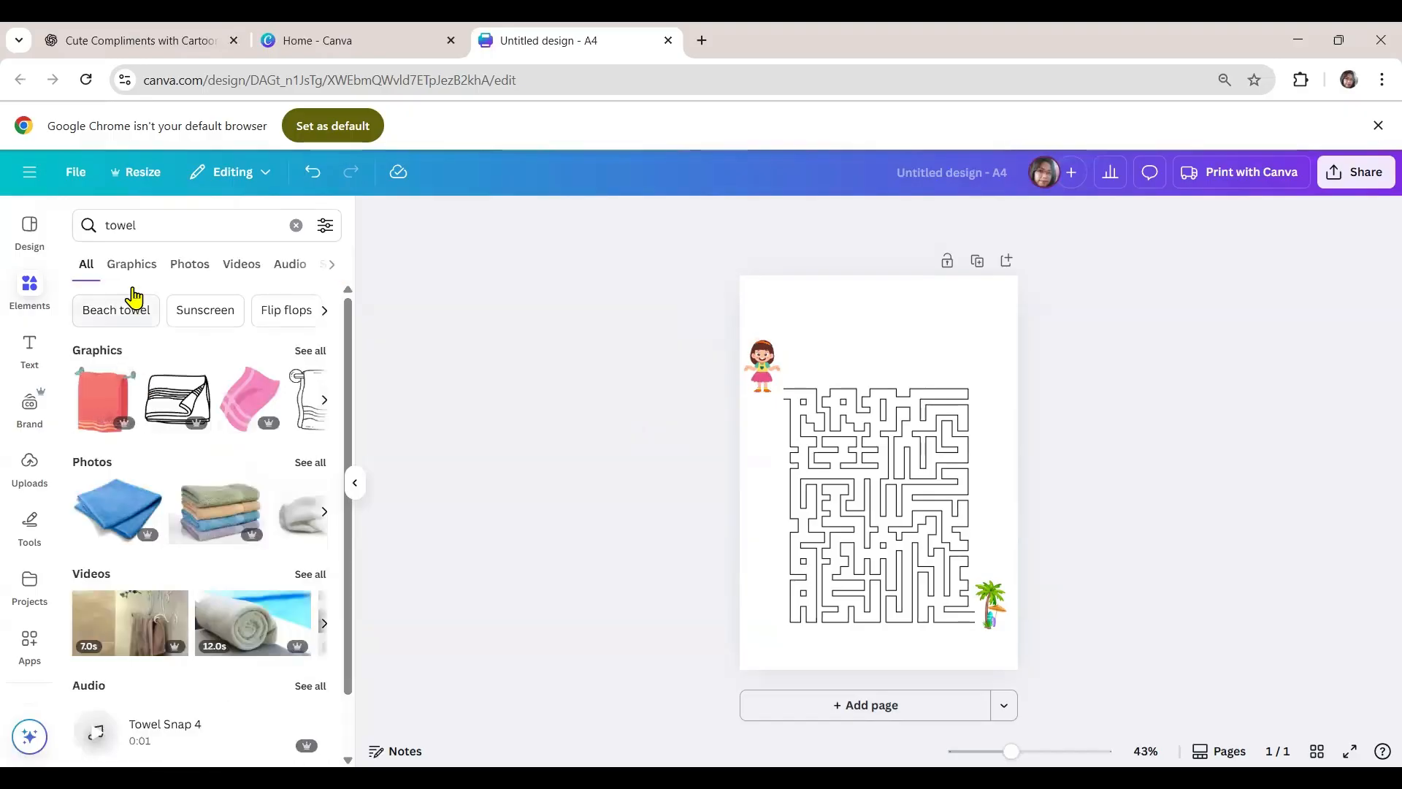
click(139, 267)
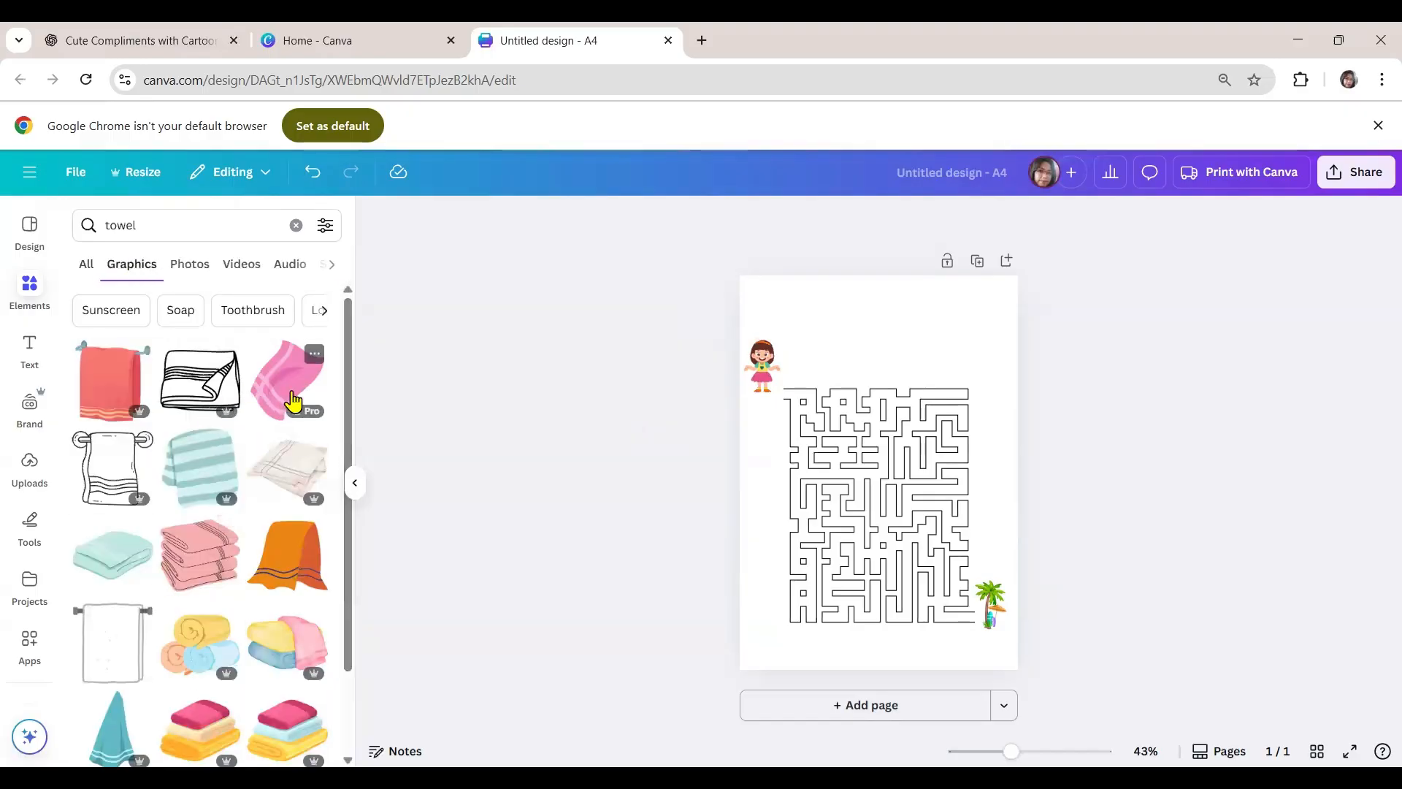
click(285, 395)
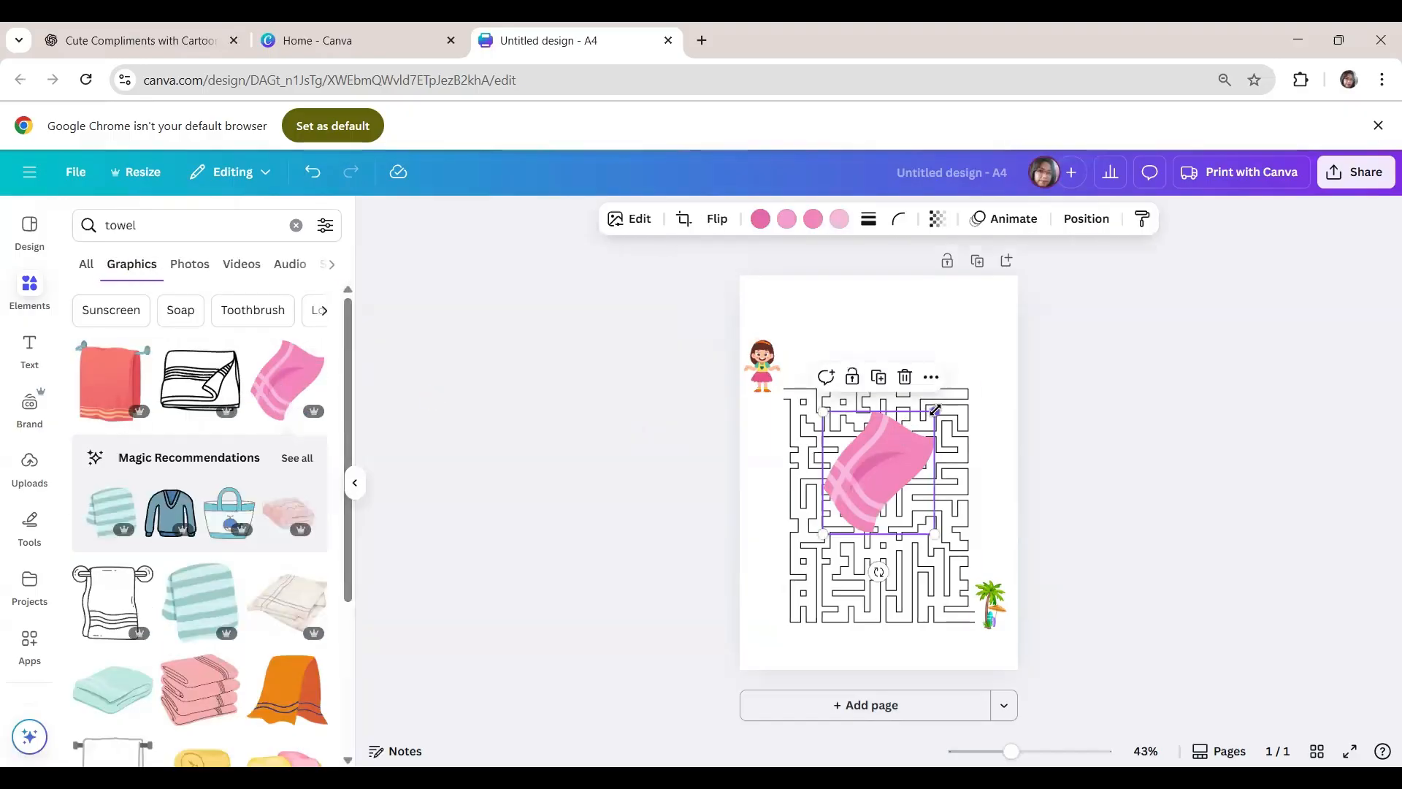
drag(941, 404, 848, 505)
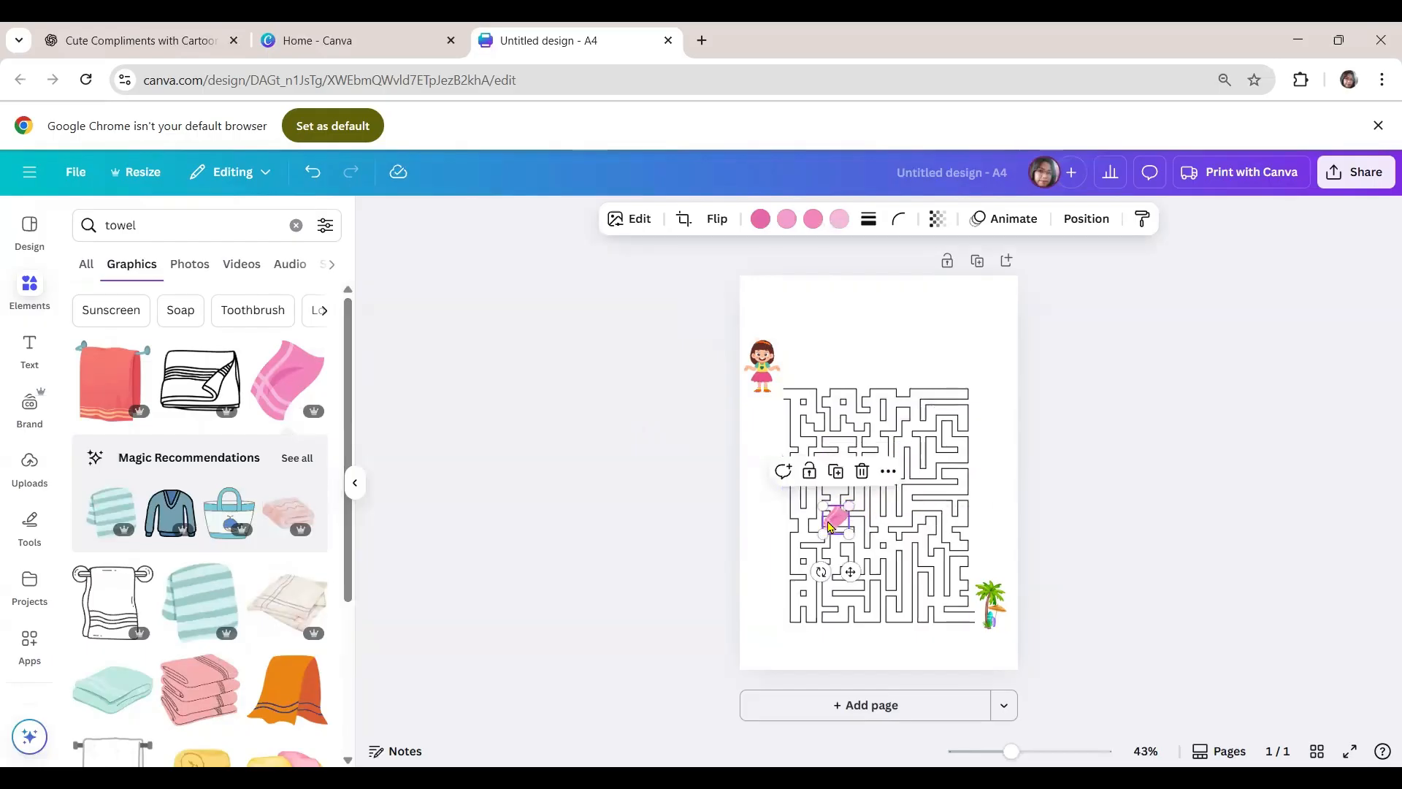
drag(835, 524, 827, 429)
- Search the elements for "sunscreen", add the blue sunscreen tube and place it at small size near the maze's centre
click(253, 228)
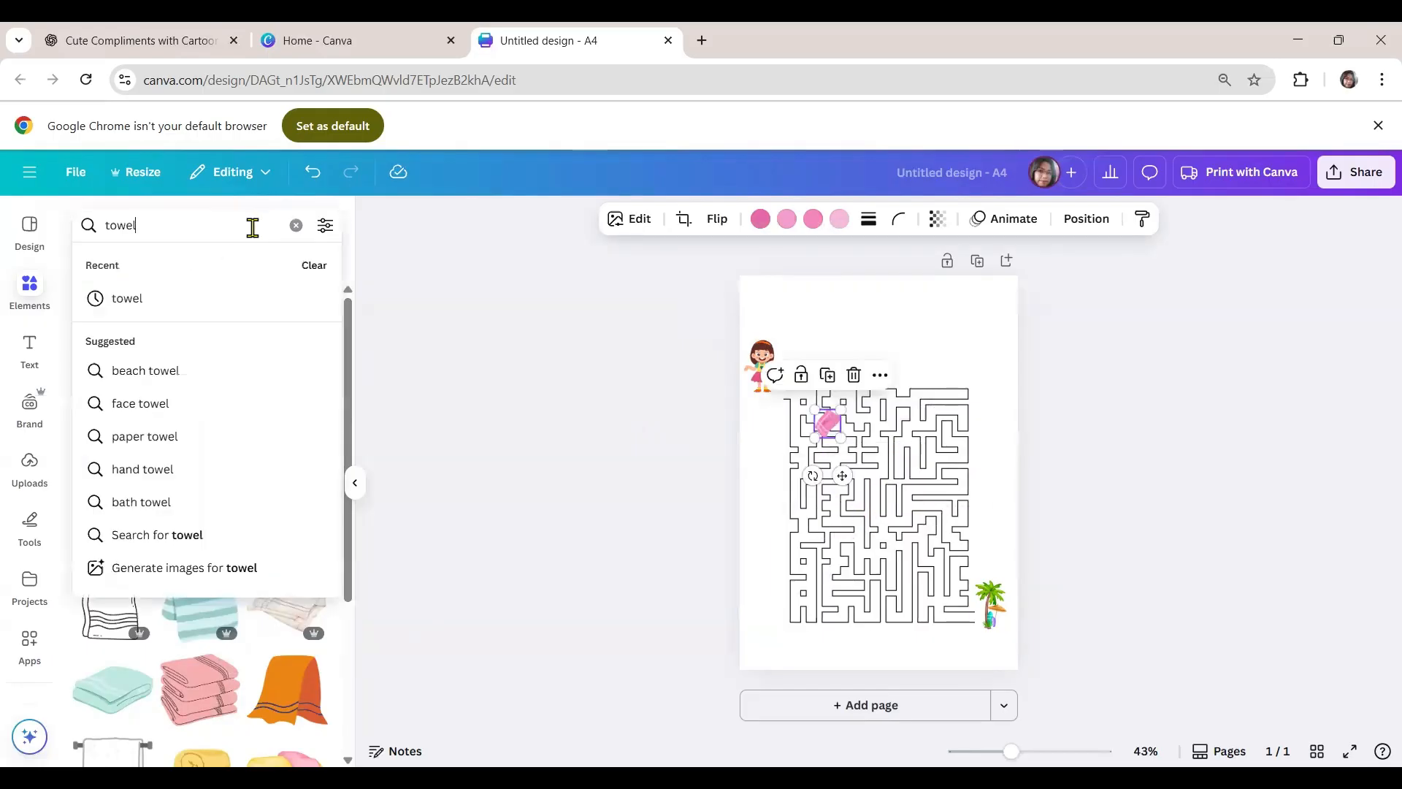
click(296, 225)
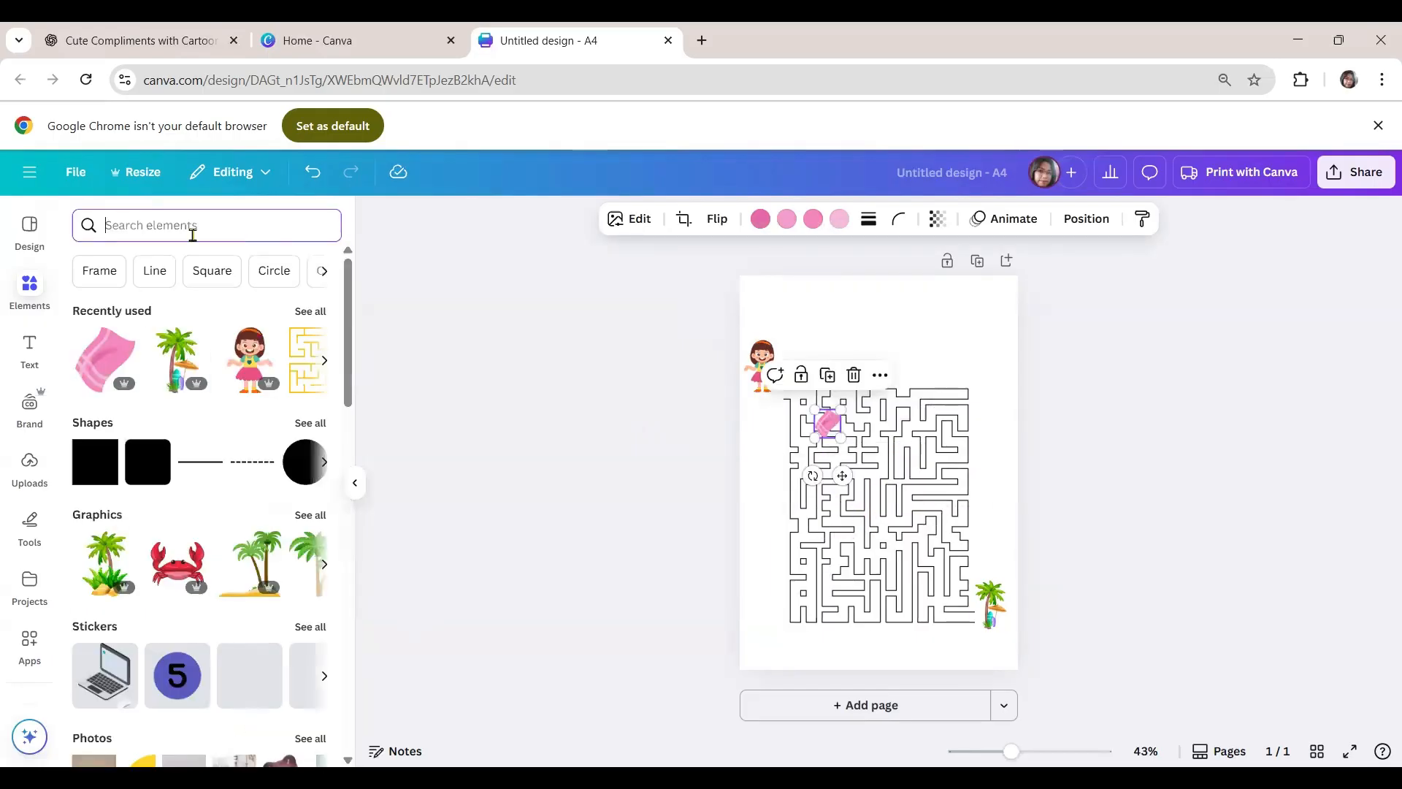
text(sunsc)
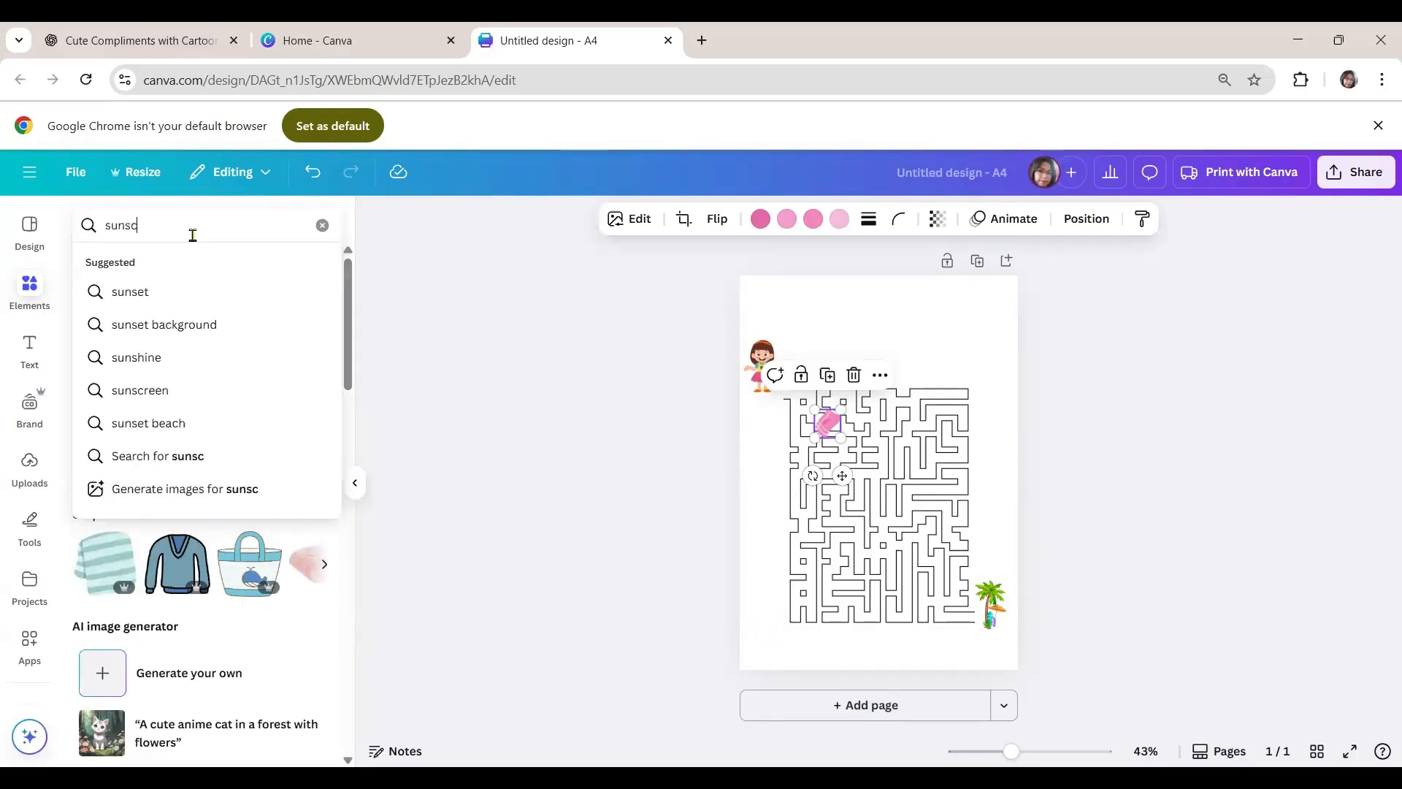
text(reen)
key(Return)
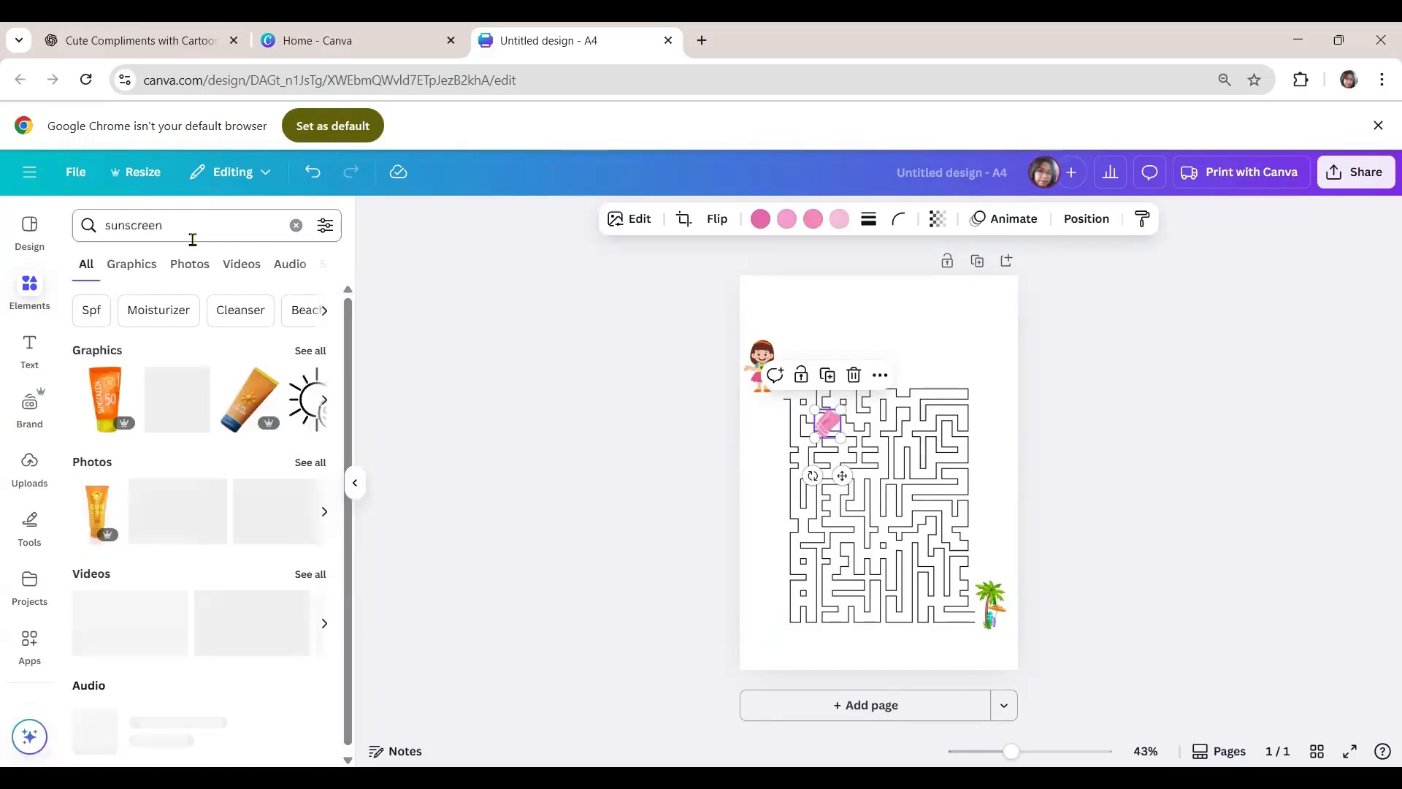
click(185, 395)
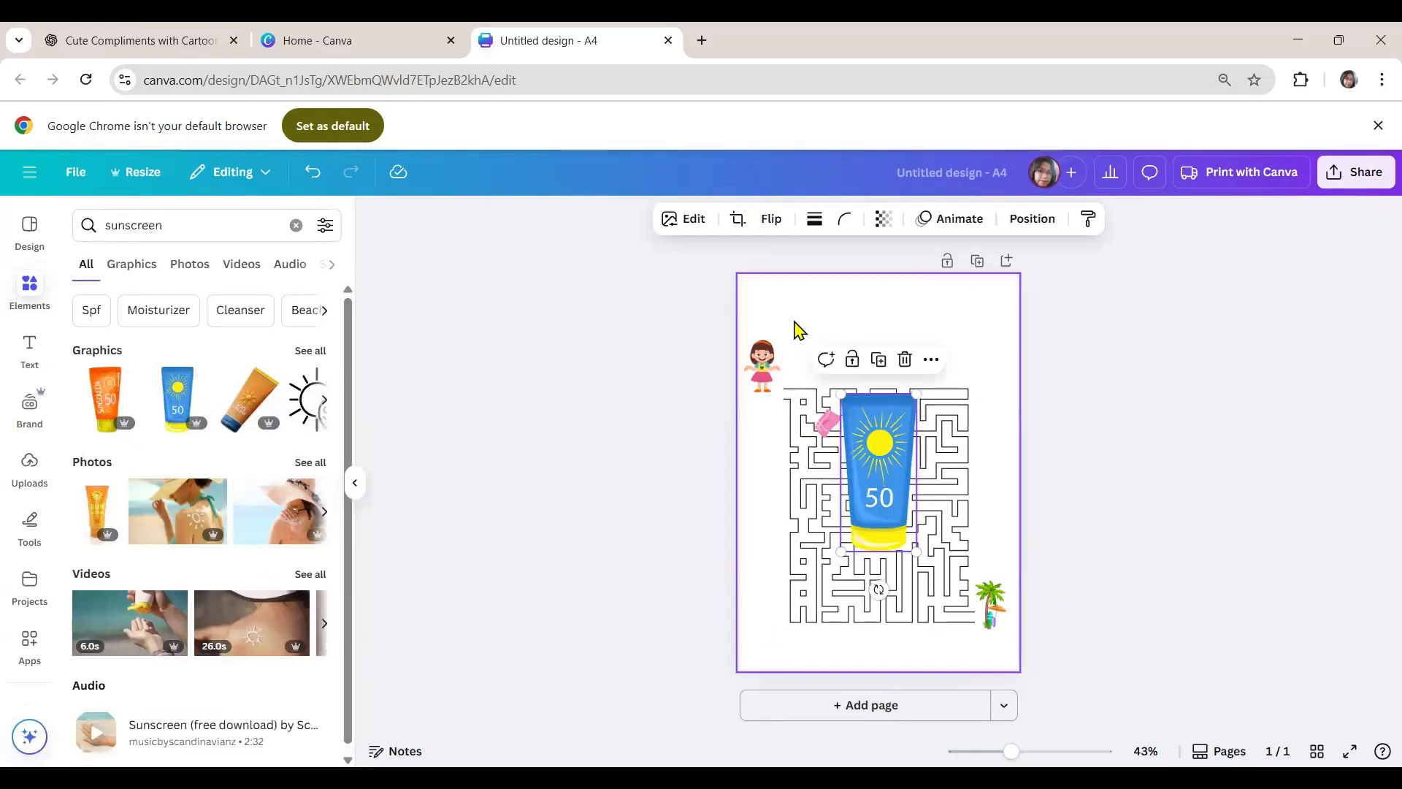
drag(839, 393, 891, 498)
drag(899, 525, 895, 490)
- Search the elements for "beach hat", add the tan hat with the pink ribbon and place it small in the maze's lower-right area
click(296, 225)
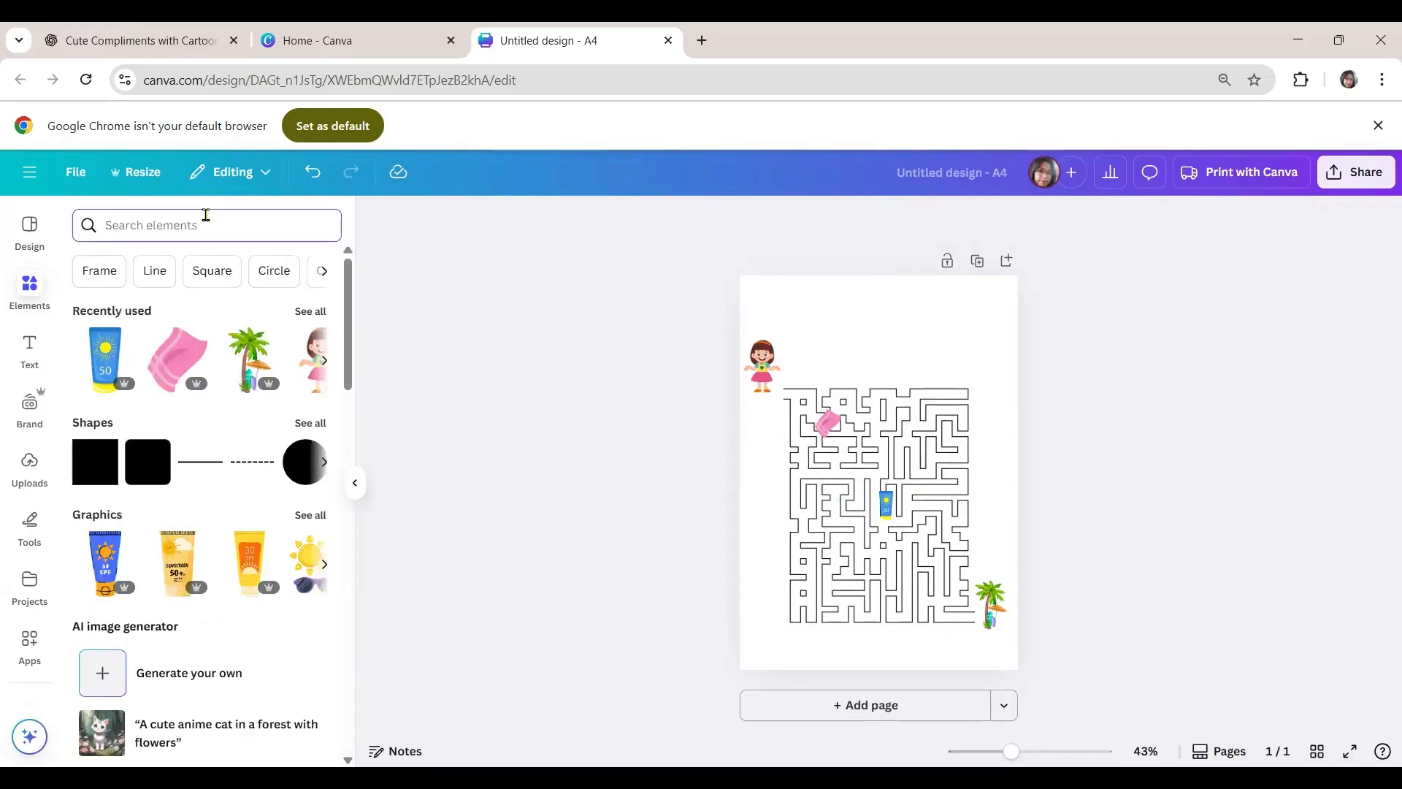
text(beach hat)
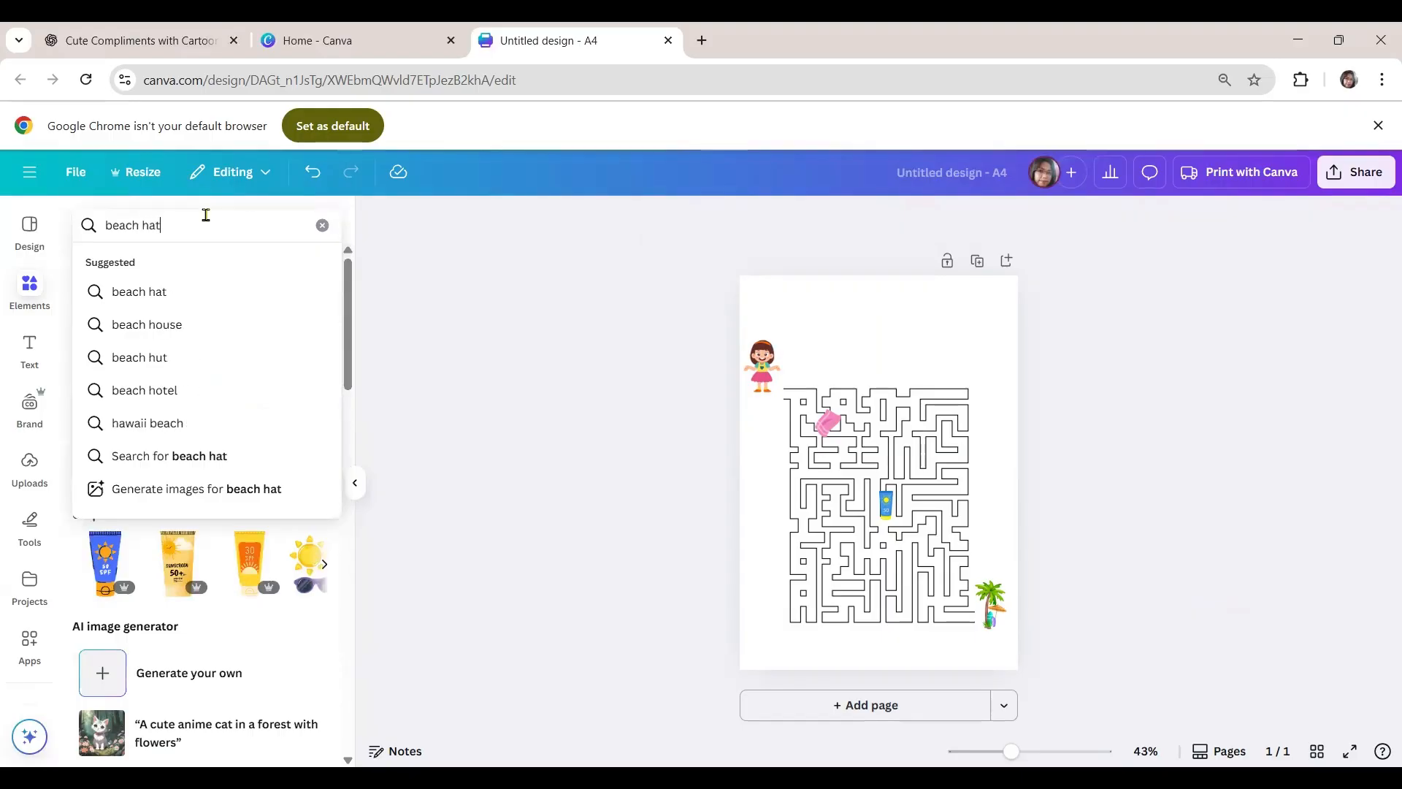
key(Return)
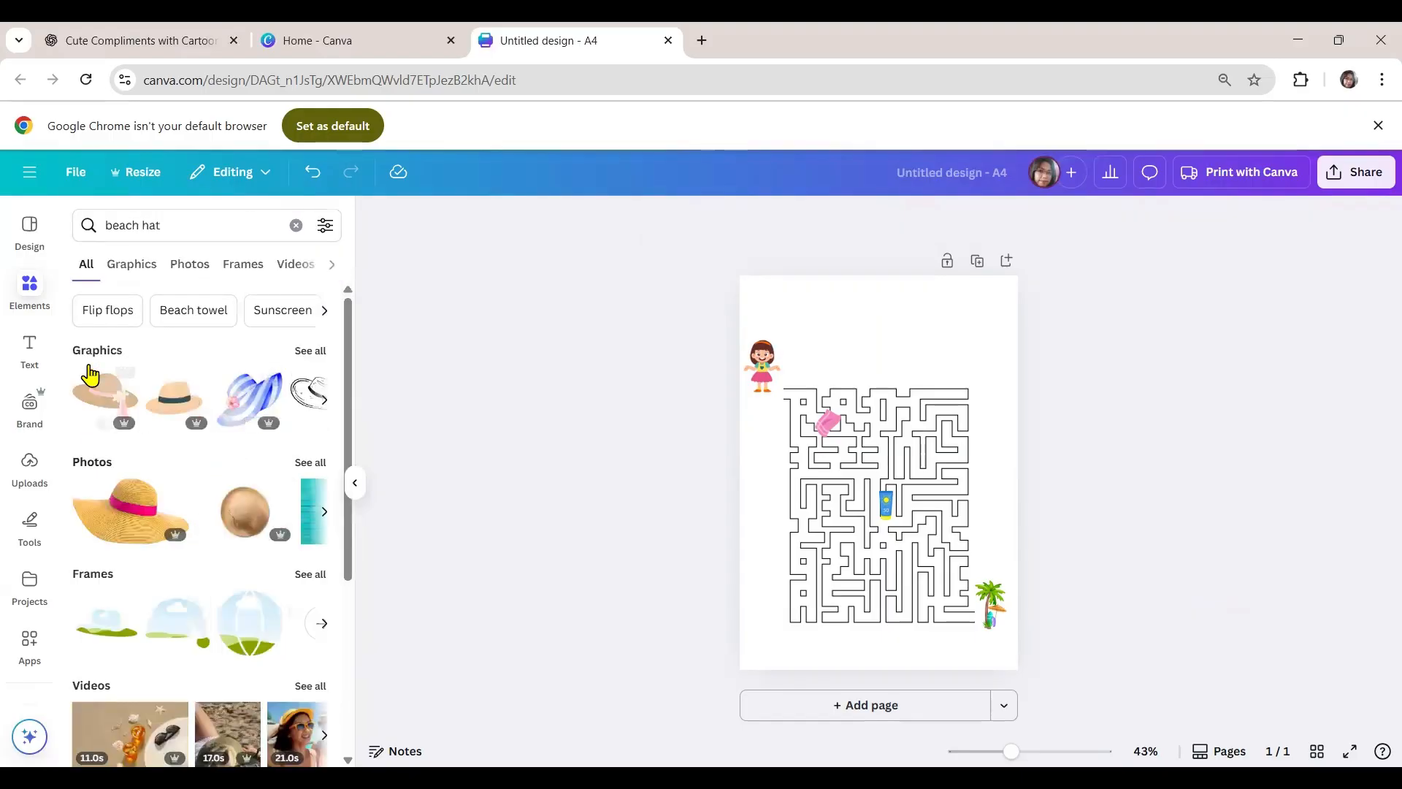
click(103, 393)
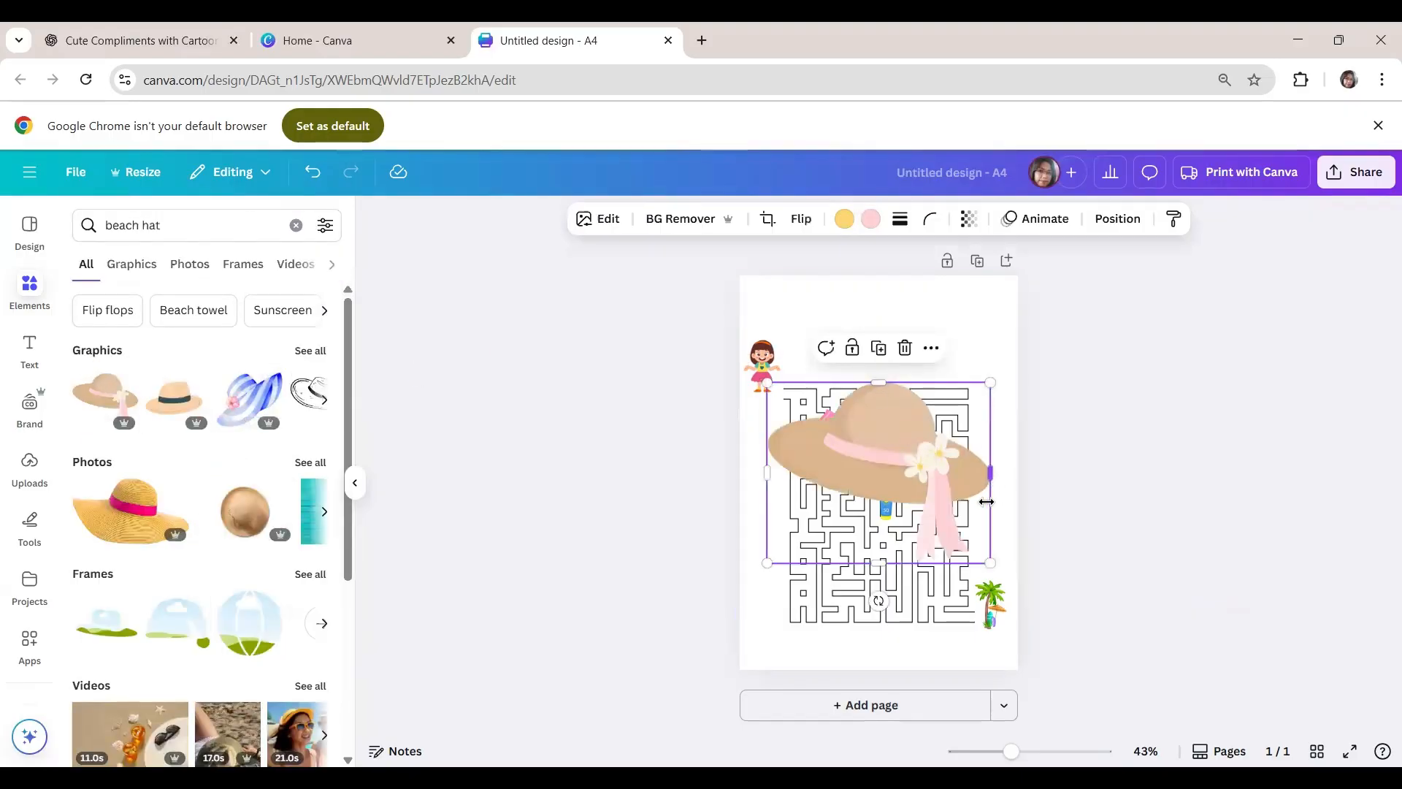
drag(988, 562, 853, 447)
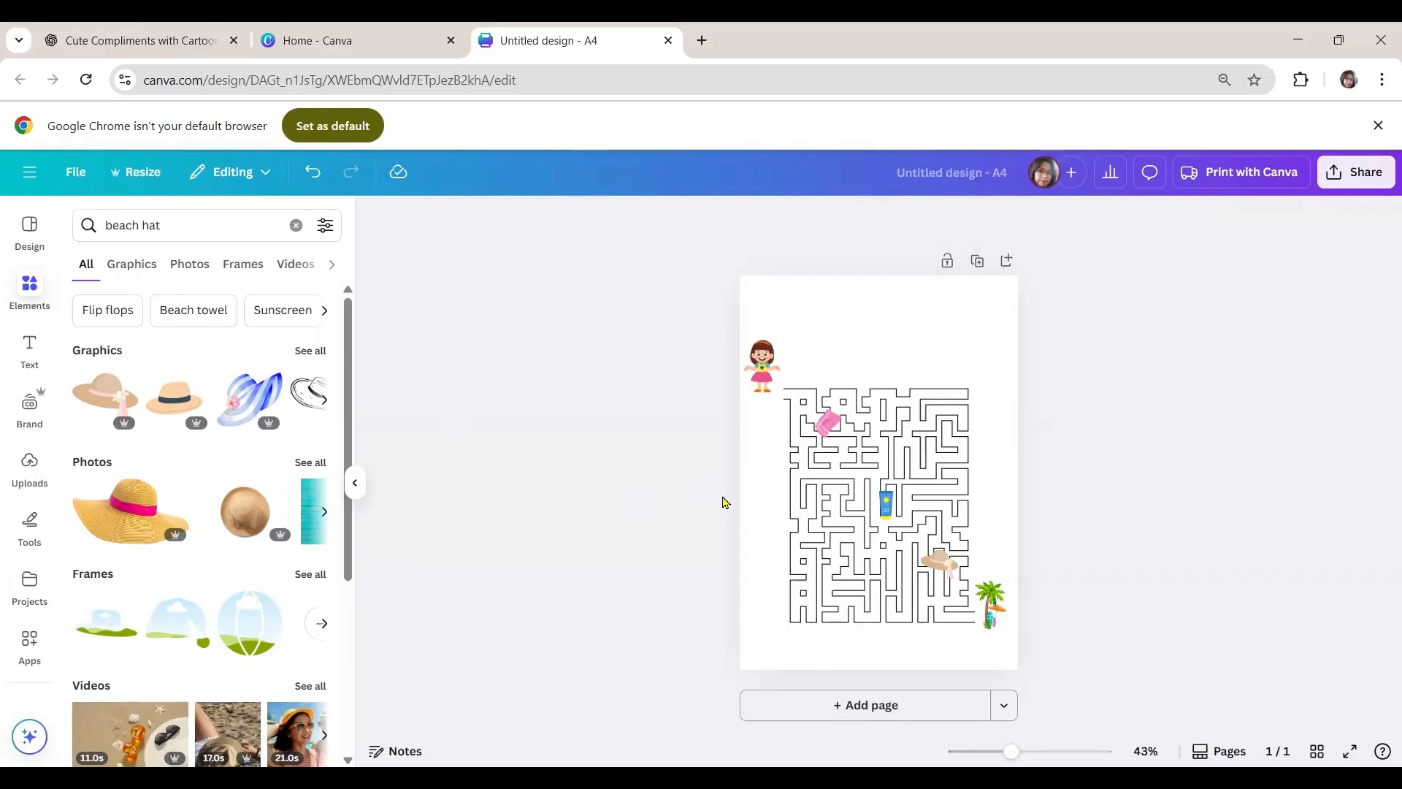
- Add a text box to the page and move it above the maze
click(29, 347)
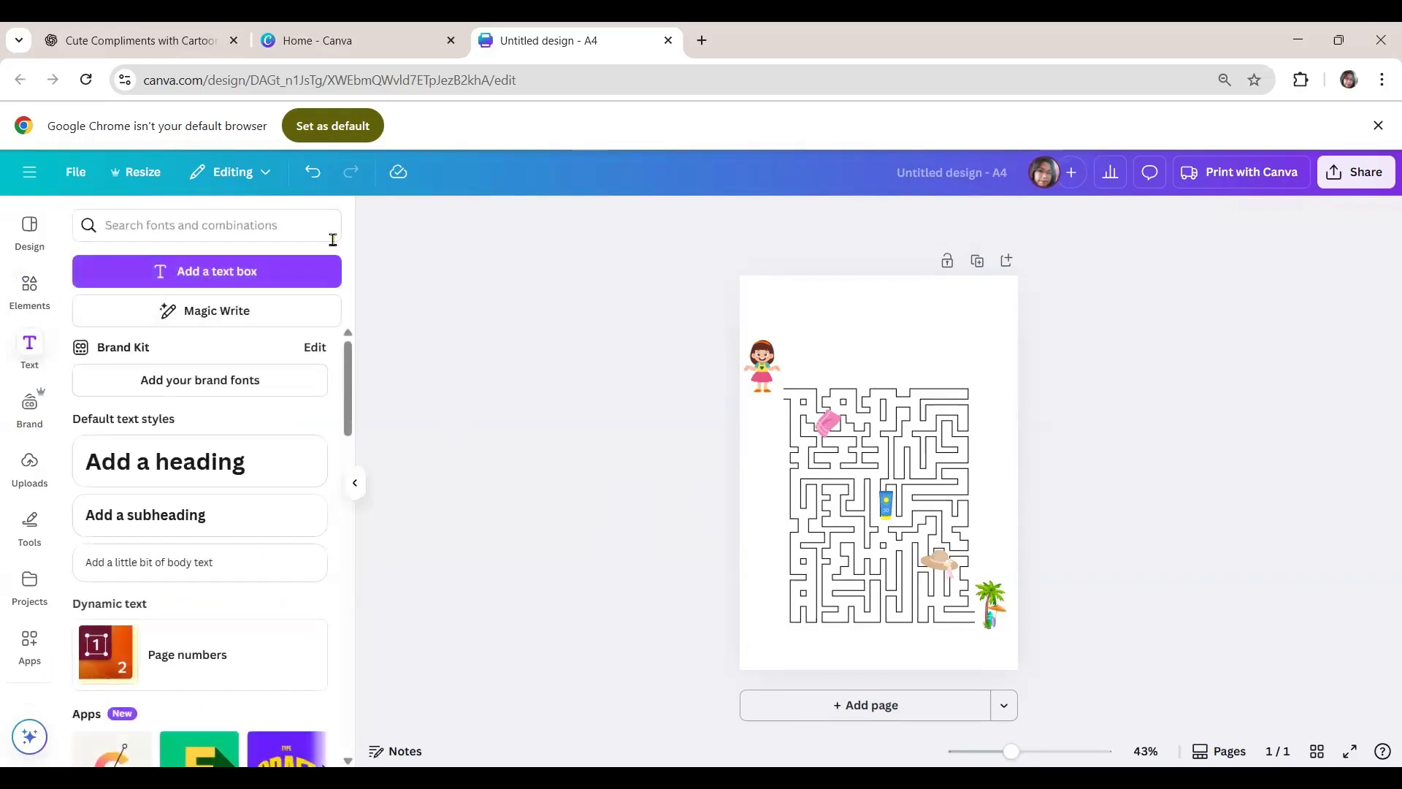
click(219, 271)
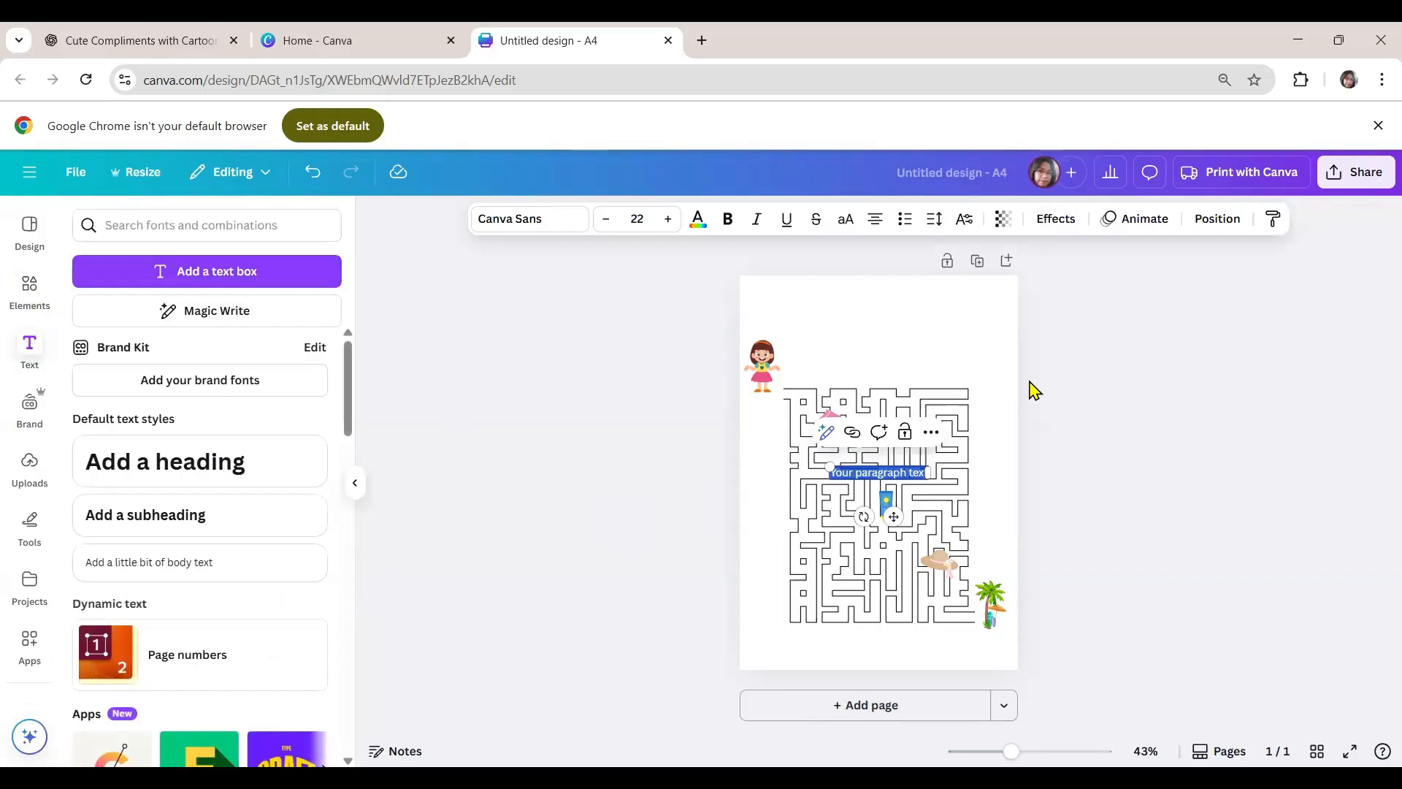
click(889, 477)
drag(897, 510, 880, 386)
- Enter the instruction that the girl's family is going to the beach, ending with "Help her collect the items going there."
text(Lennie)
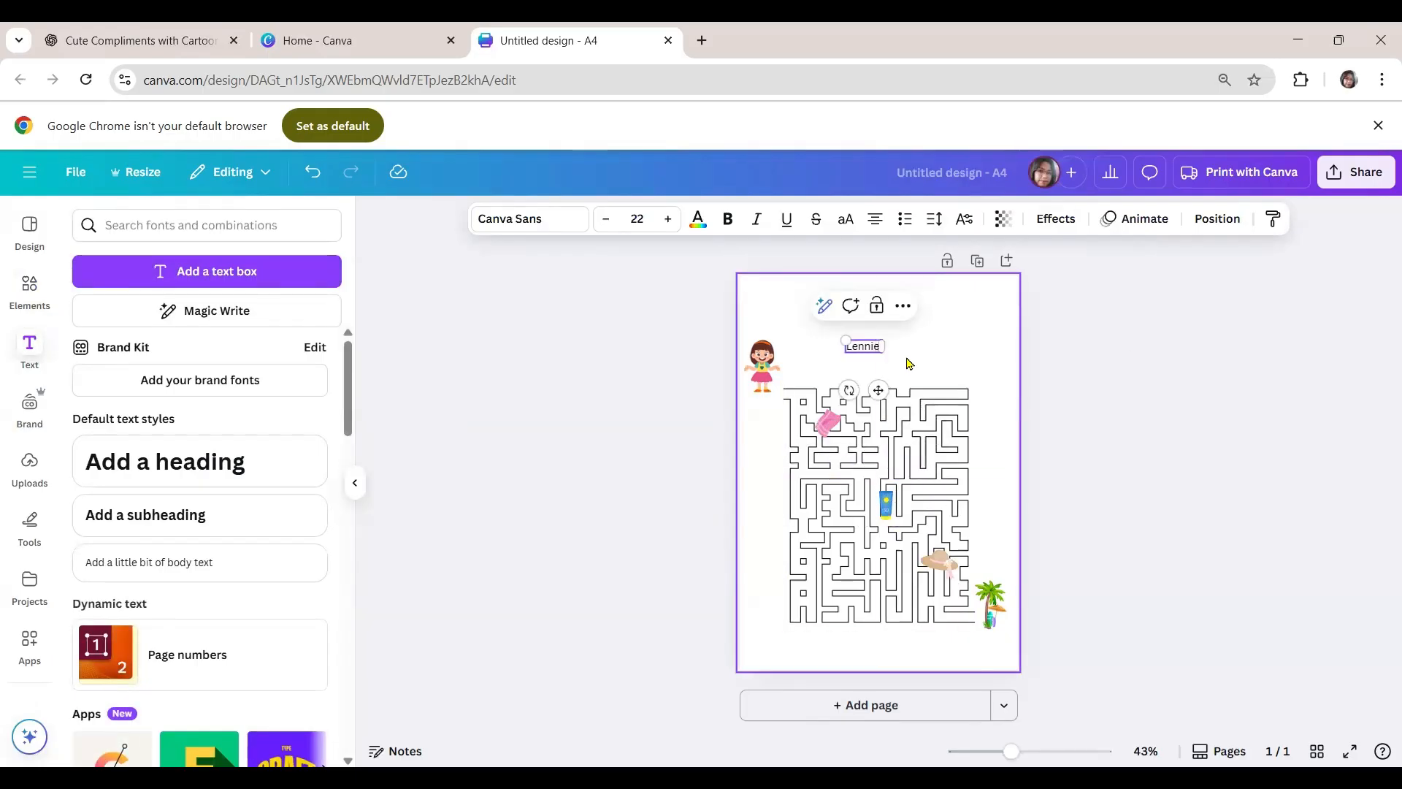
text('s family)
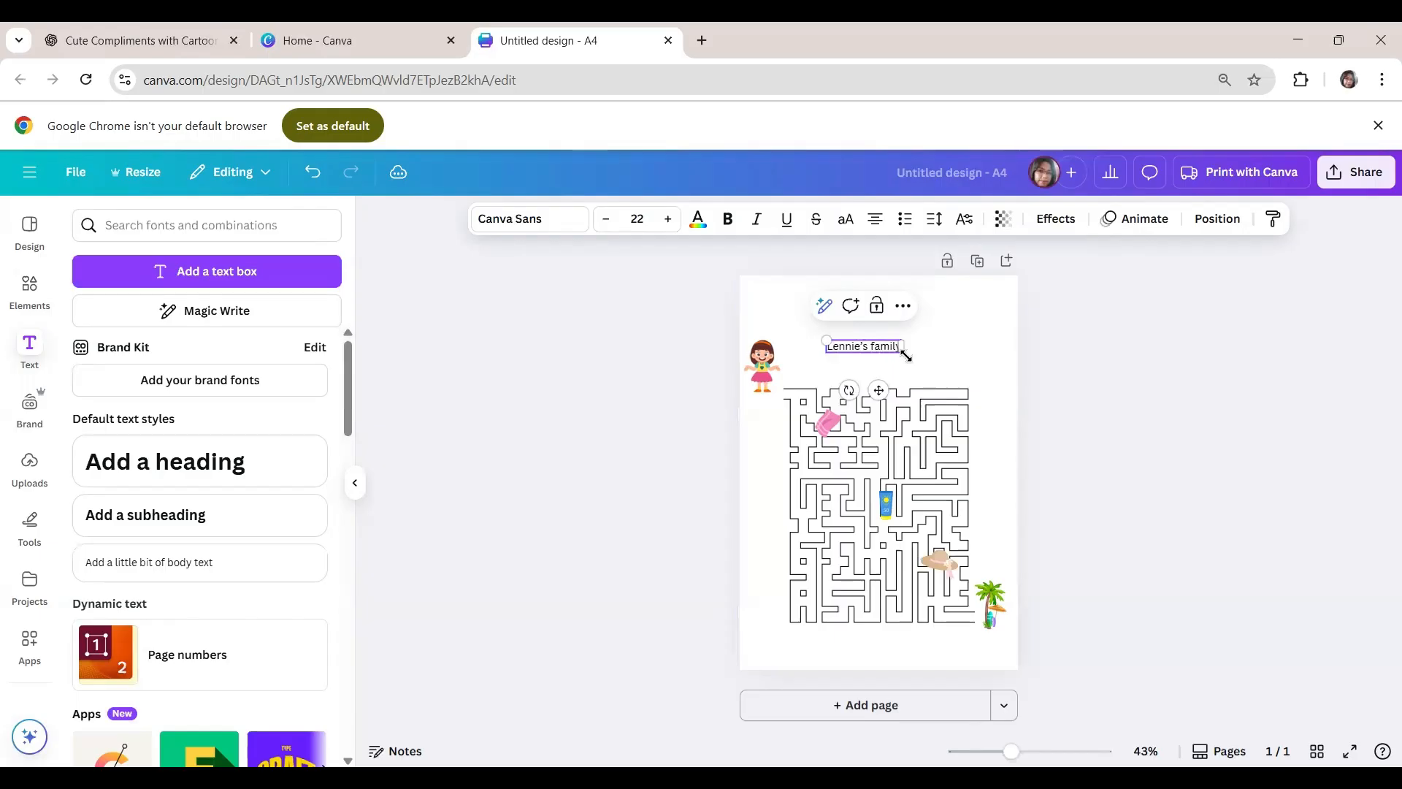
text( is go)
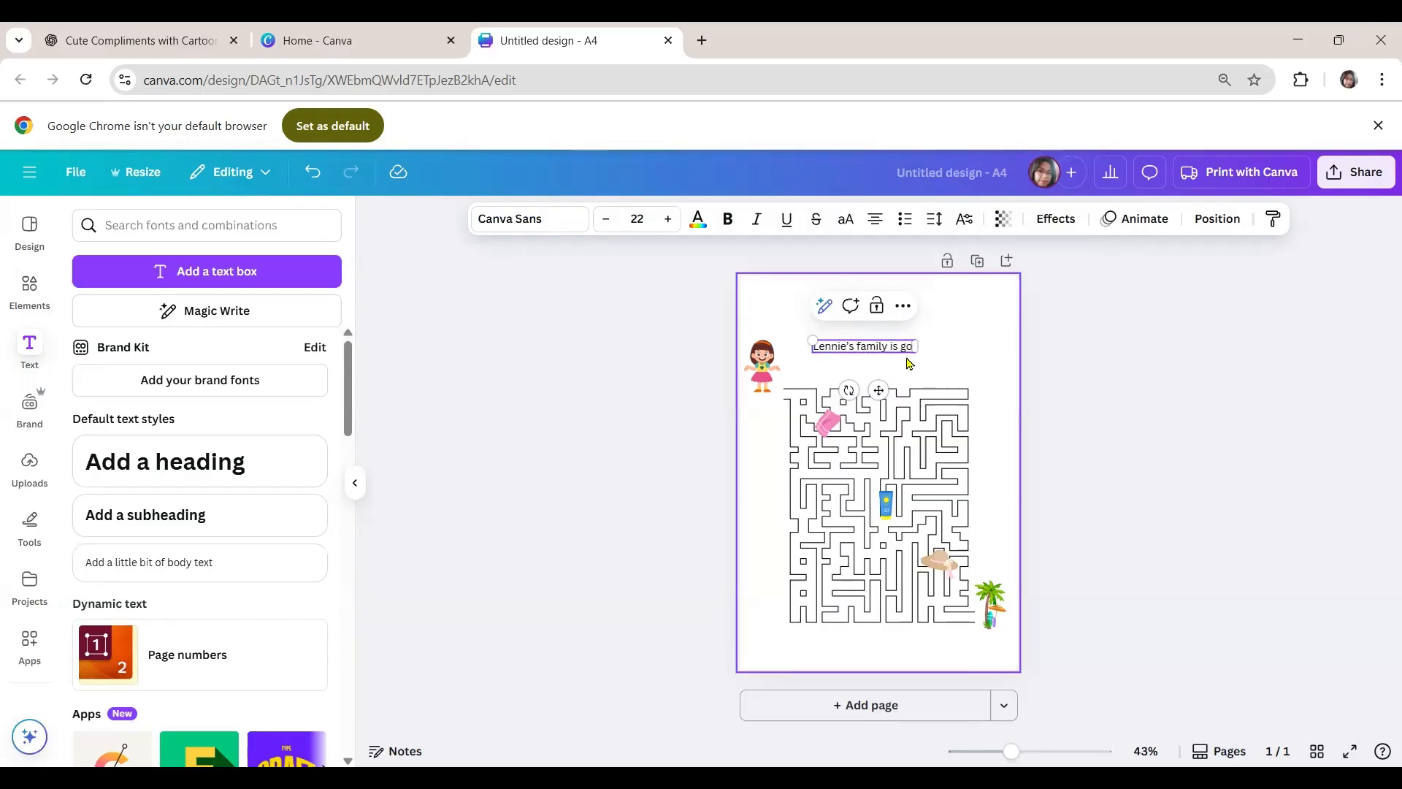
text(ing to the)
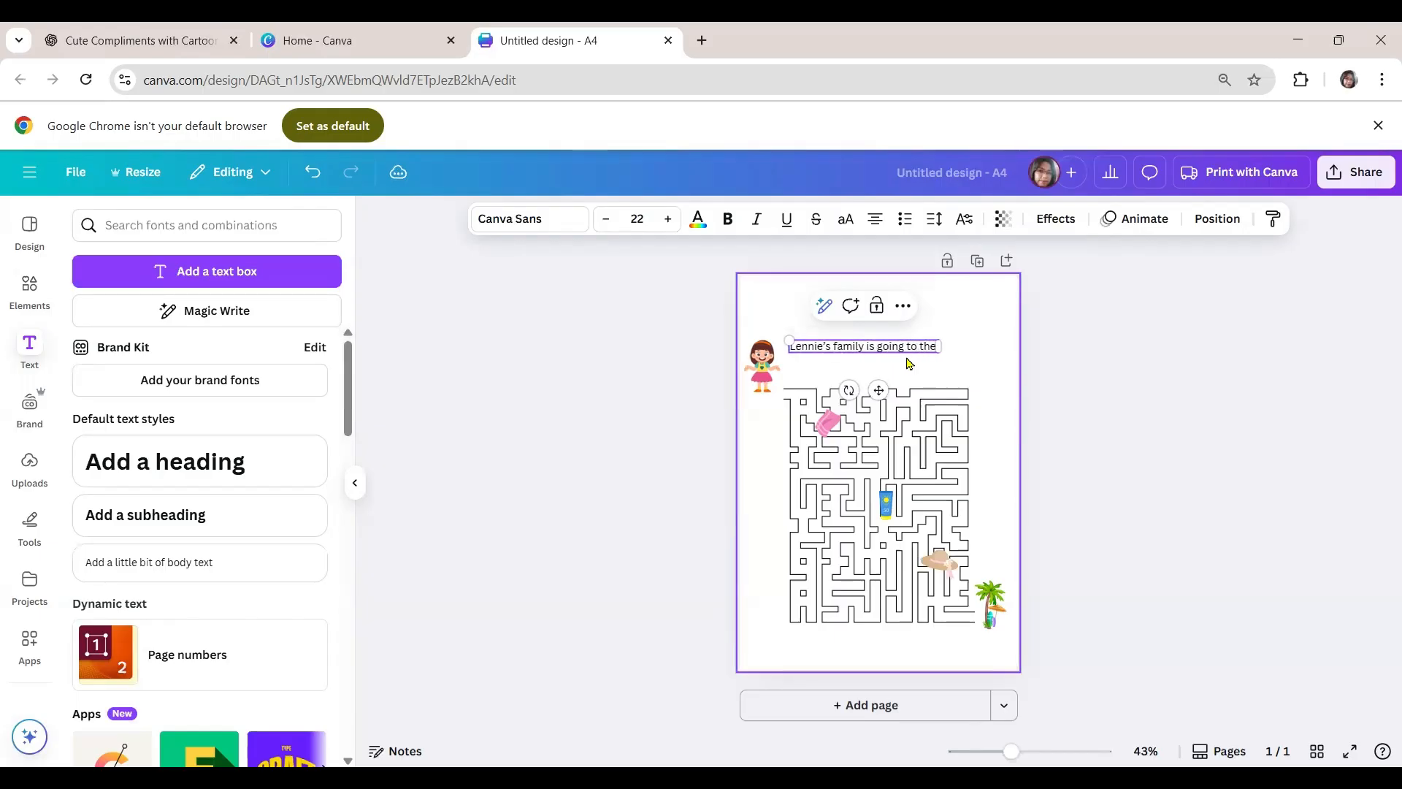
text( beach)
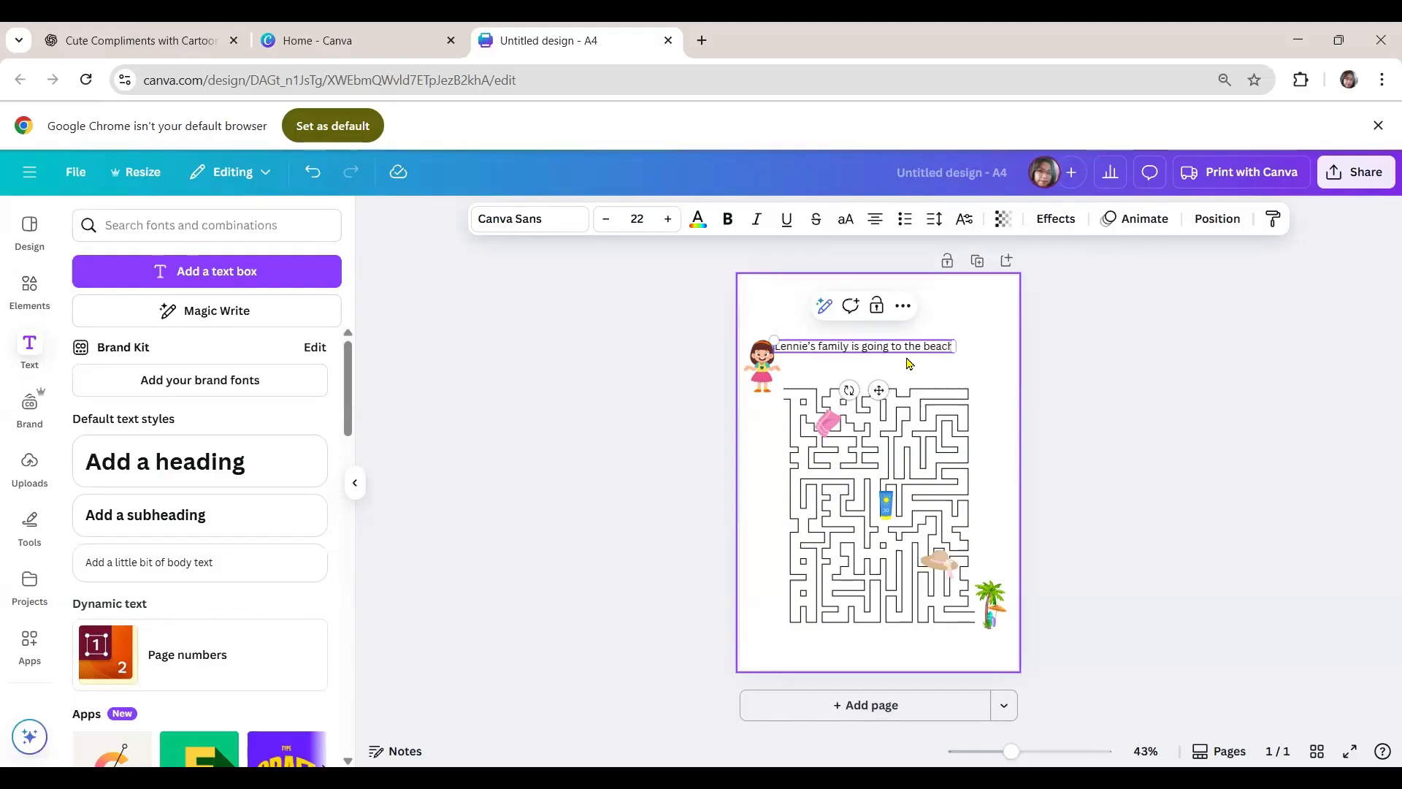
text(. Help)
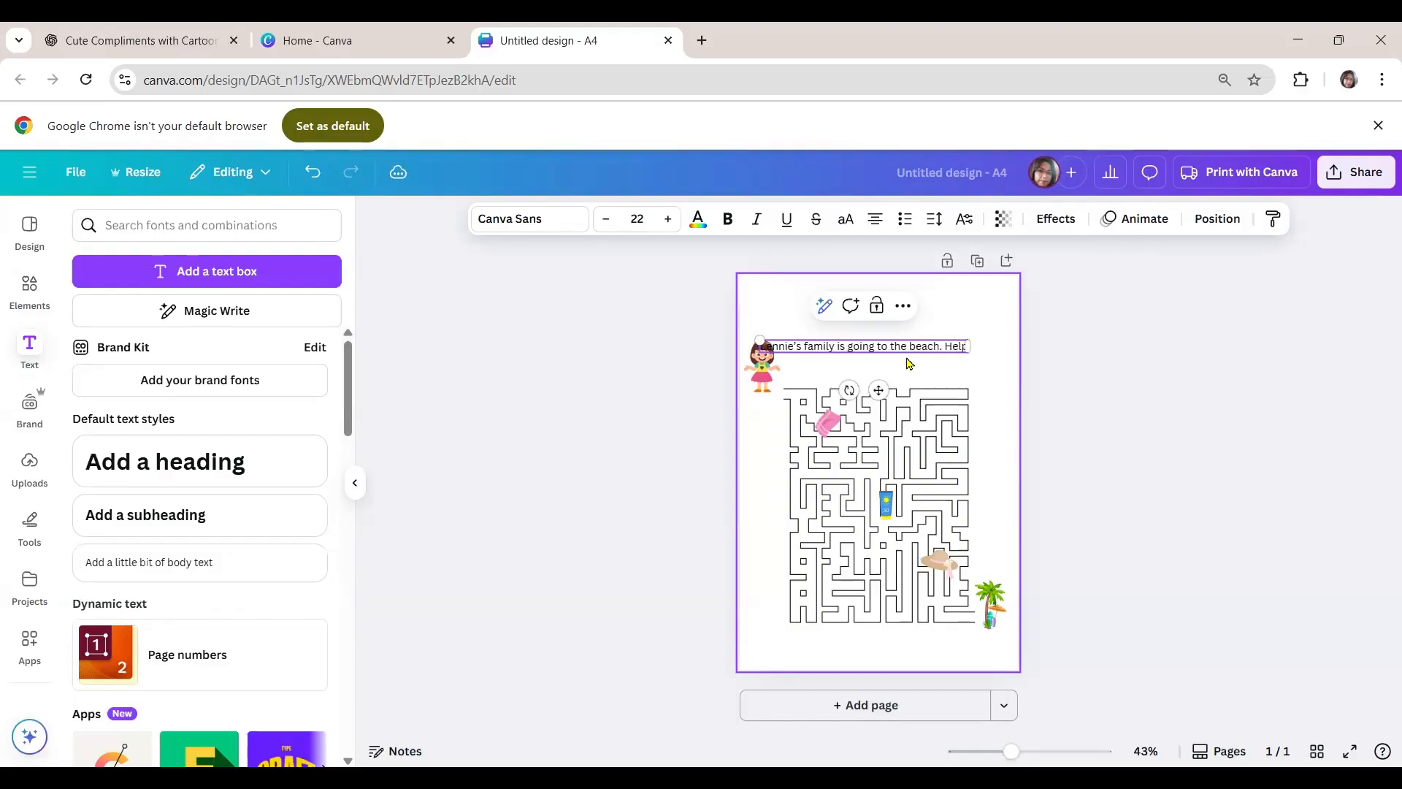
text( her )
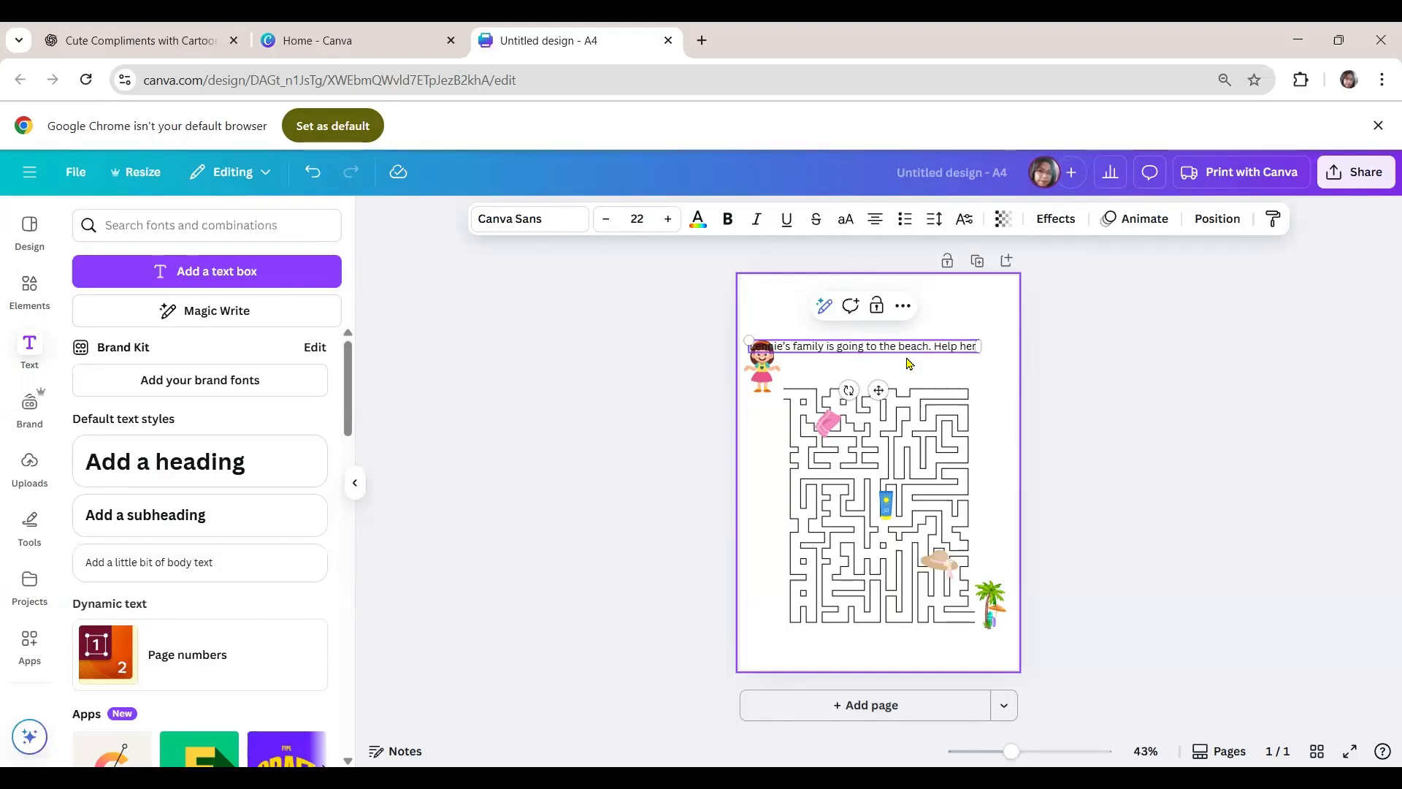
text(collect )
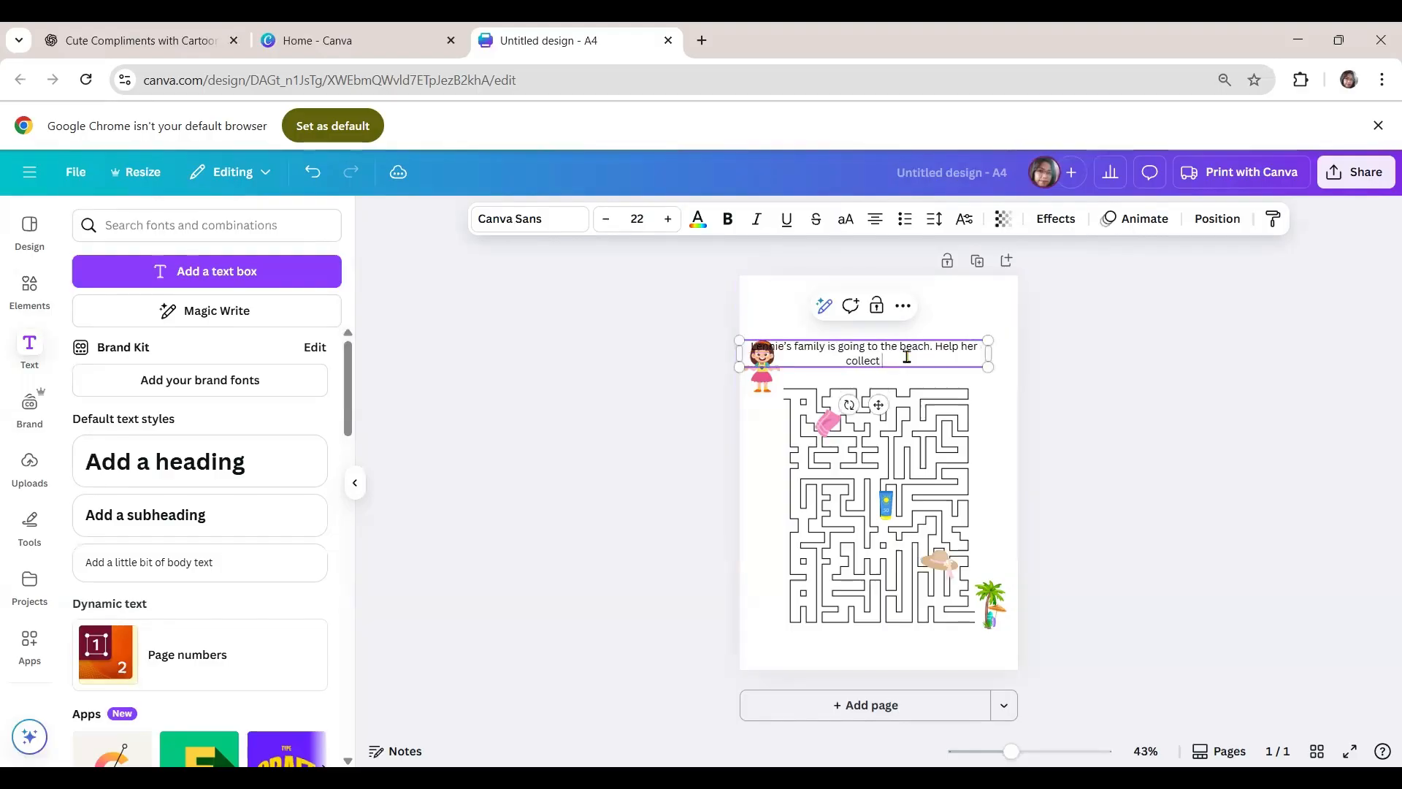
text(the it)
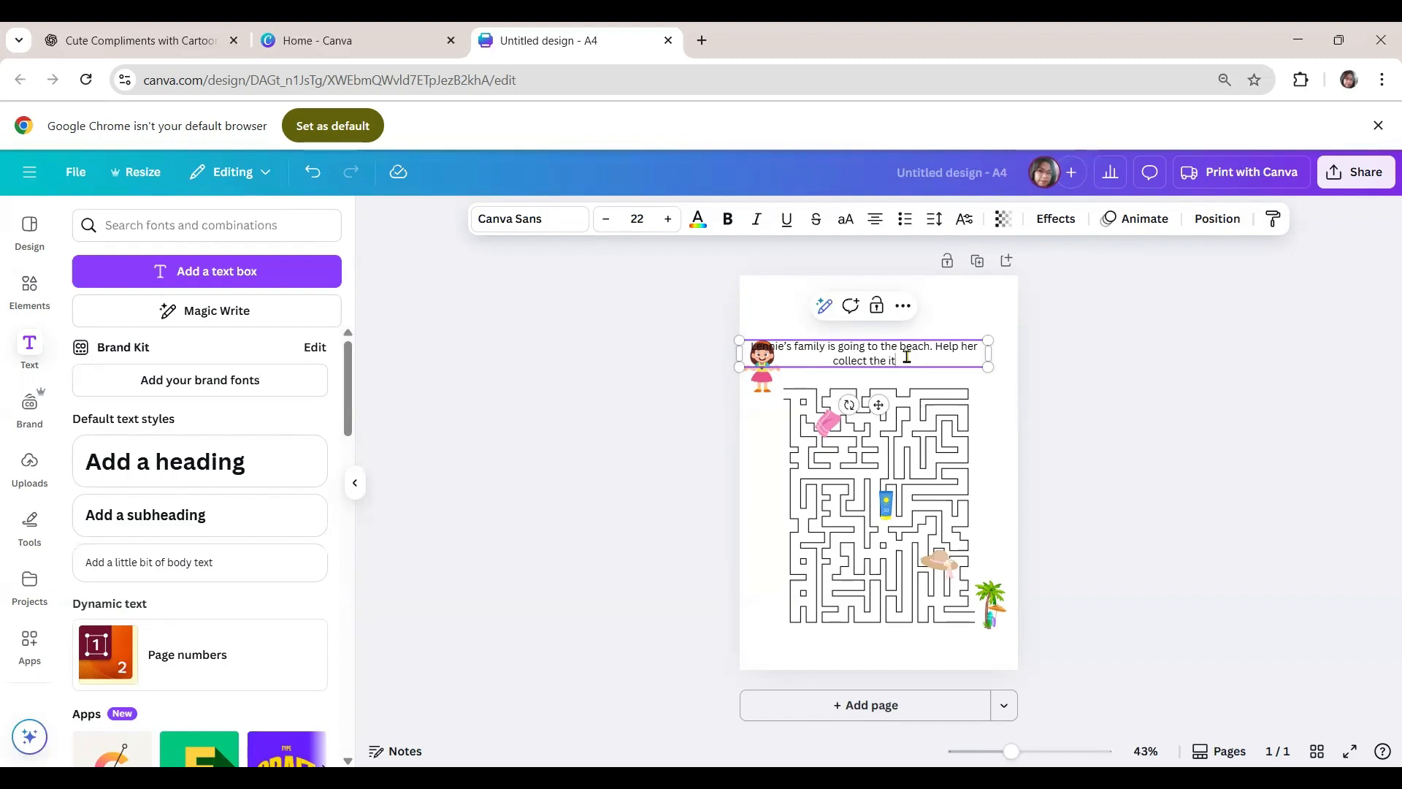
text(ems going the)
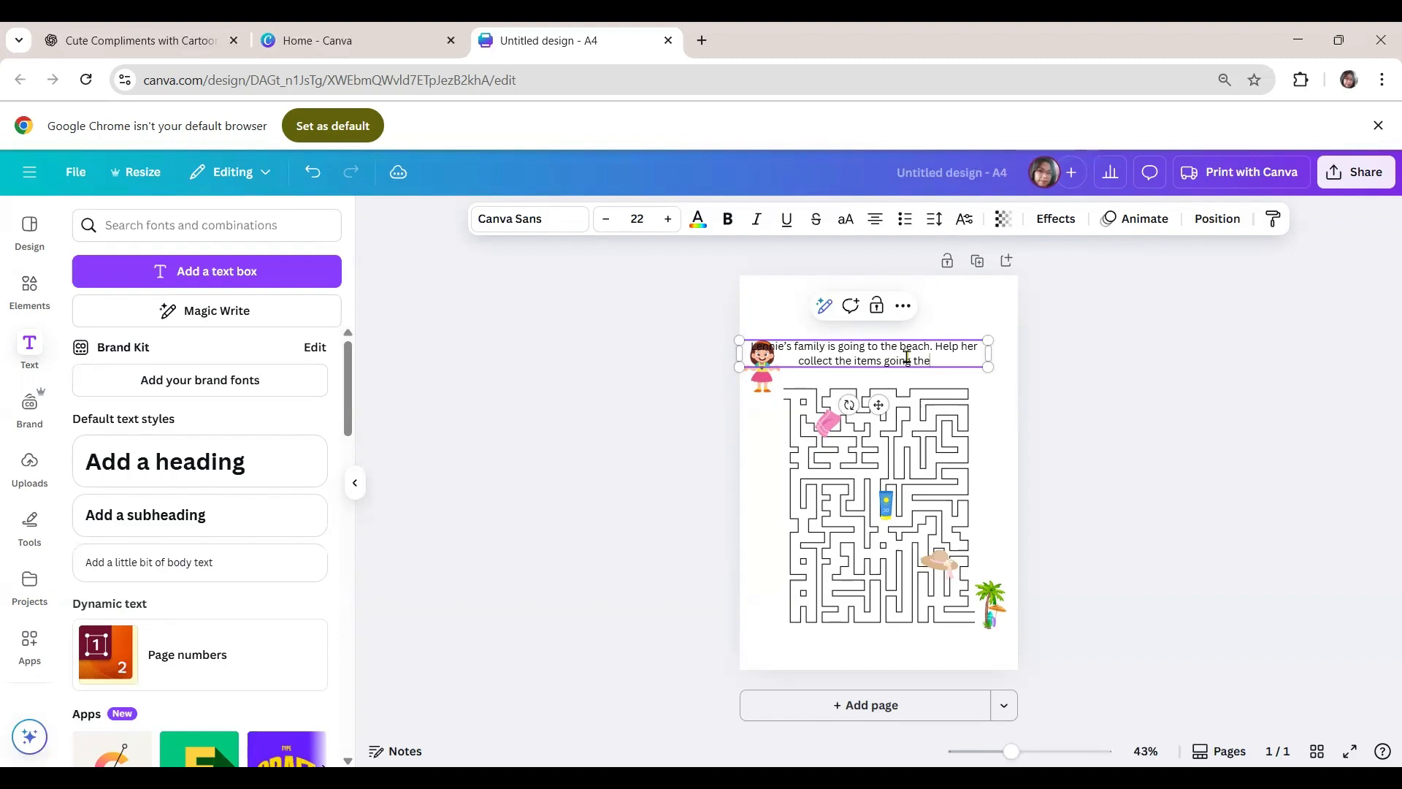
text(re.)
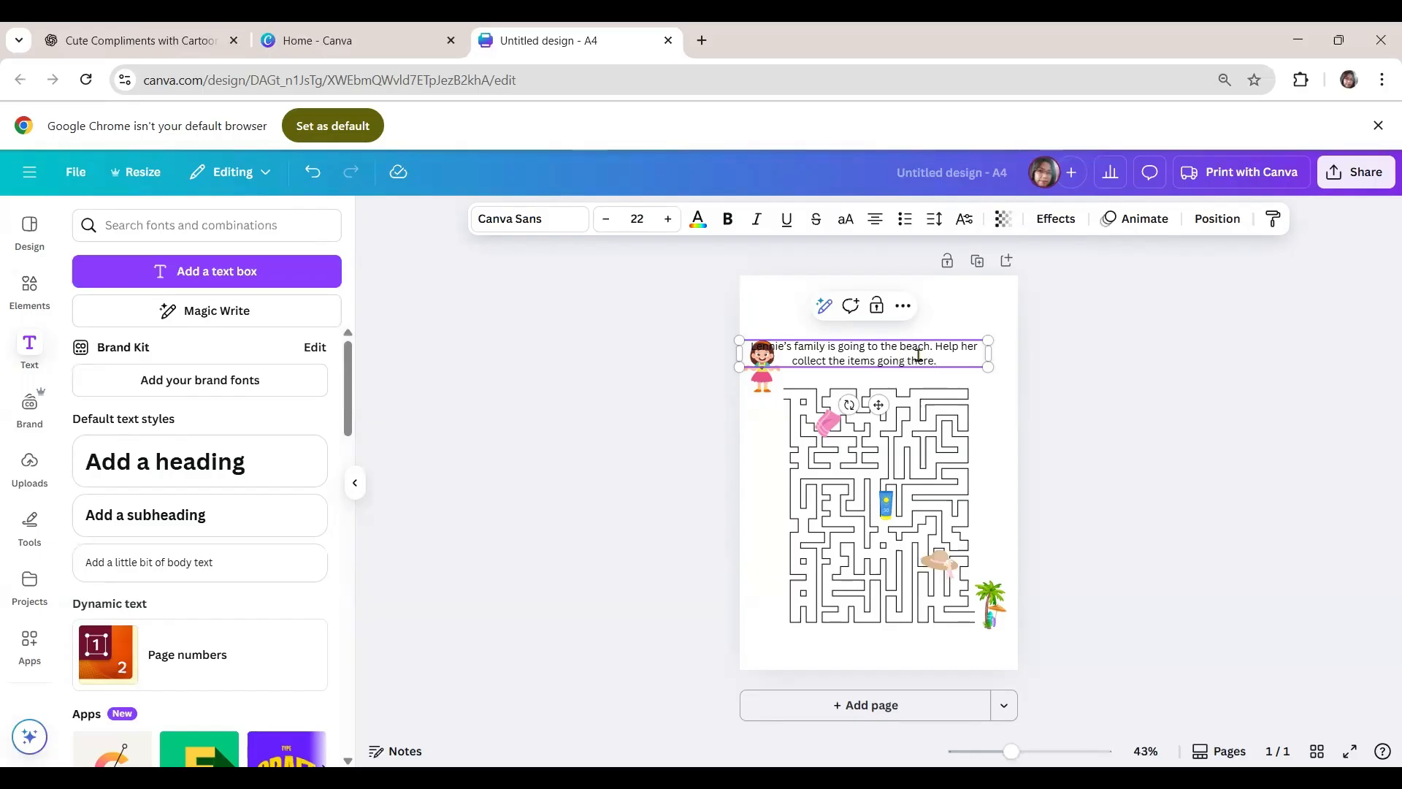
- Shrink the instruction text to about size 19.2 and place it beside the girl, just above the maze
drag(737, 339, 783, 344)
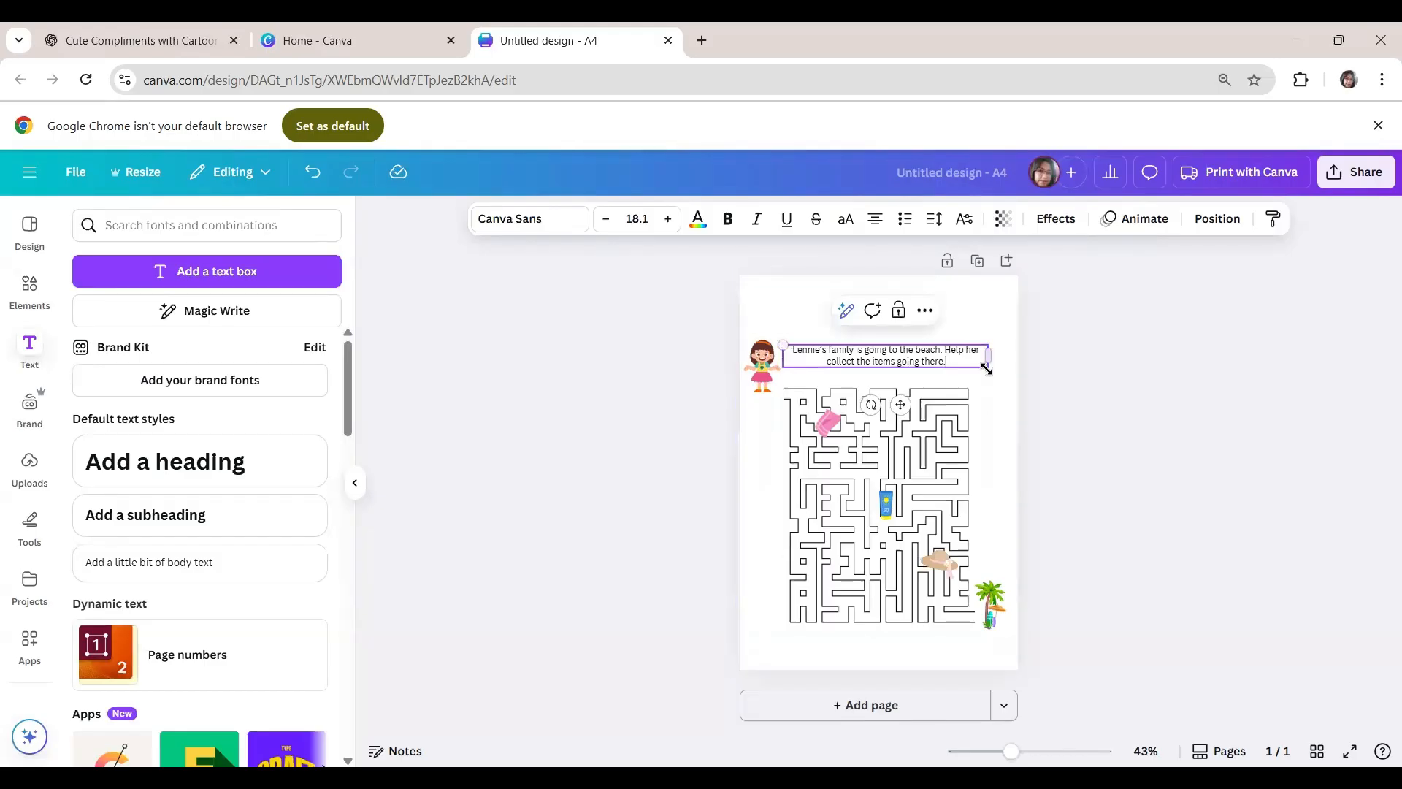
drag(985, 369, 1001, 369)
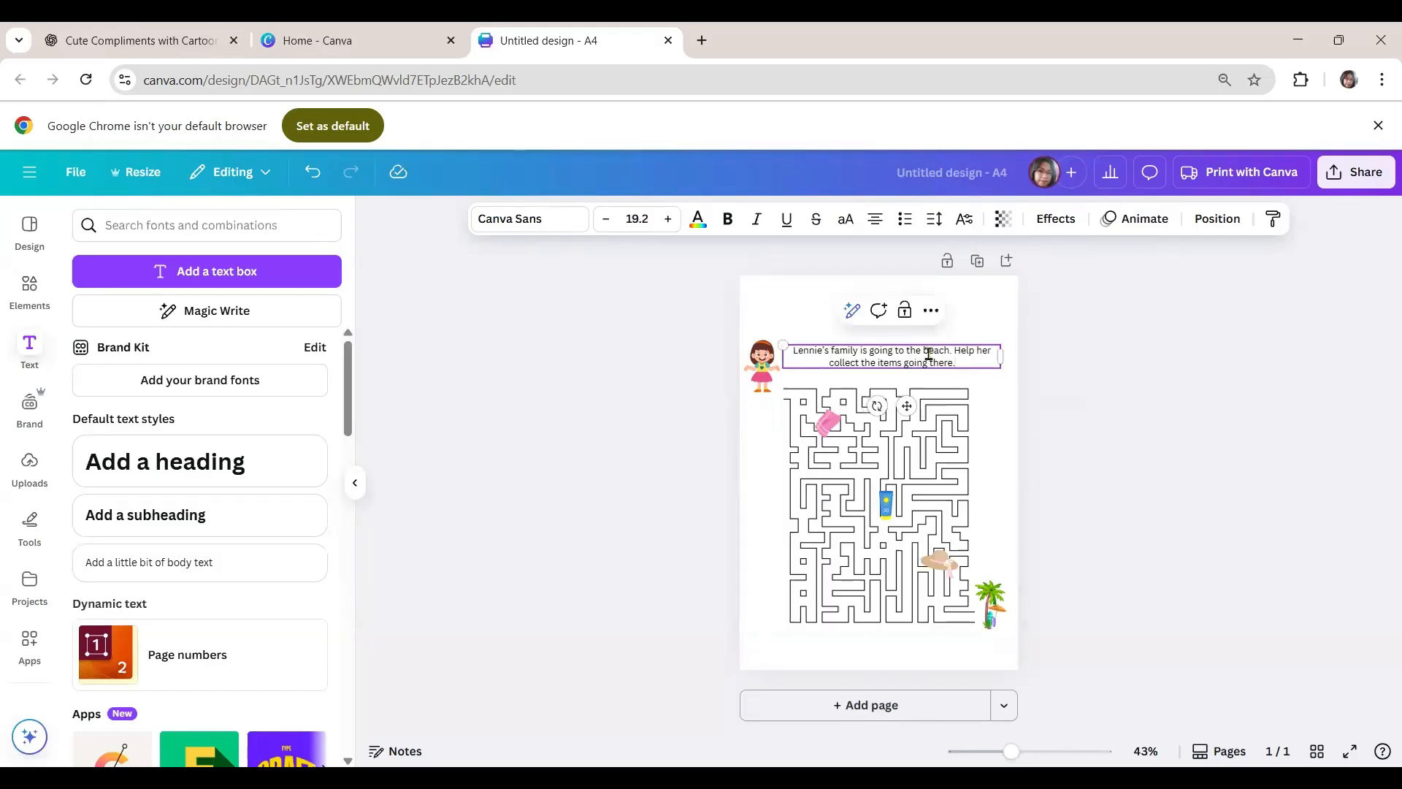
key(shift+Down)
key(shift+Down)
key(shift+Down)
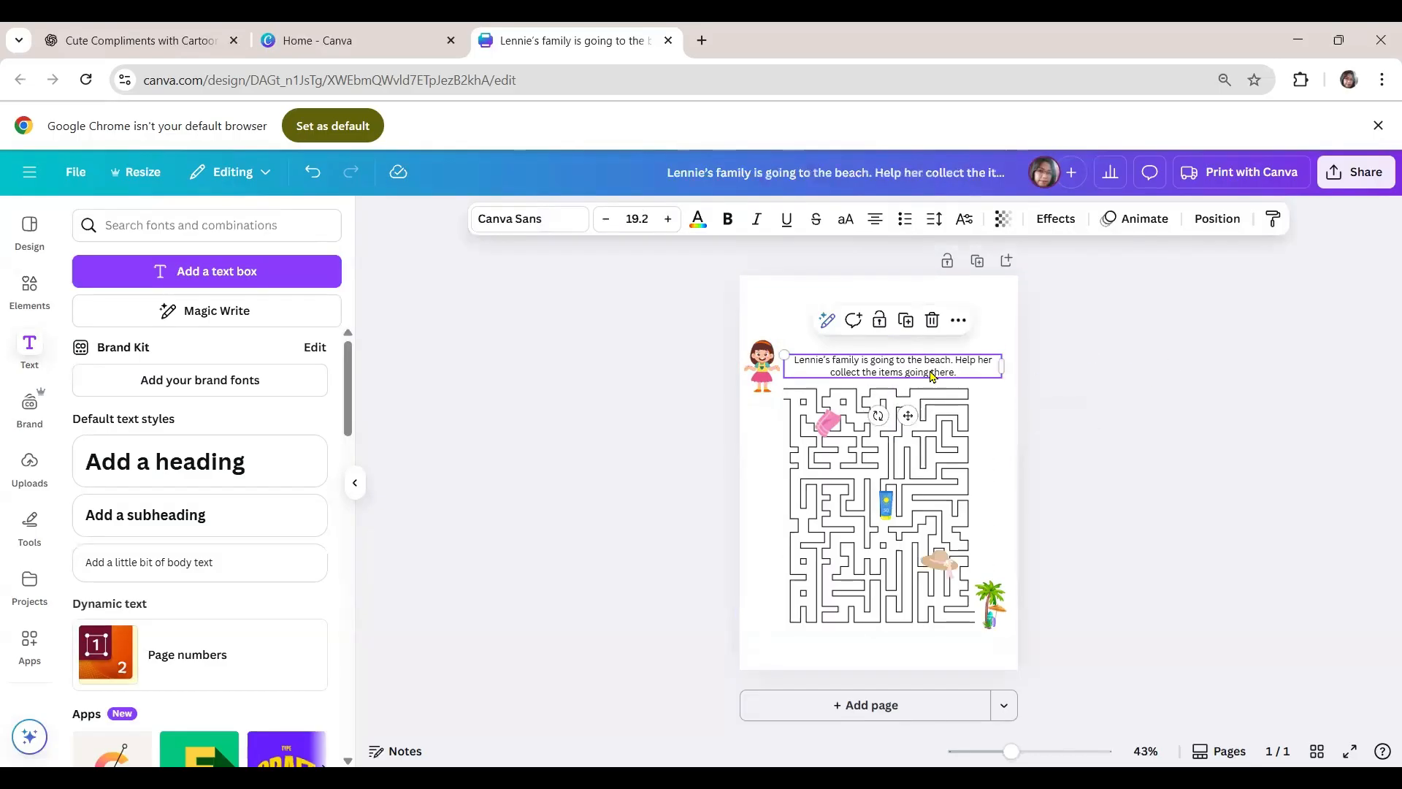
click(1110, 384)
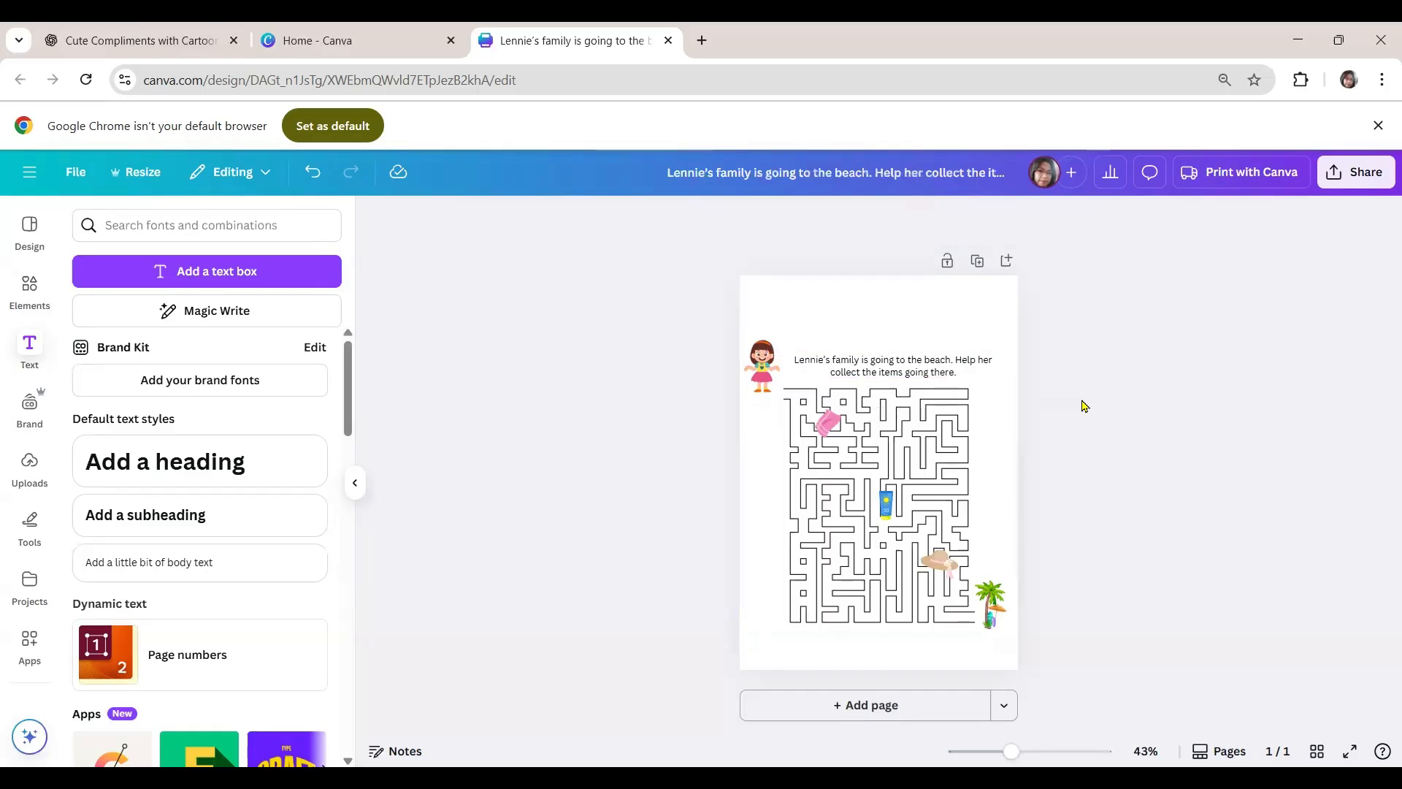
click(953, 368)
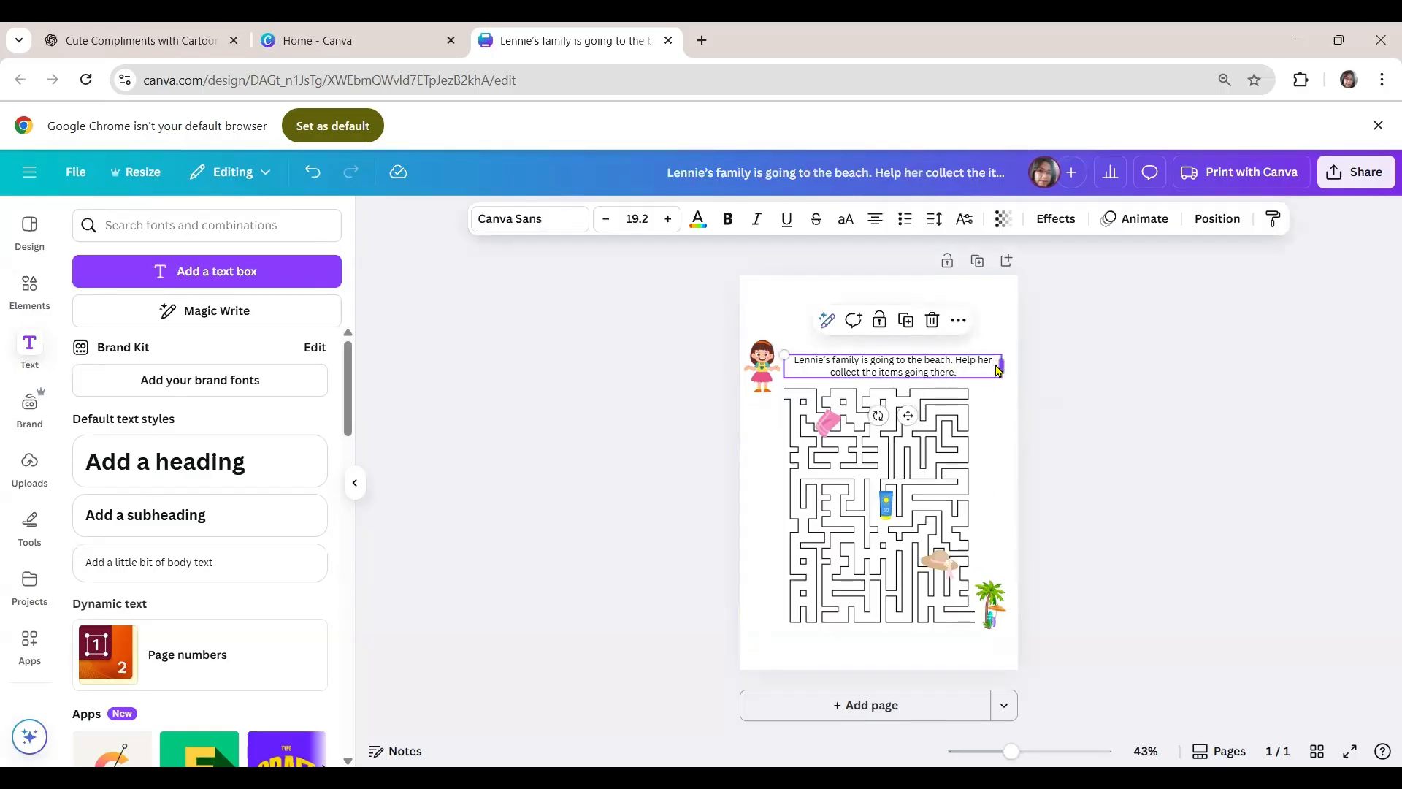
mouse_move(999, 370)
mouse_down()
mouse_move(980, 370)
mouse_move(994, 367)
mouse_up()
click(1071, 388)
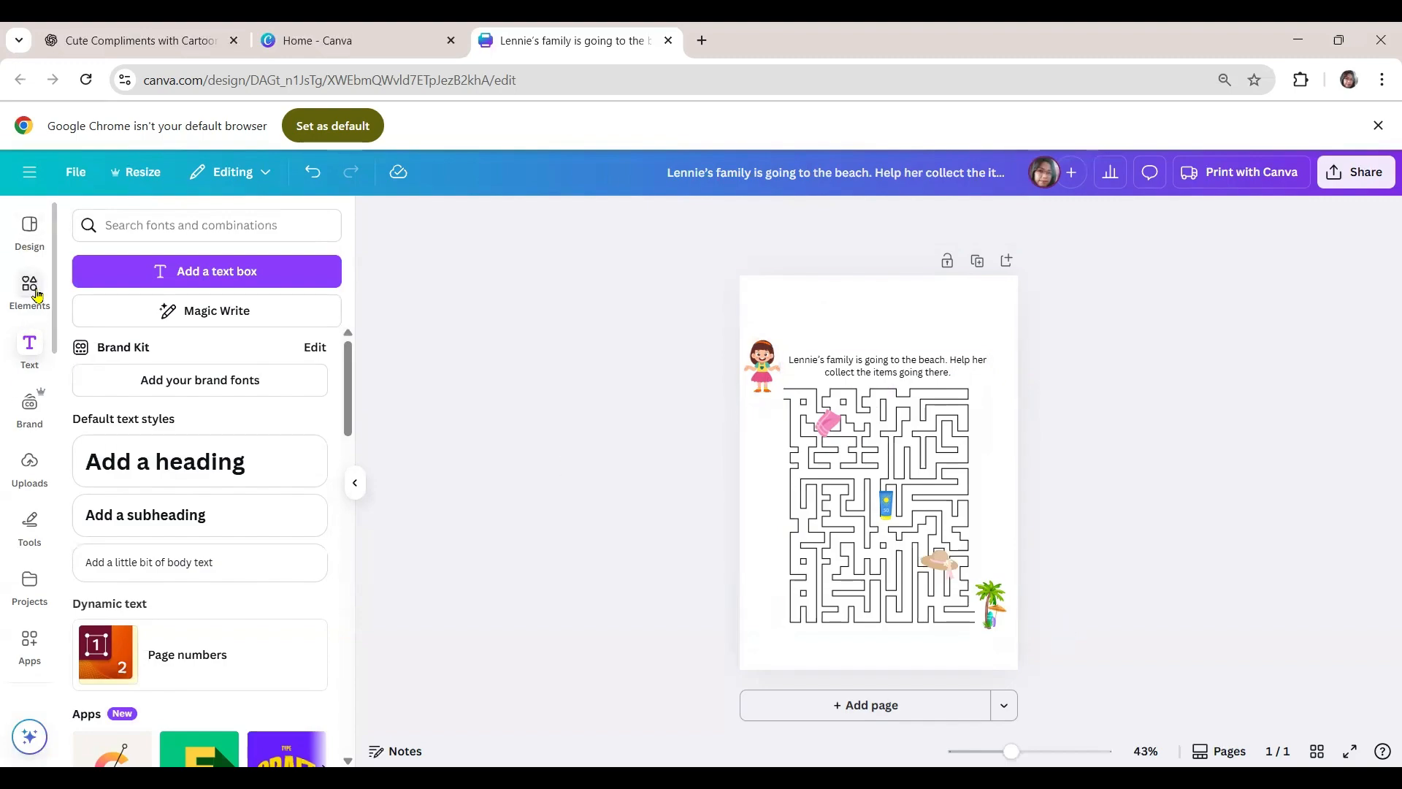
- Add a text box reading "Name" and move it to the page's upper-left area above the girl
click(36, 294)
click(112, 226)
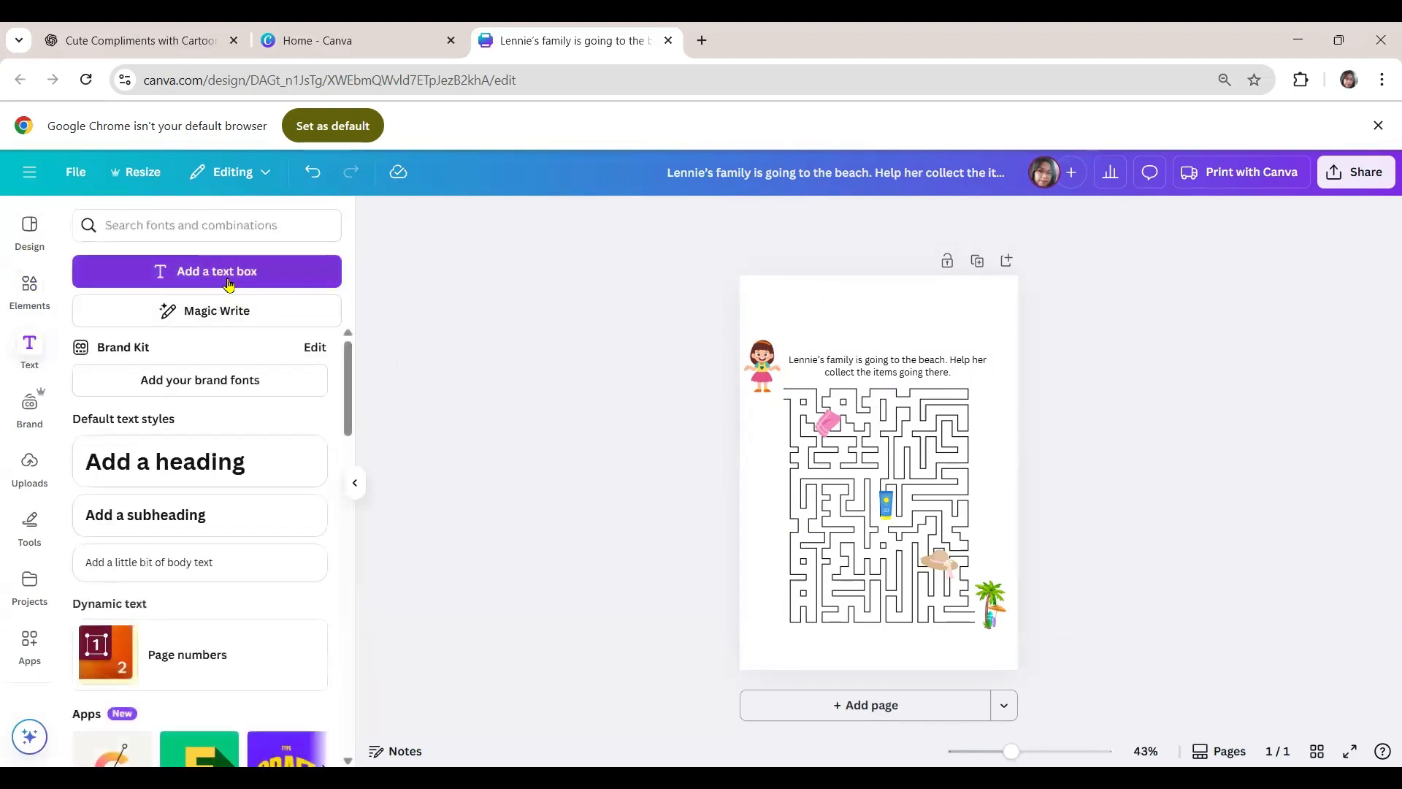
click(229, 272)
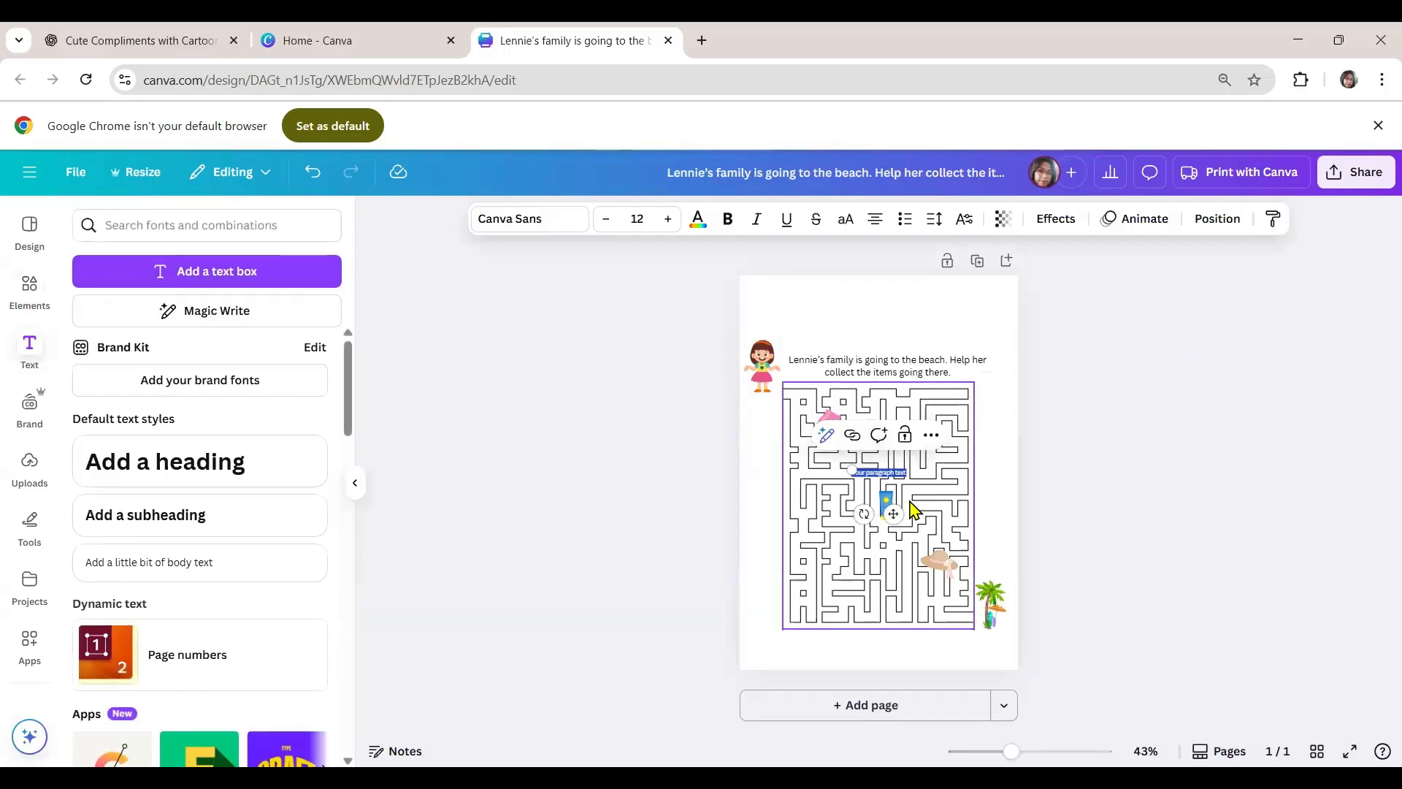
key(BackSpace)
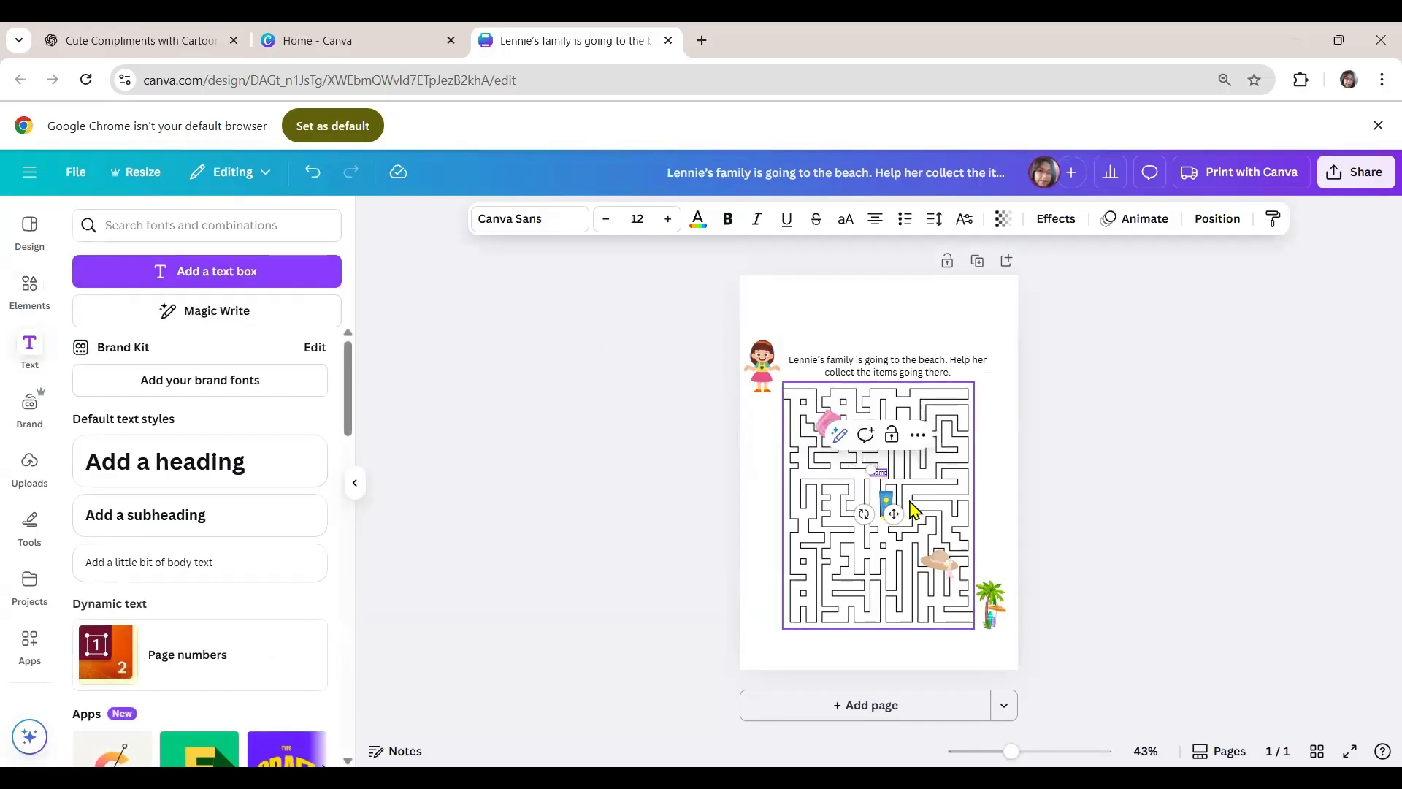
drag(1011, 750, 1045, 751)
scroll(1010, 651, up, 1)
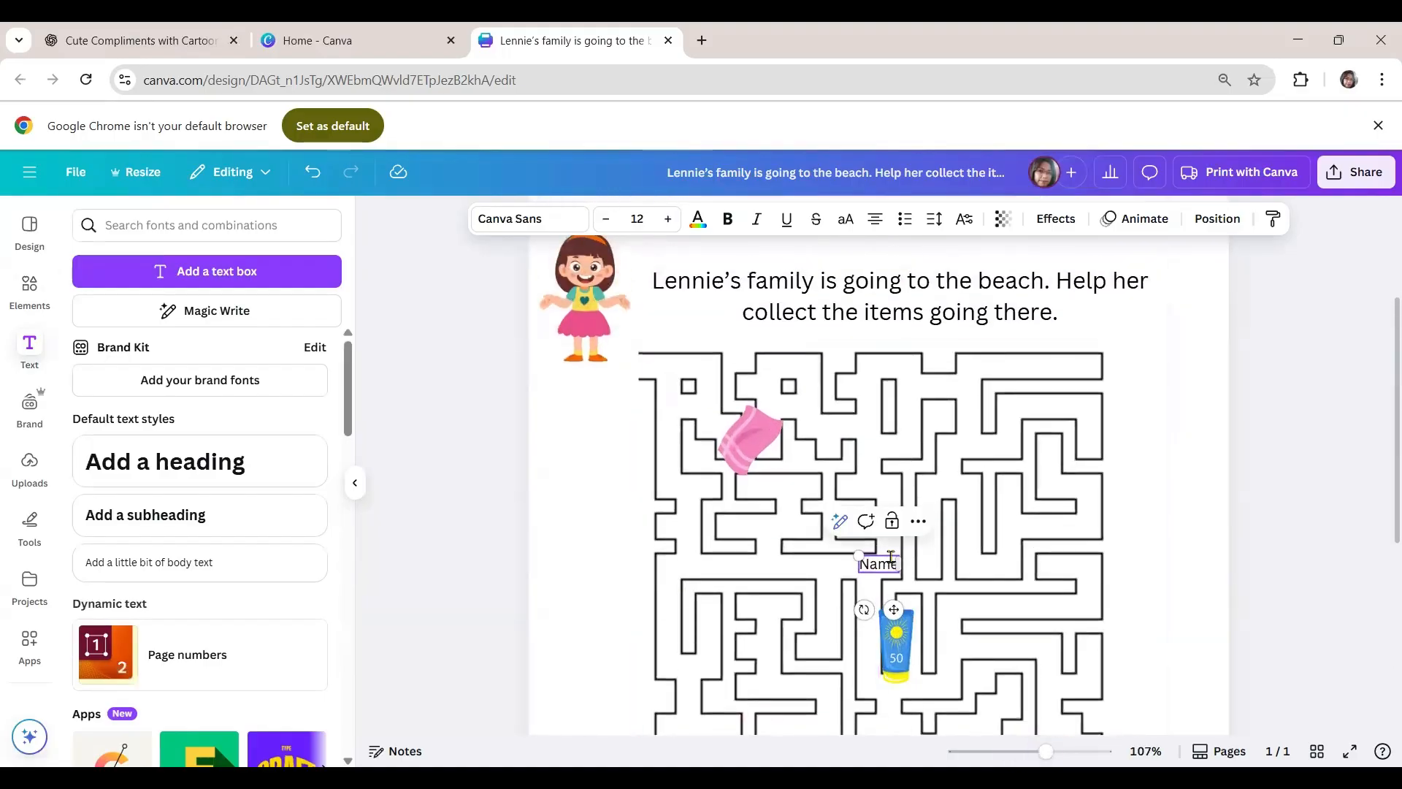
drag(894, 609, 798, 367)
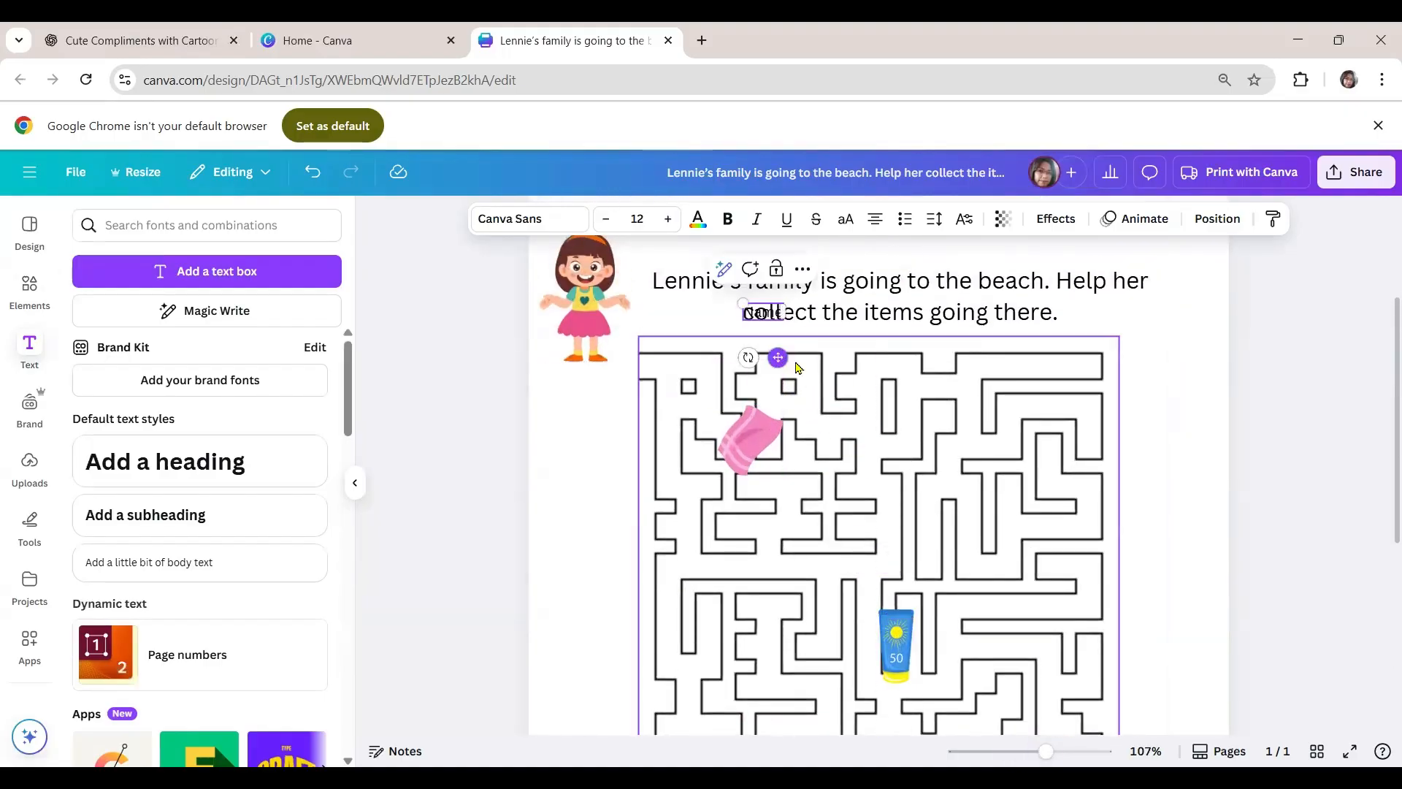
scroll(798, 366, up, 3)
drag(777, 564, 653, 391)
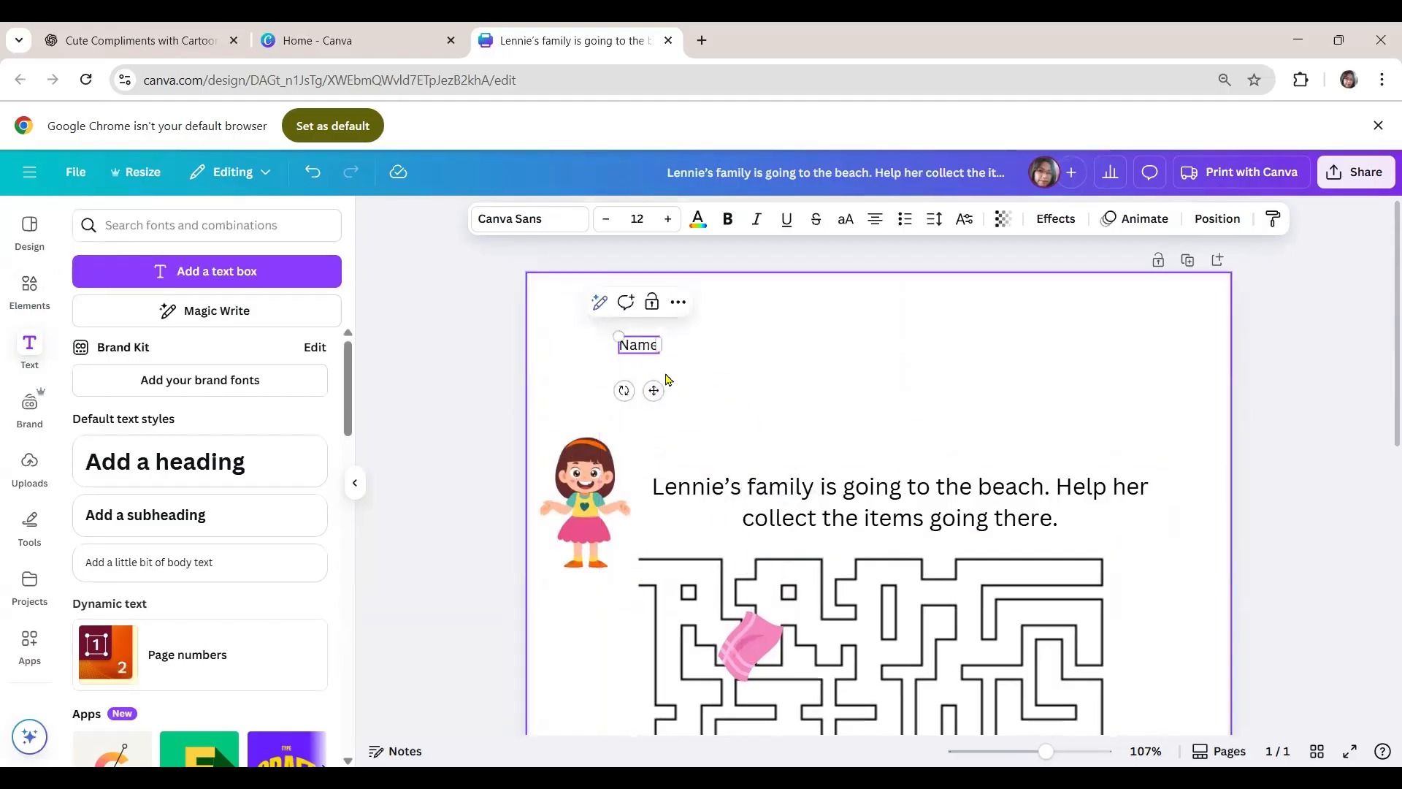
- Enlarge the "Name" text to about size 18.1 and adjust its position near the page's upper-left corner
drag(618, 336, 599, 329)
click(629, 341)
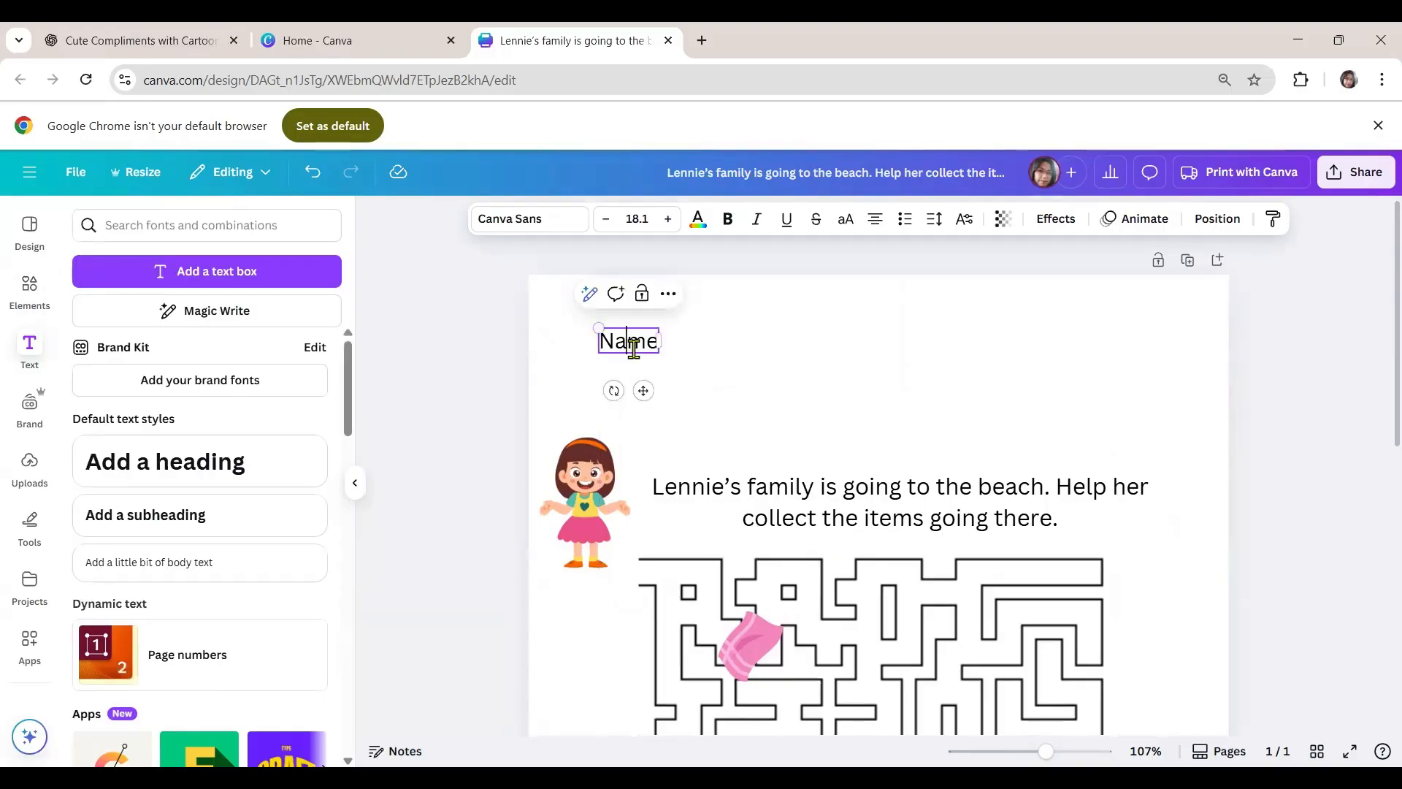
drag(644, 391, 654, 395)
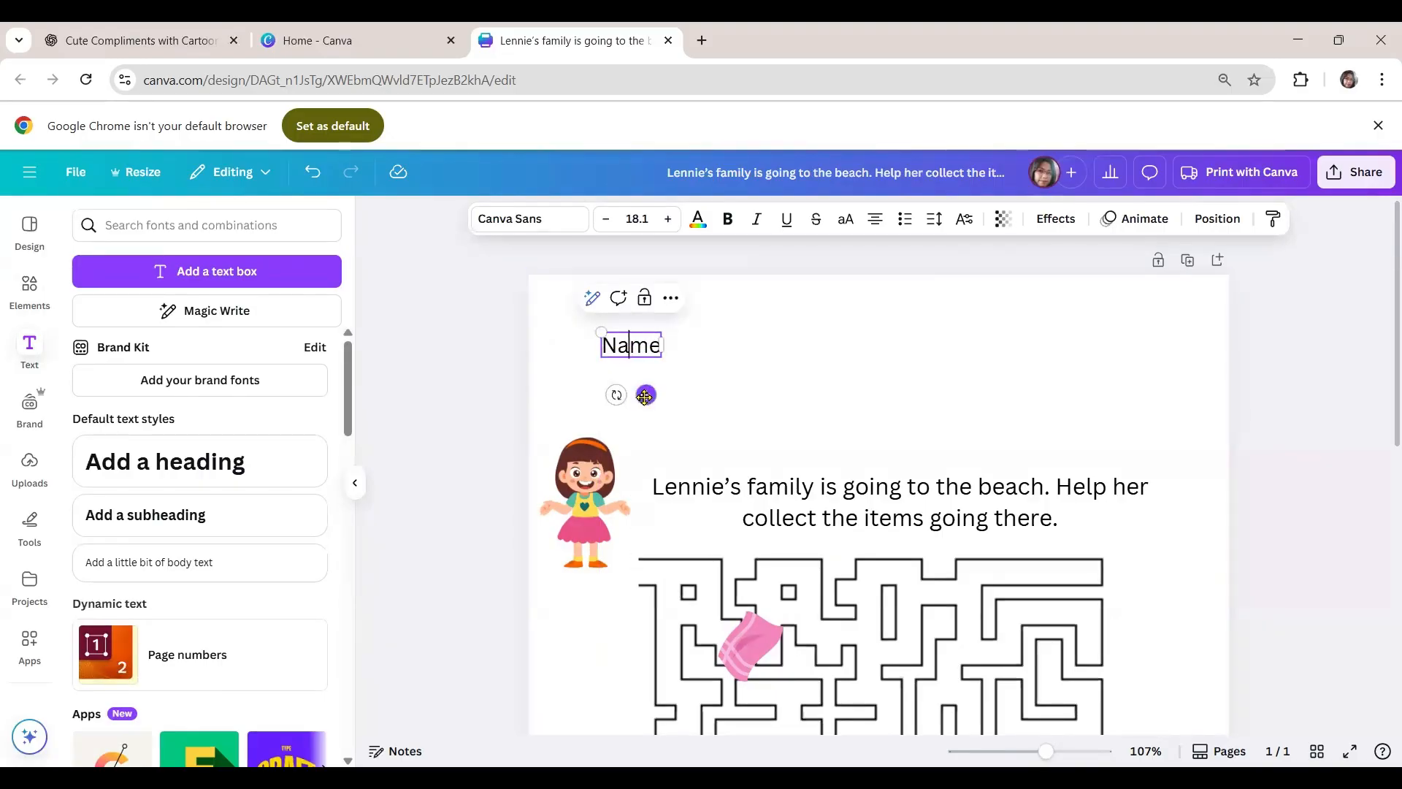
- Duplicate the "Name" text, place the copy directly below it and change it to "Worksheet No. 1", aligned with the line above
key(ctrl+d)
click(1234, 265)
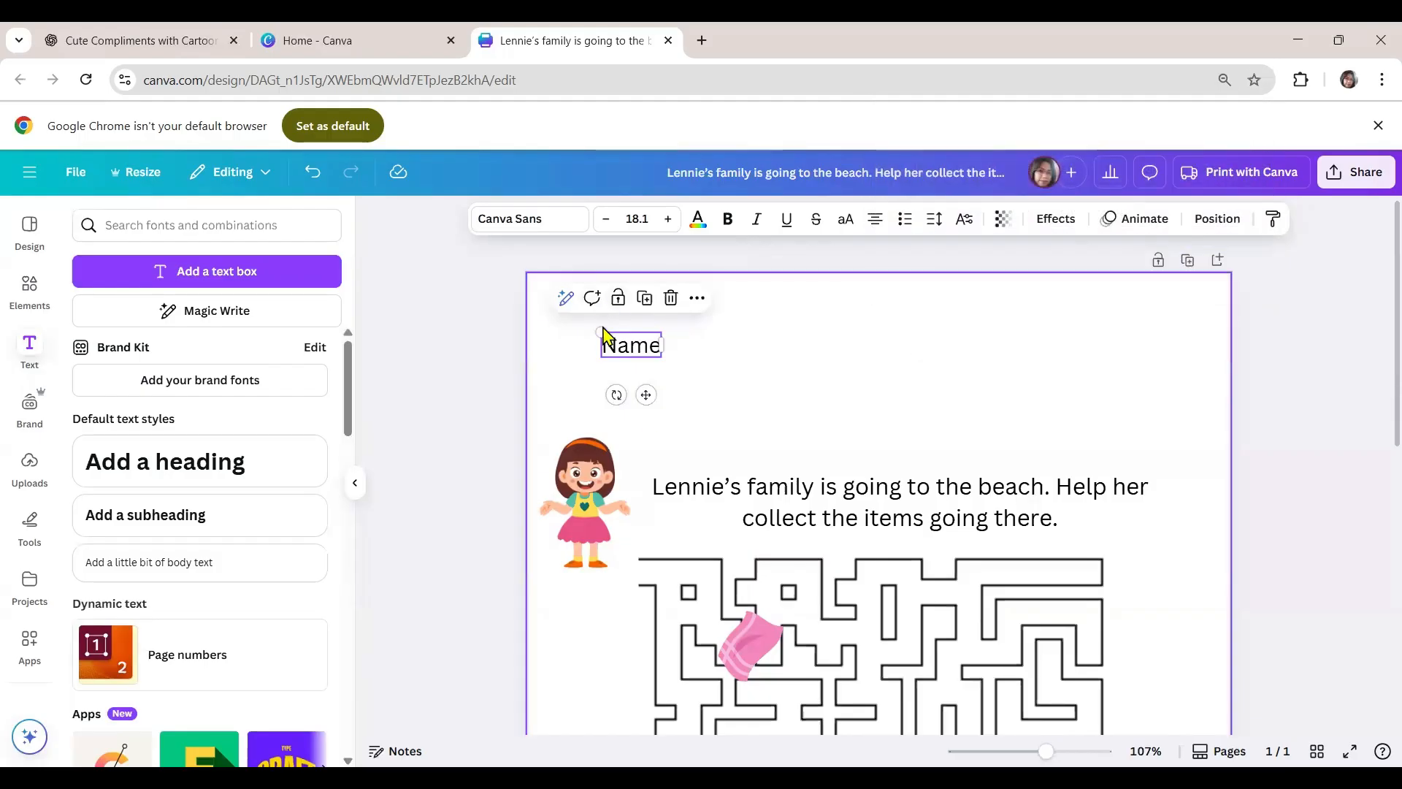
click(644, 297)
drag(640, 358, 626, 374)
double_click(649, 380)
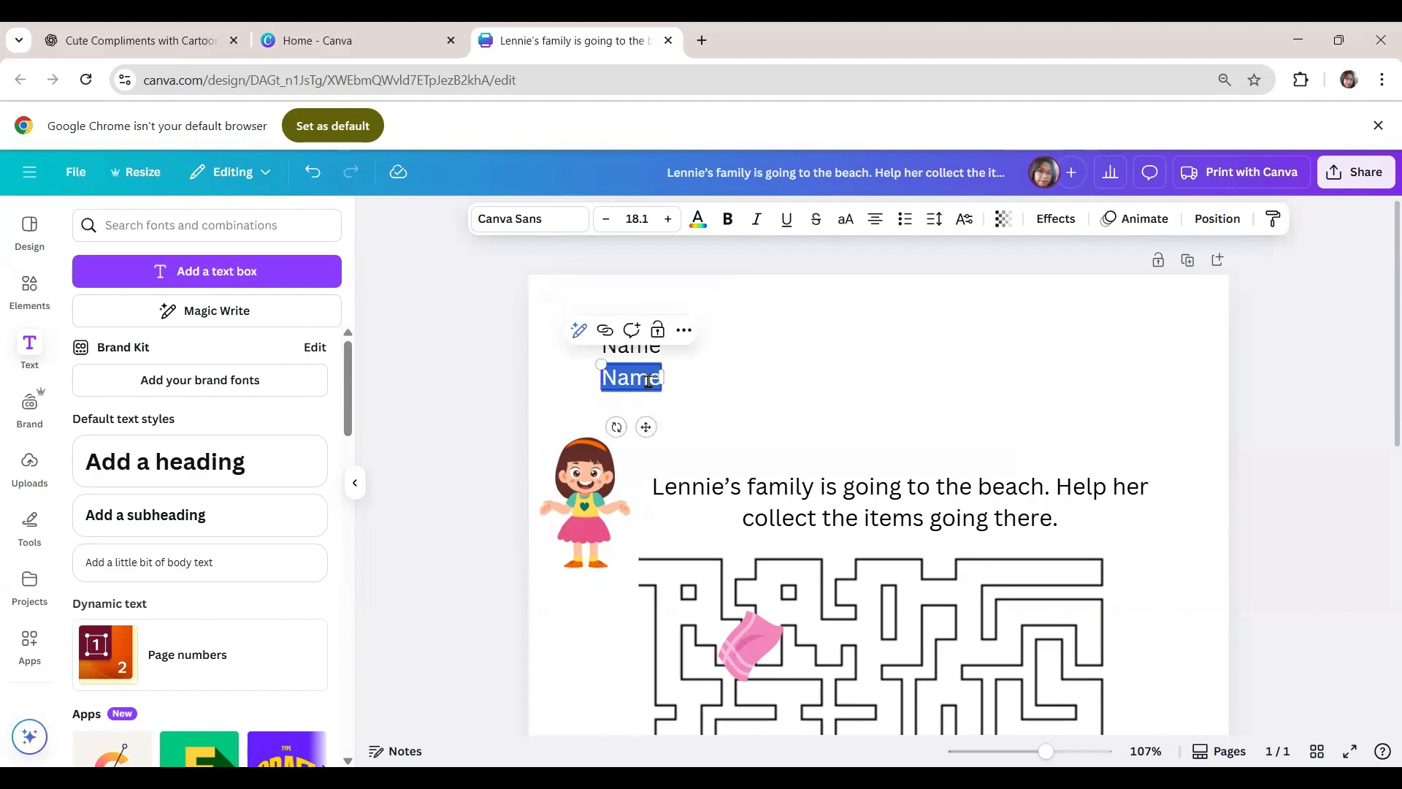
text(Work)
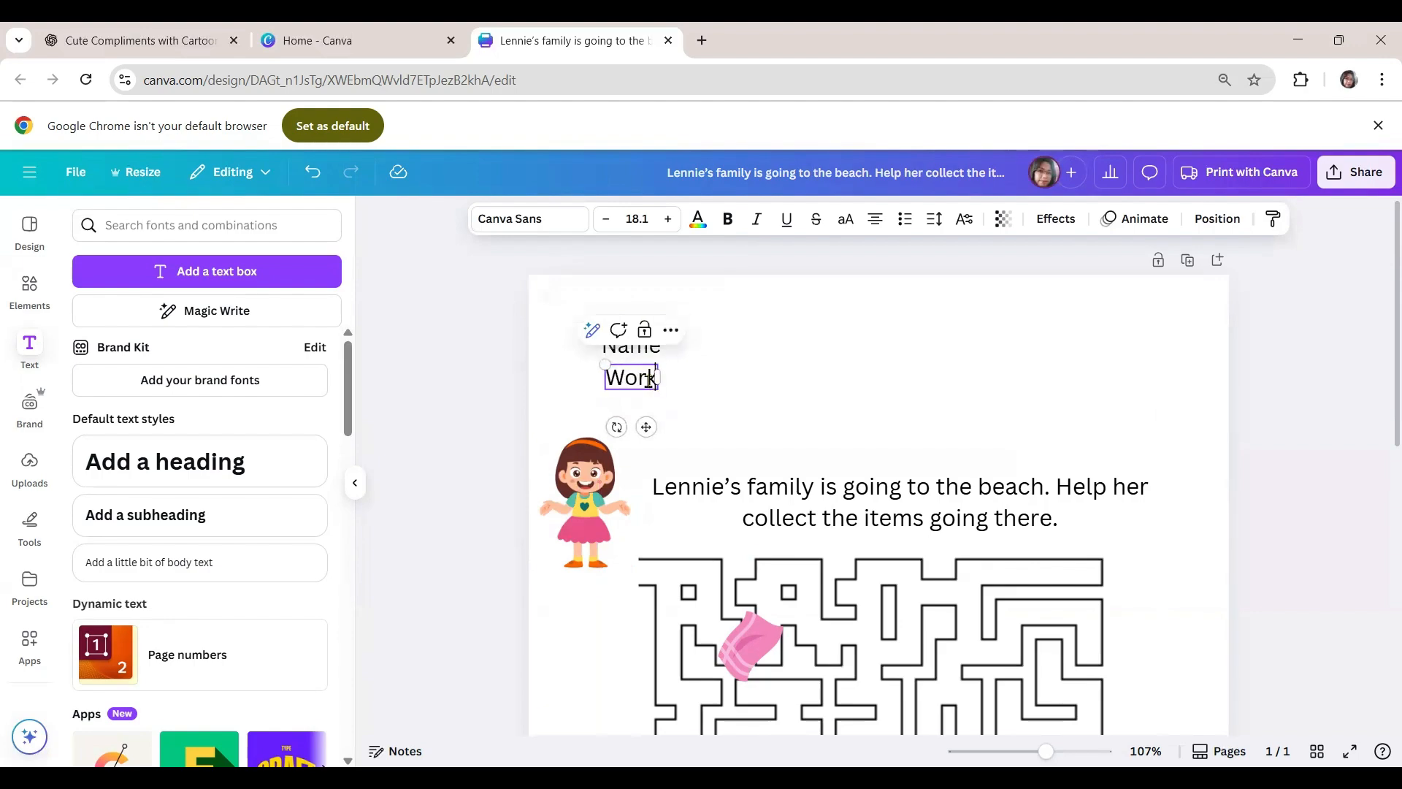
text(sheet)
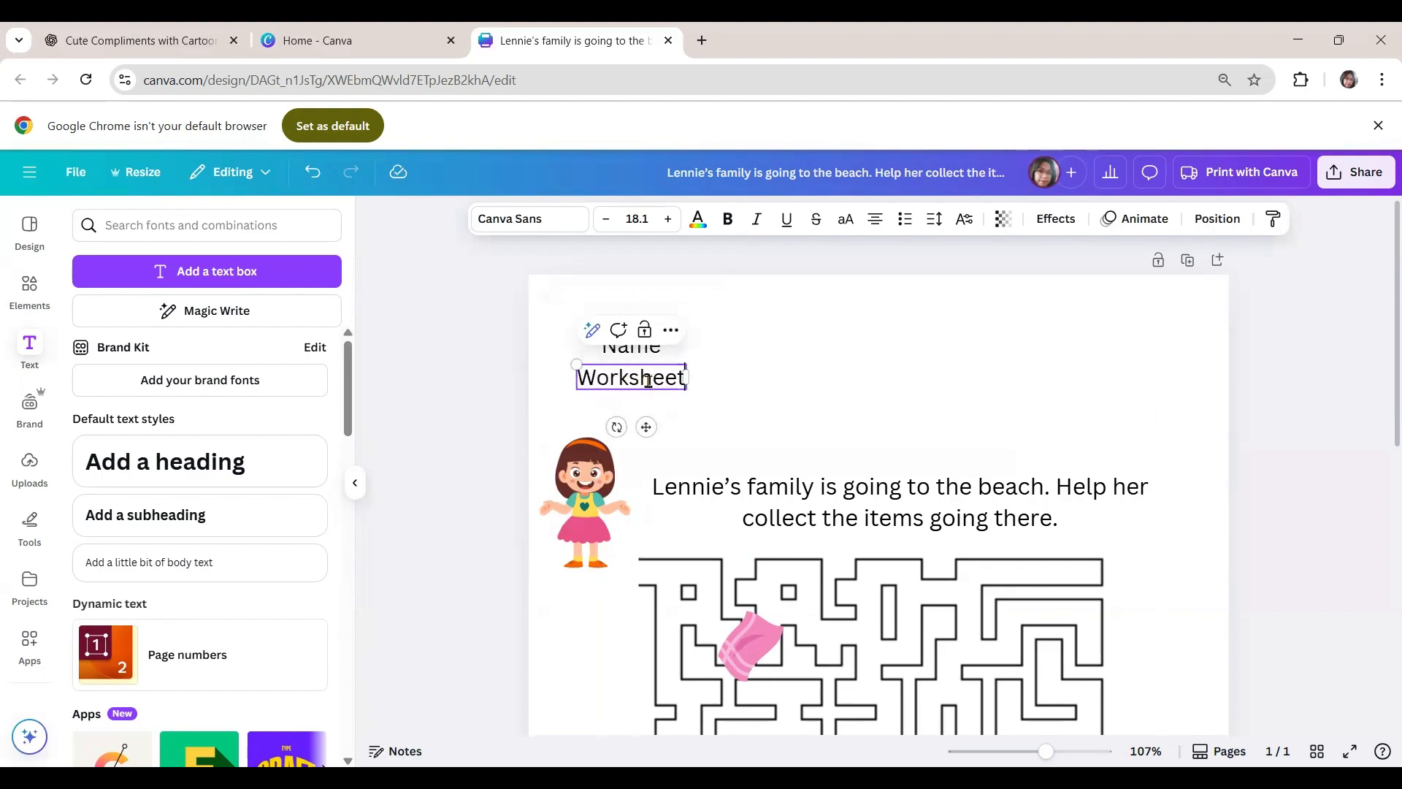
text( No. )
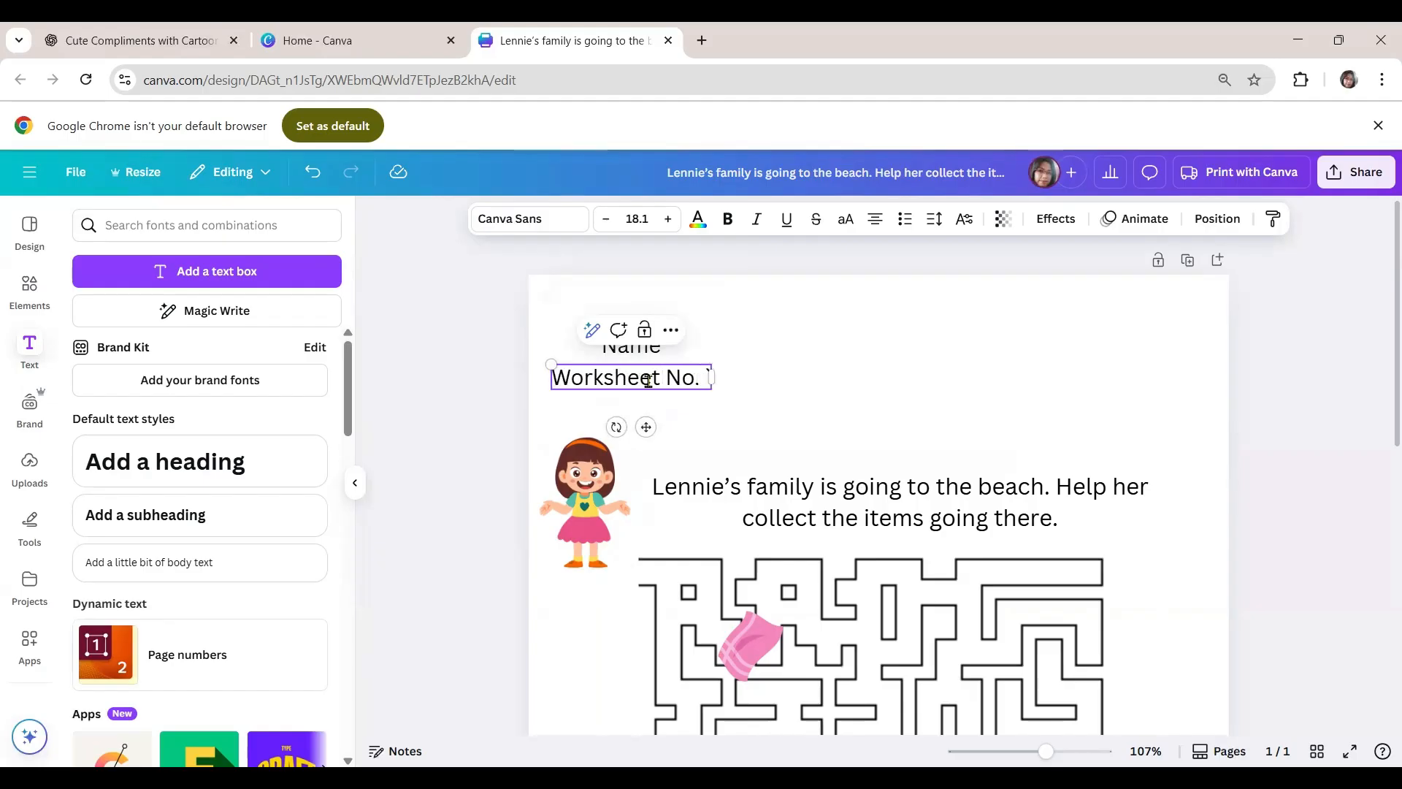
text(1)
drag(646, 427, 697, 435)
click(866, 431)
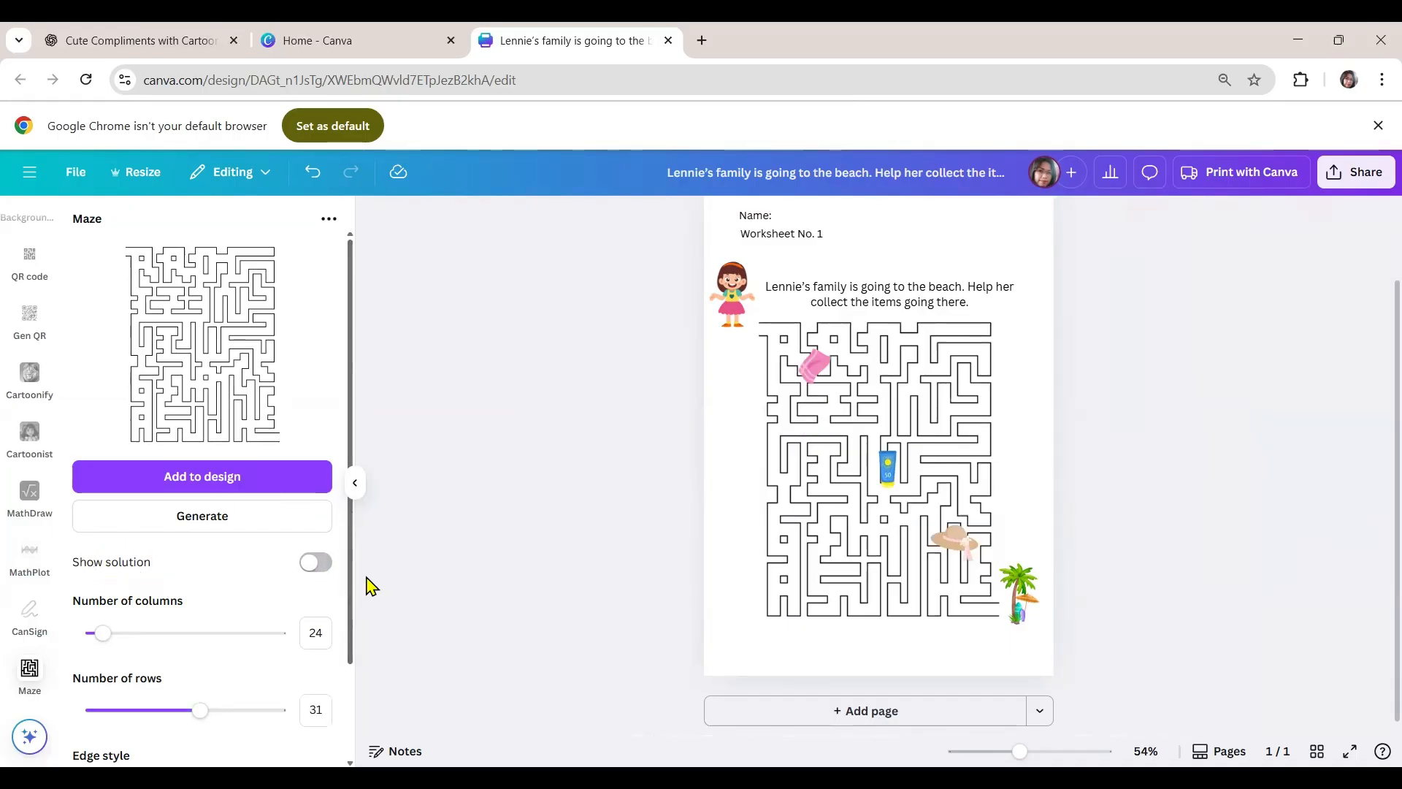
- Show the maze's solution, add the solved maze to the page and shrink it into the page's lower-left corner
click(330, 570)
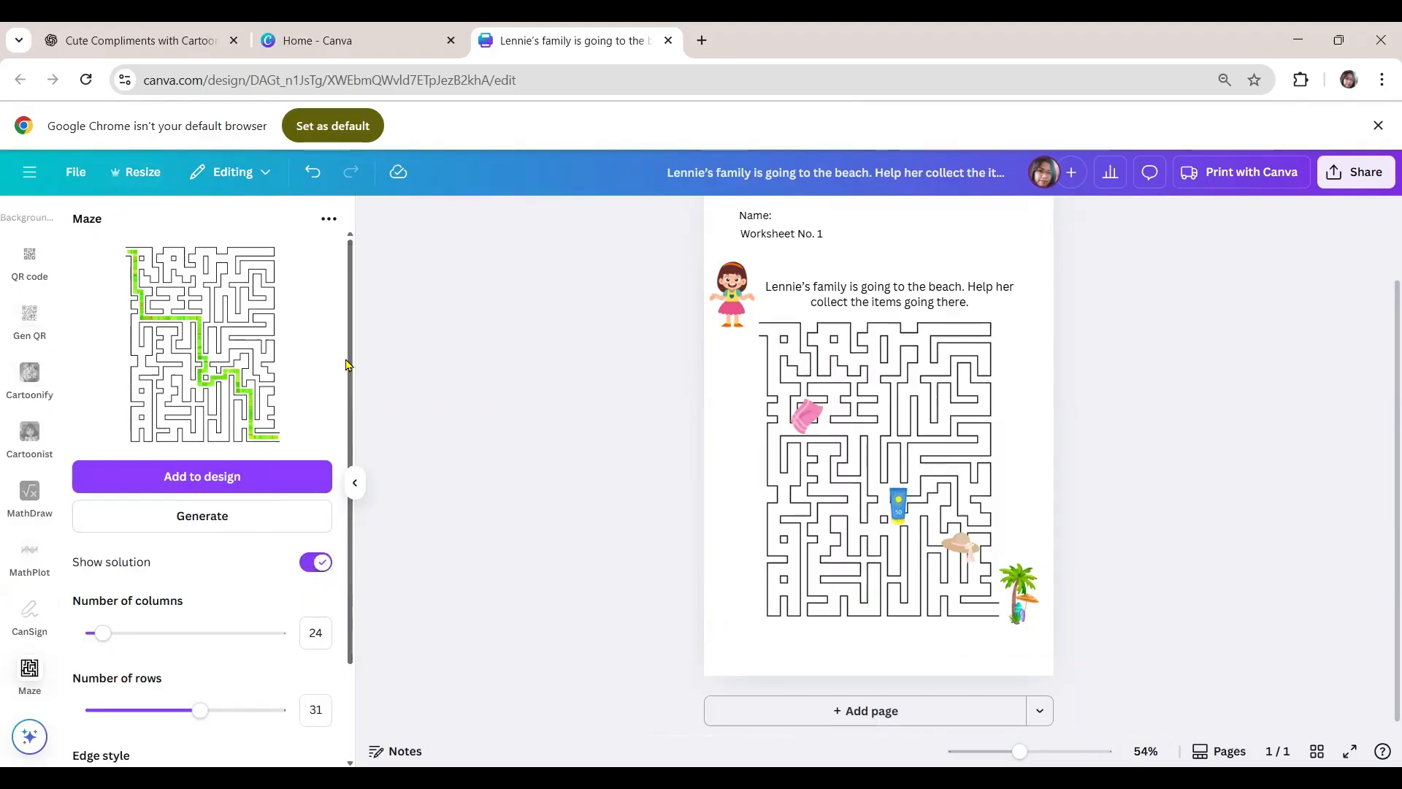
click(208, 476)
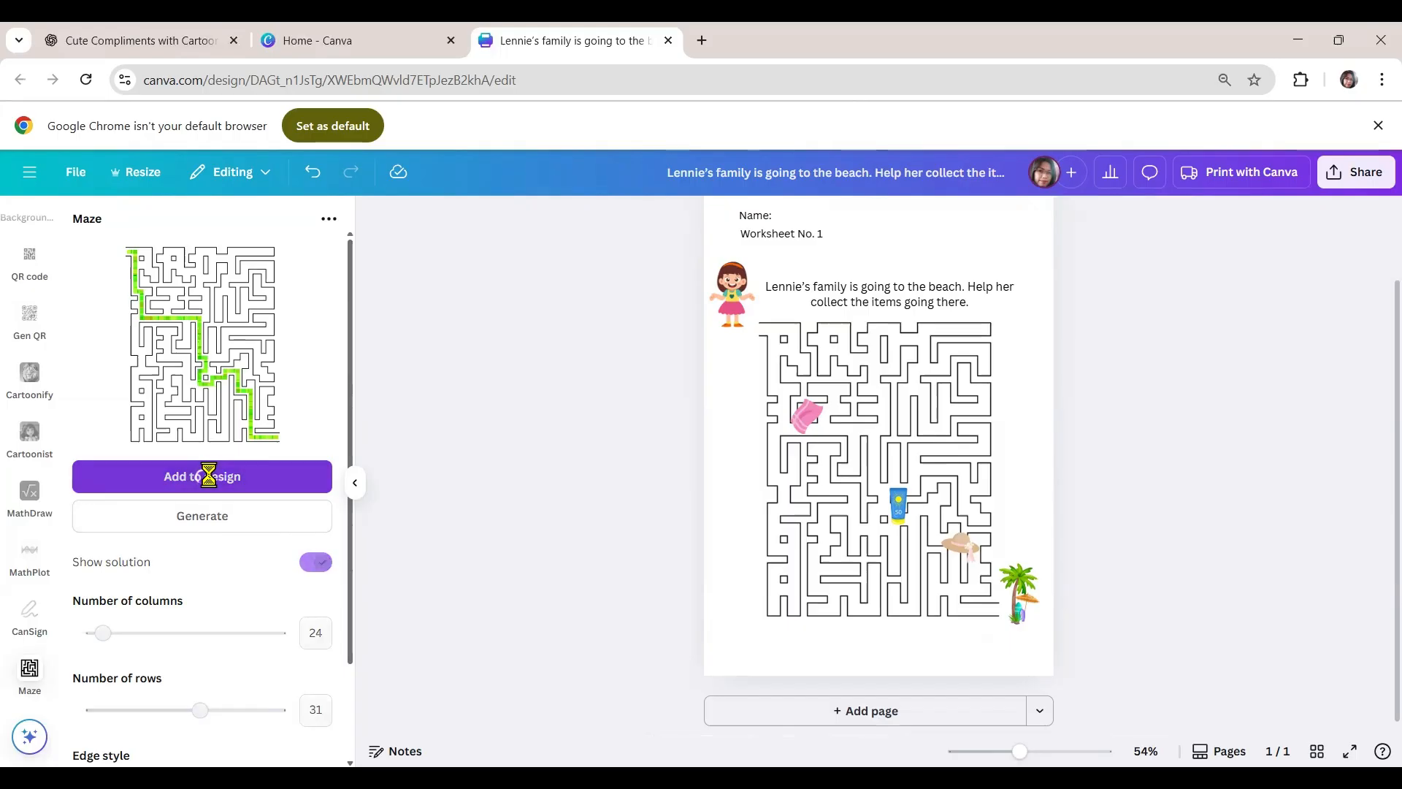
drag(840, 398, 720, 537)
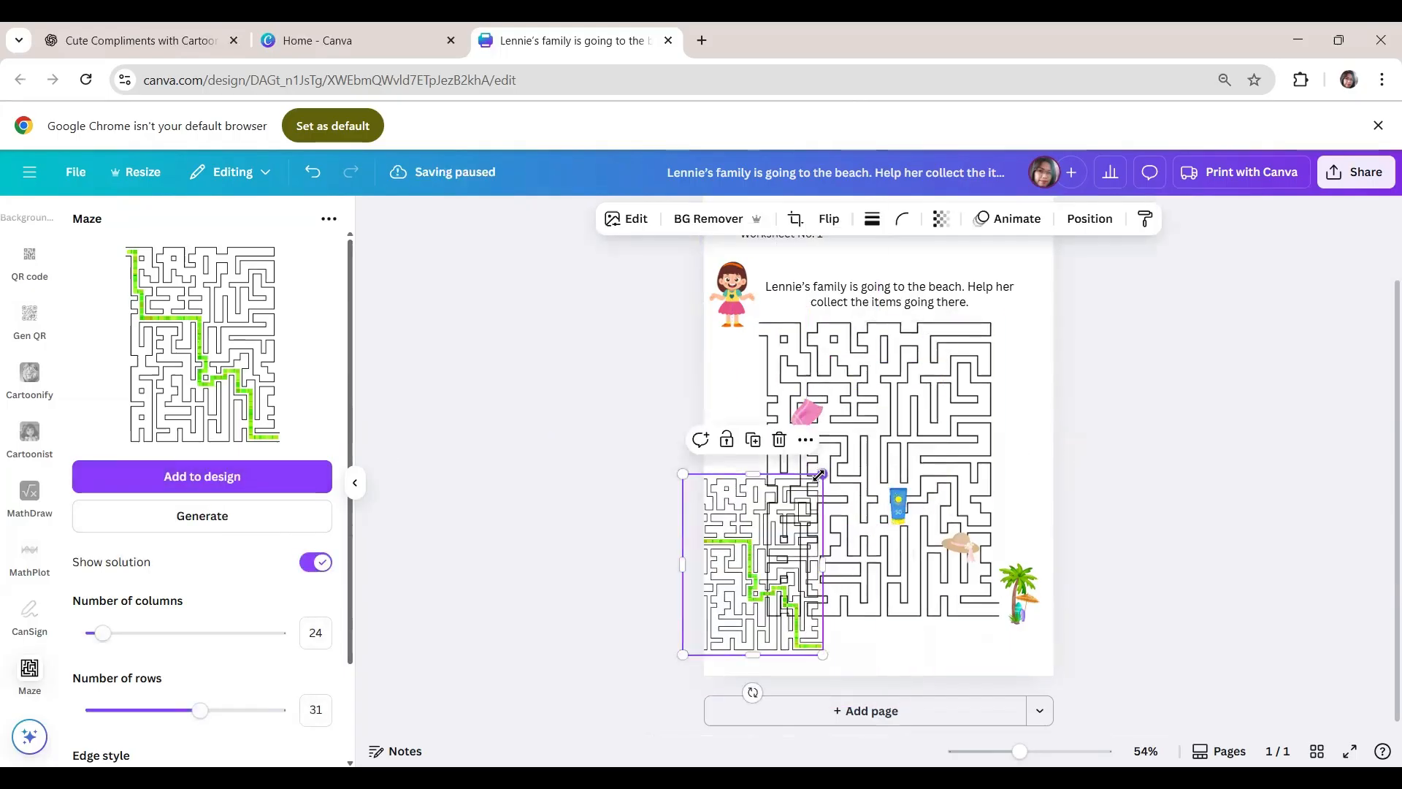
drag(819, 475, 758, 617)
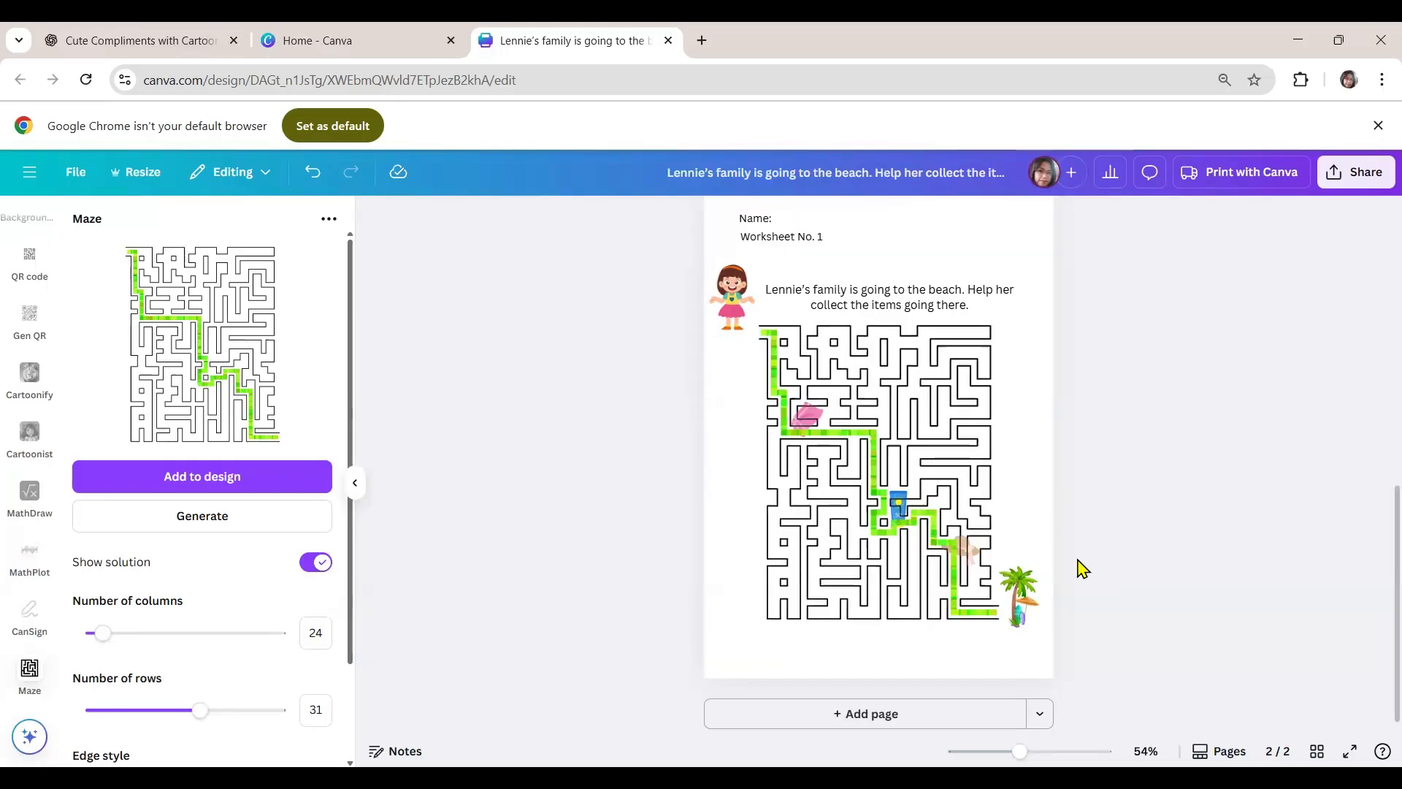
- Delete the small solved maze from the lower-left corner of page 1
scroll(1080, 566, up, 2)
scroll(1080, 567, up, 5)
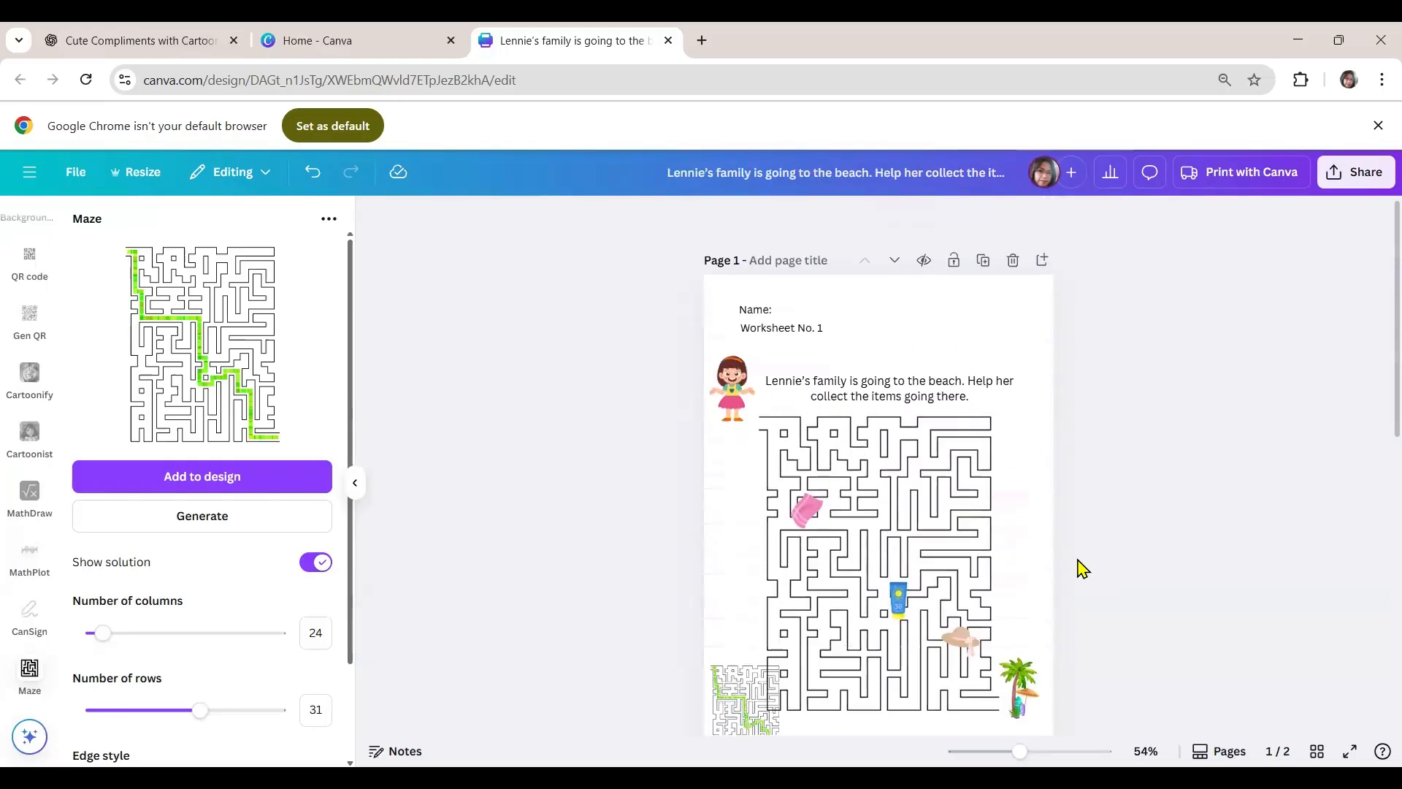
click(736, 715)
key(Delete)
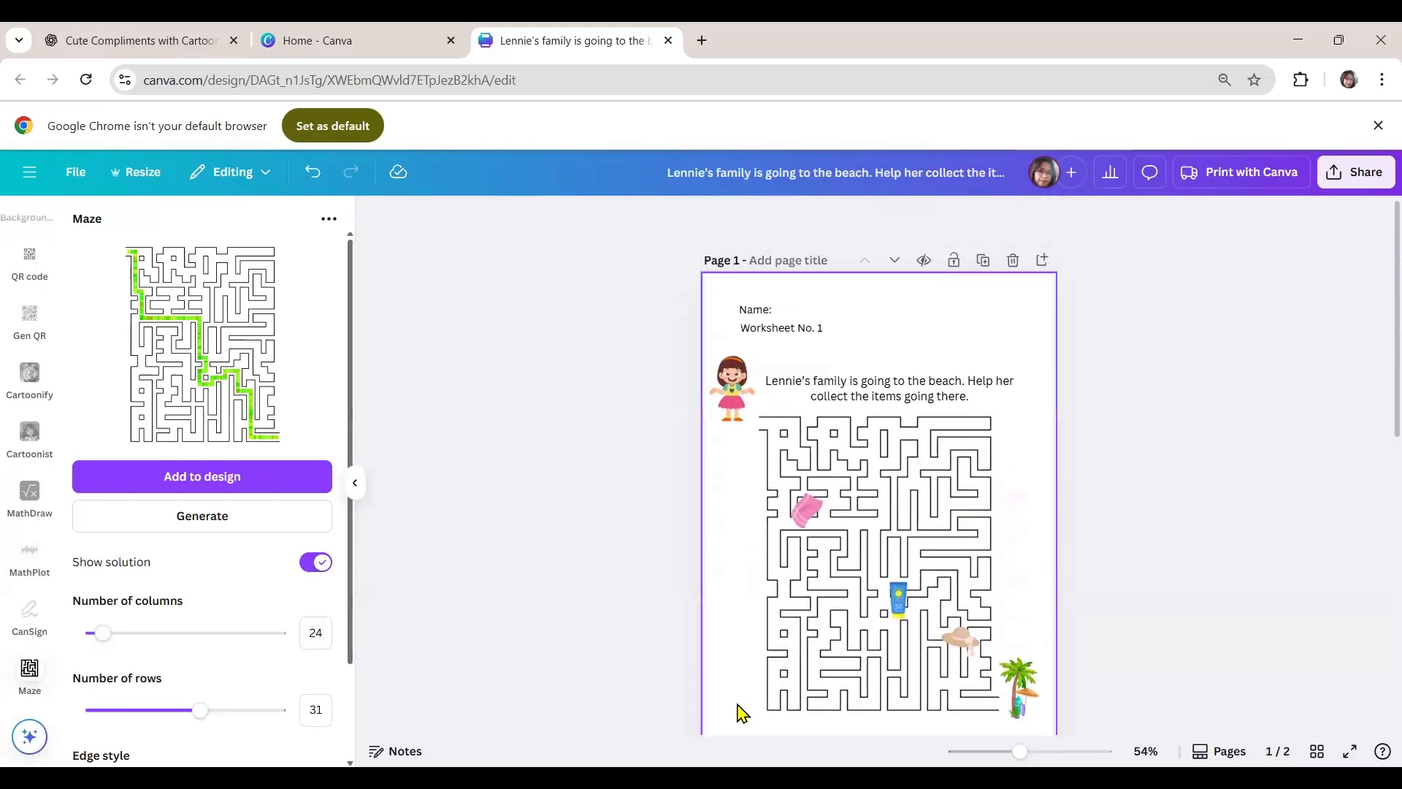
scroll(891, 641, down, 3)
scroll(891, 641, up, 4)
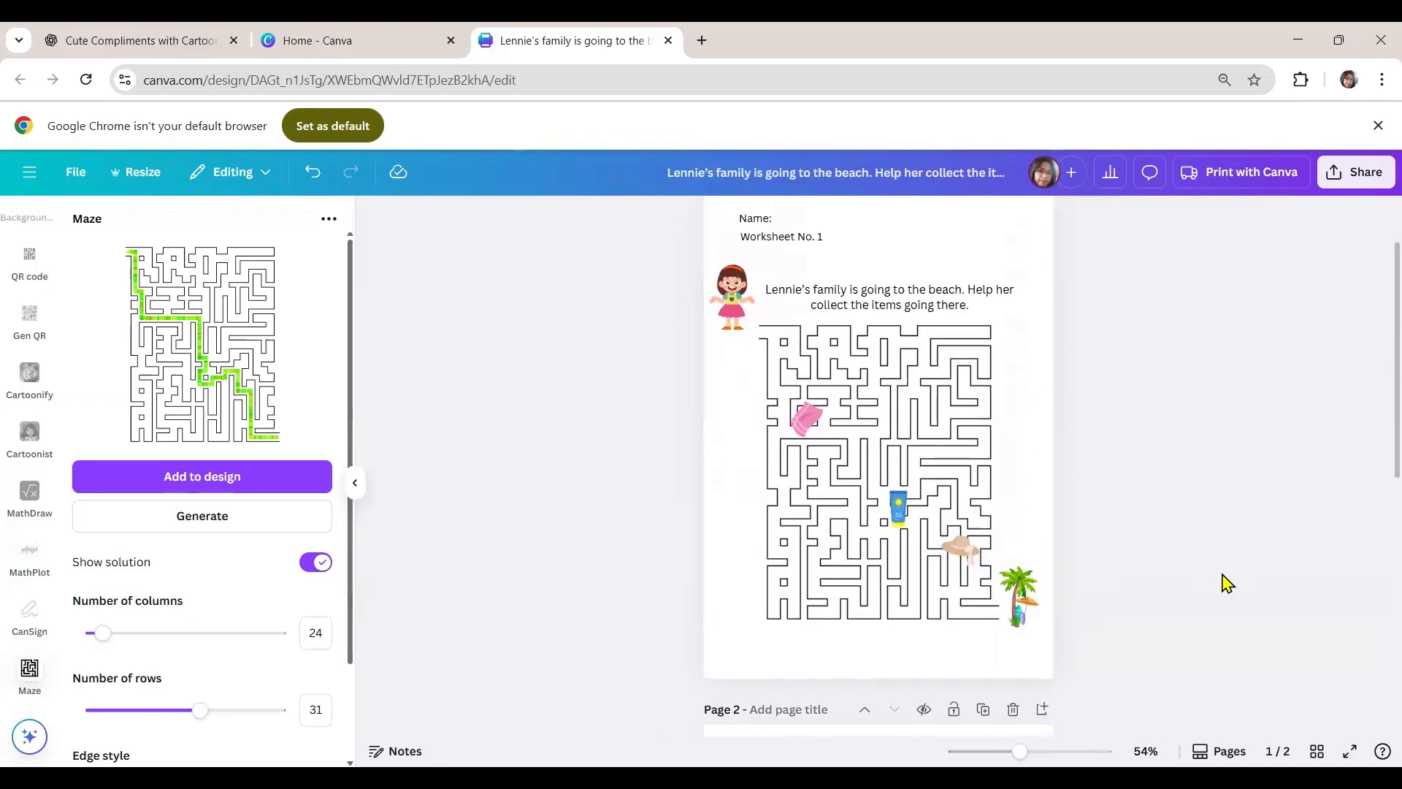